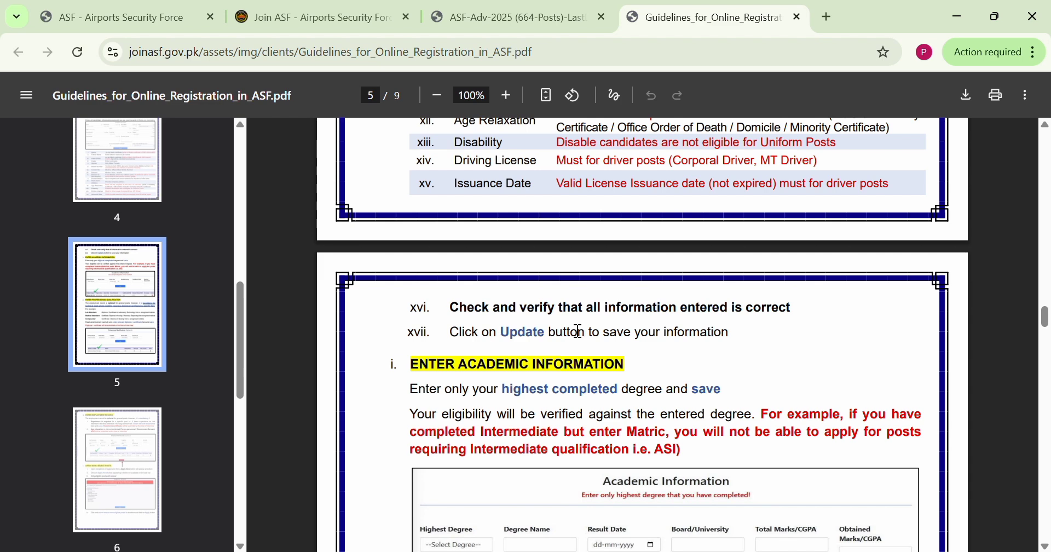
# Look over the open ASF pages: the job advertisement, the online registration guidelines, the candidate sign-up page and the Join ASF homepage
pyautogui.click(460, 18)
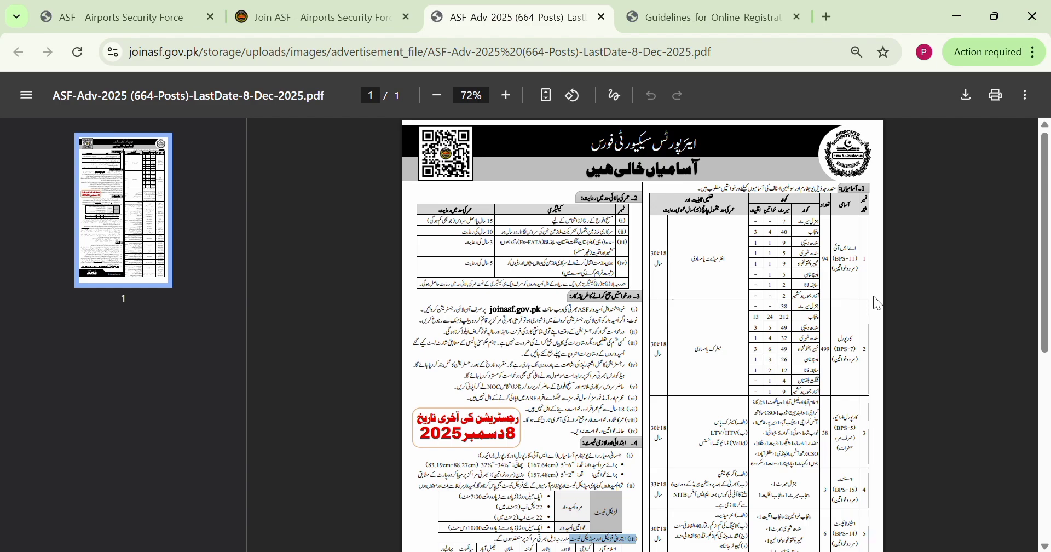
pyautogui.click(706, 17)
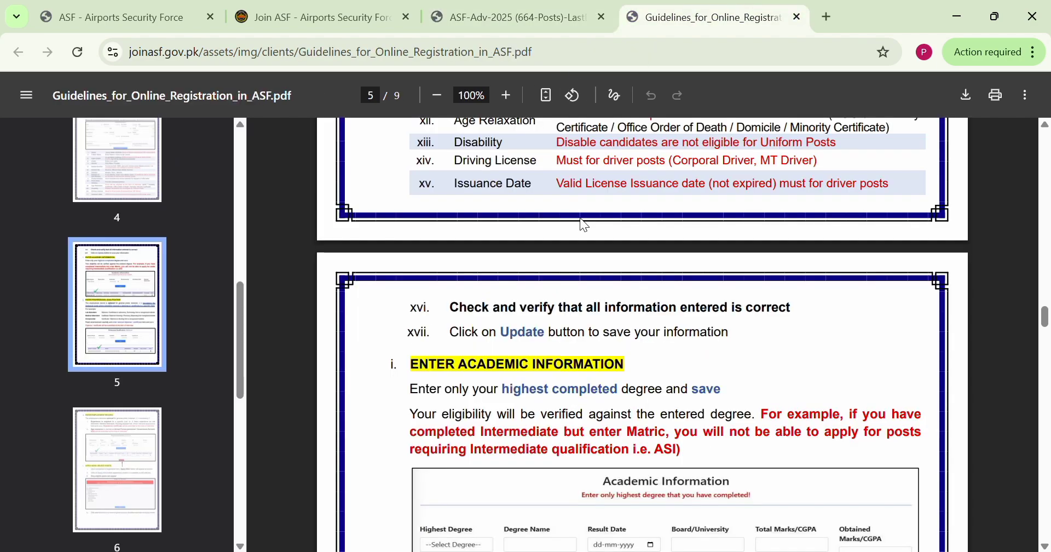
pyautogui.scroll(10, 599, 261)
pyautogui.scroll(20, 602, 269)
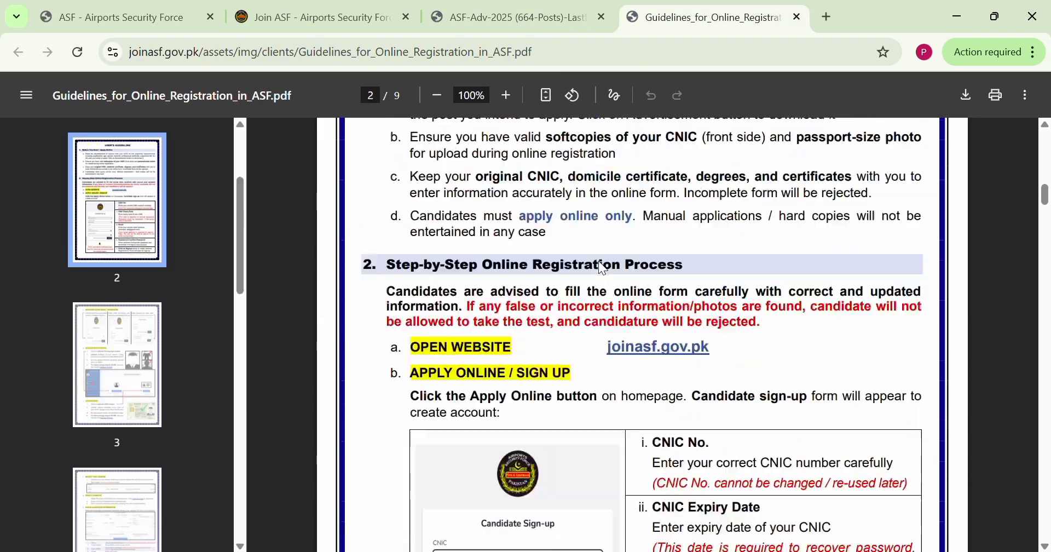
pyautogui.scroll(3, 599, 261)
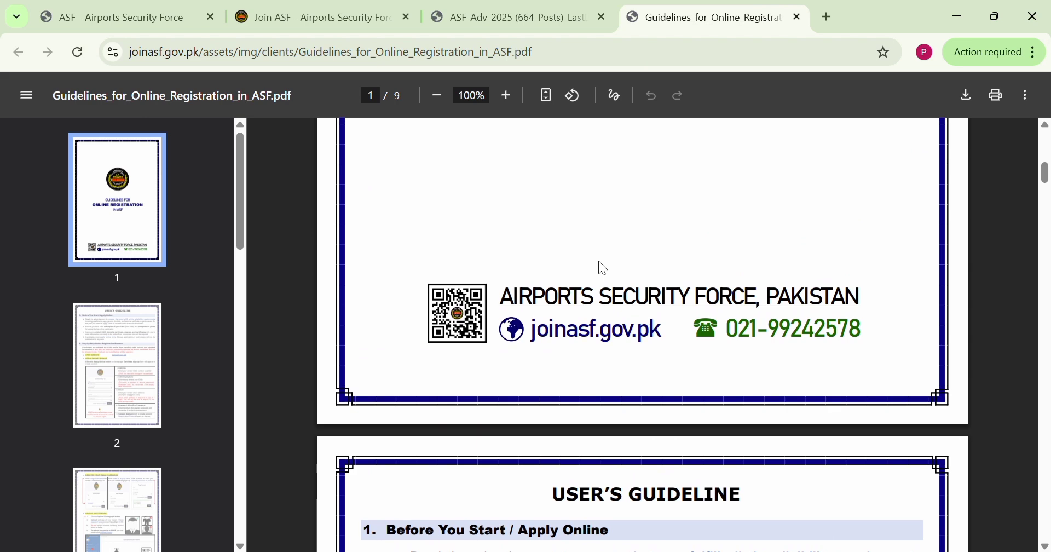
pyautogui.click(307, 17)
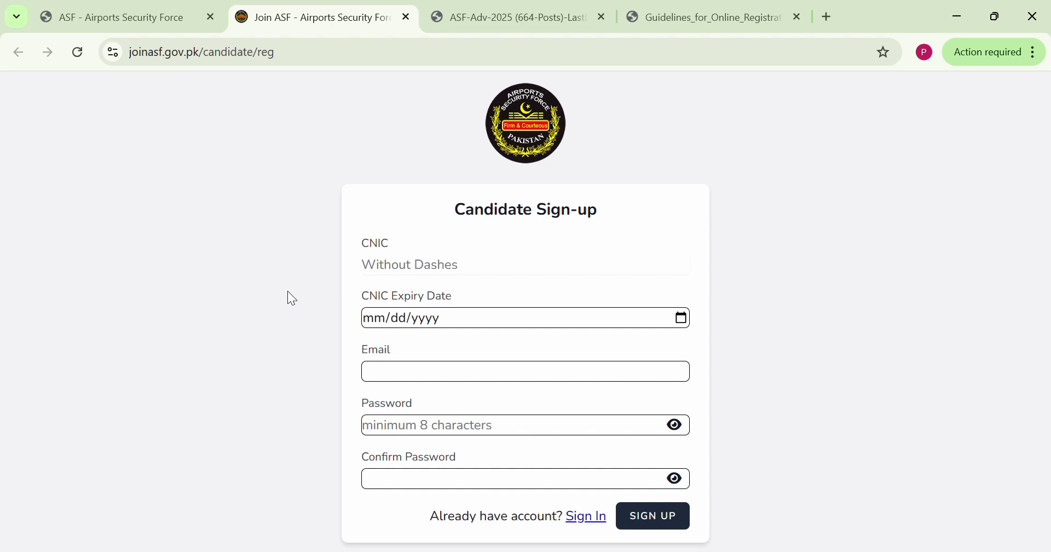
pyautogui.click(167, 11)
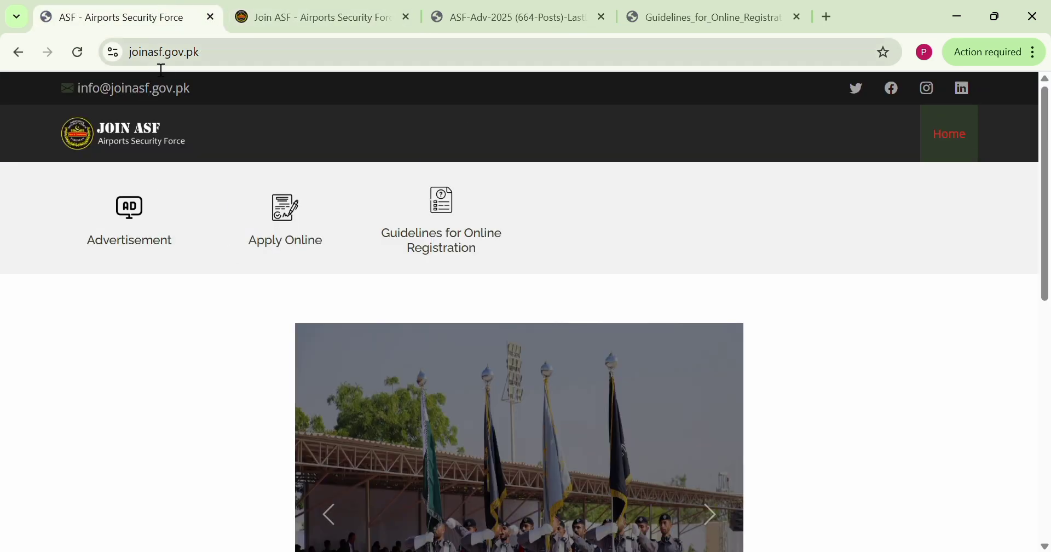
# Search Google for ASF jobs in a new tab, view the Recruitments result and close that tab
pyautogui.click(829, 16)
pyautogui.write('asf jobs')
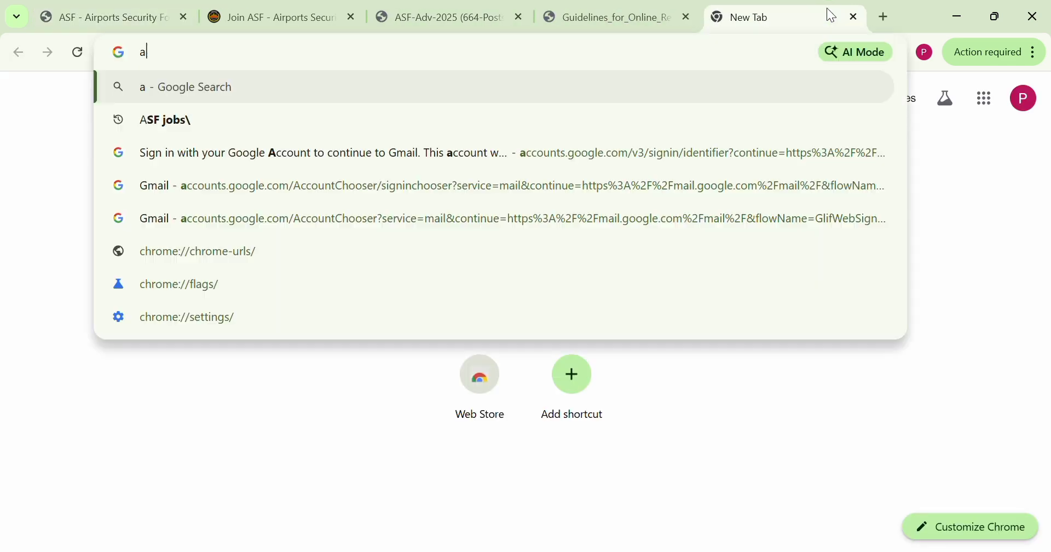
pyautogui.press('Return')
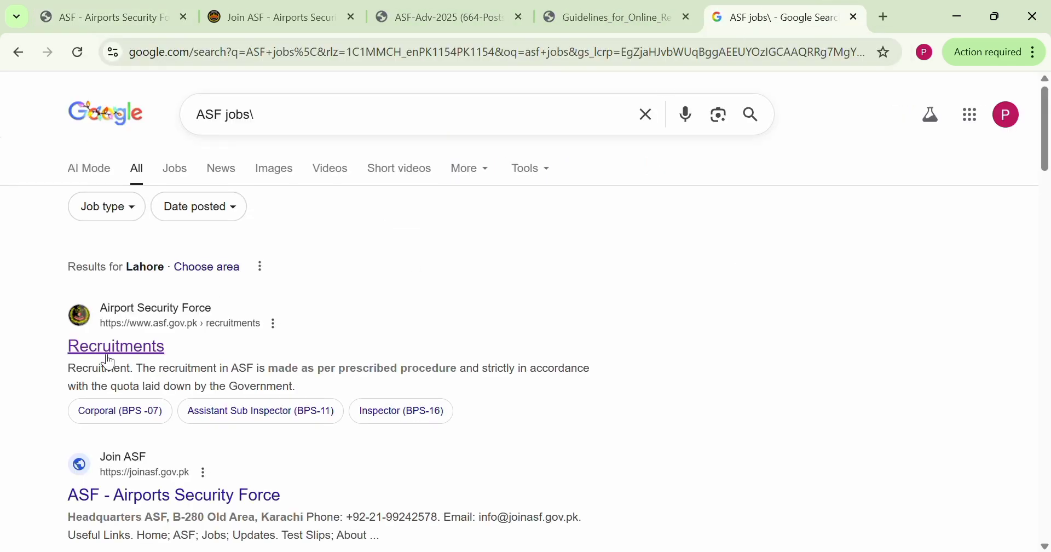
pyautogui.click(101, 346)
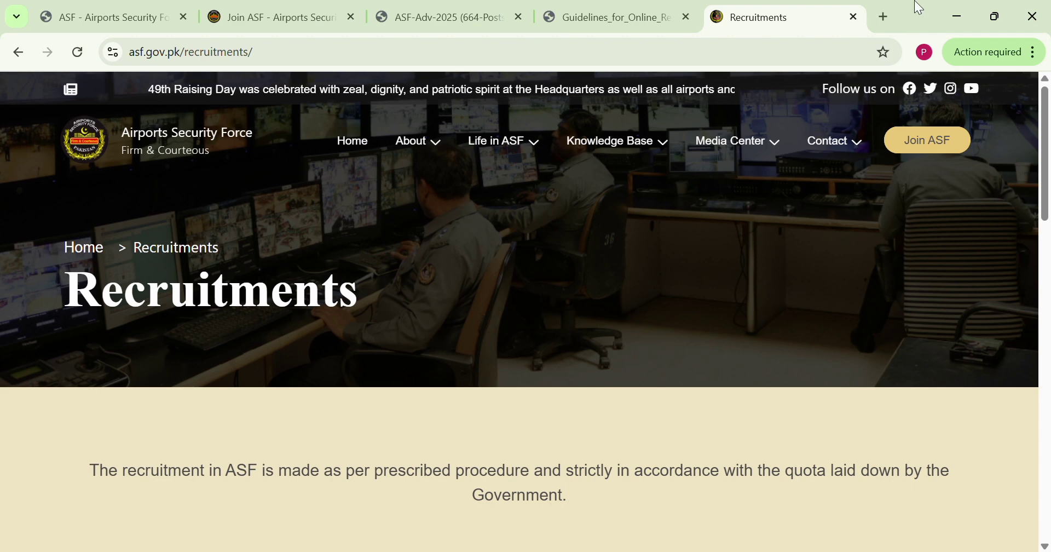
pyautogui.click(855, 17)
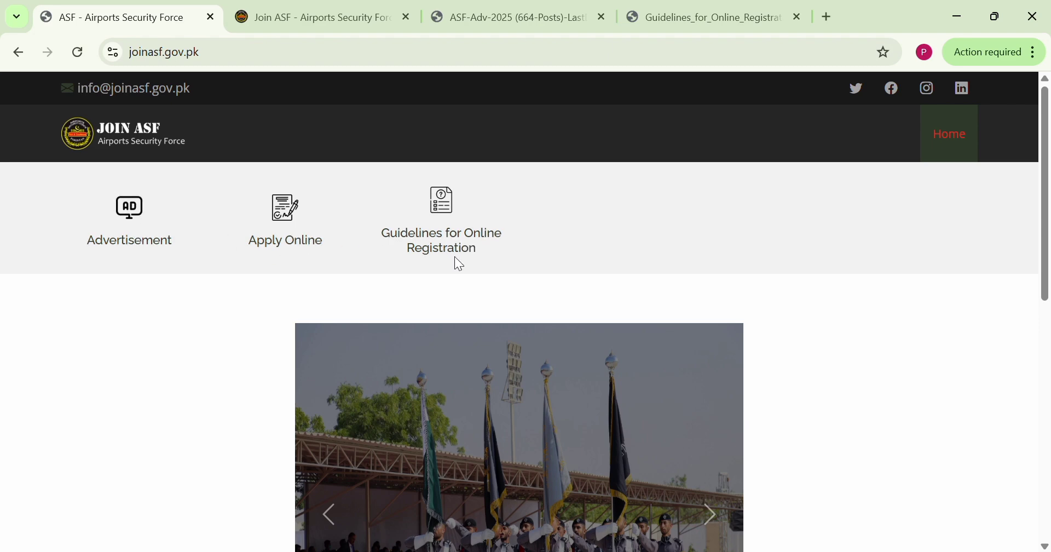
# Open the candidate sign-up form through Apply Online on the Join ASF homepage and close the duplicate sign-up tab
pyautogui.click(284, 245)
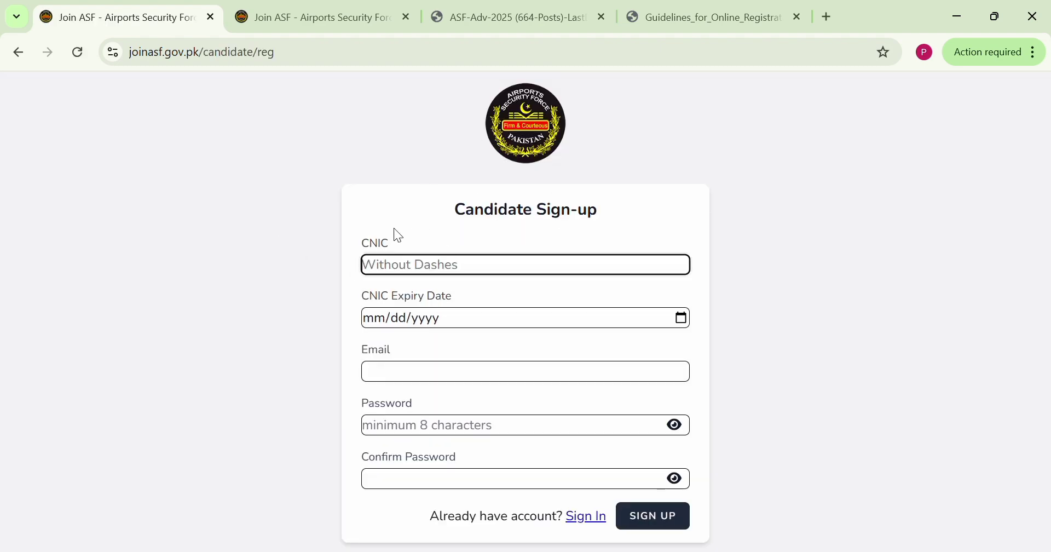
pyautogui.click(406, 18)
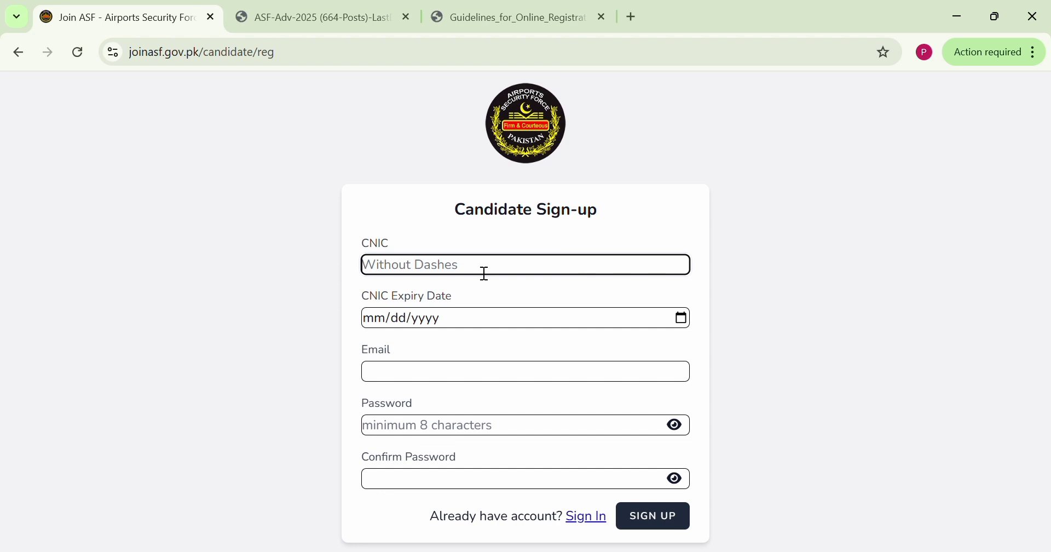
pyautogui.moveTo(402, 244); pyautogui.dragTo(380, 245)
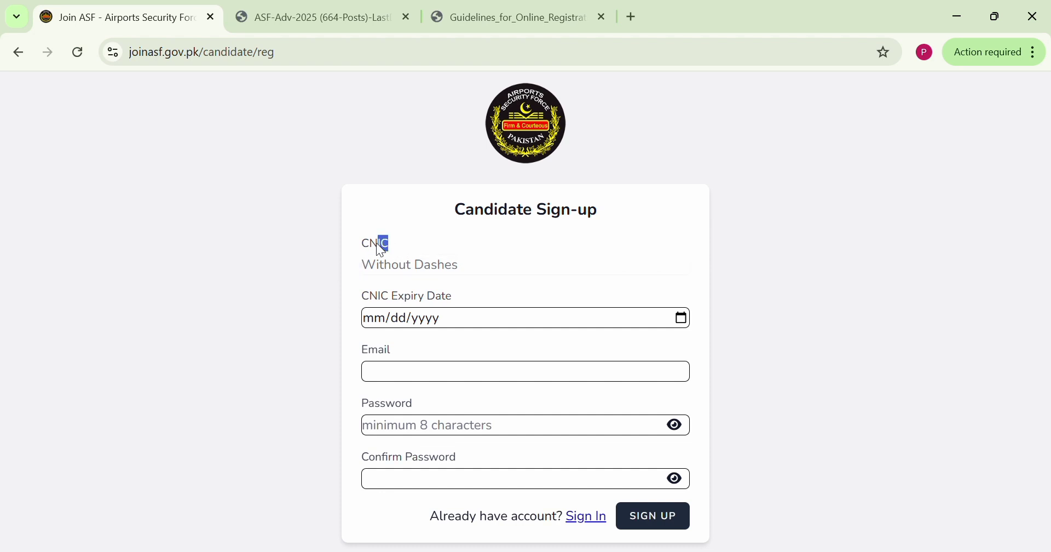
# Enter the candidate's CNIC number without dashes and the CNIC expiry date in the sign-up form
pyautogui.click(417, 275)
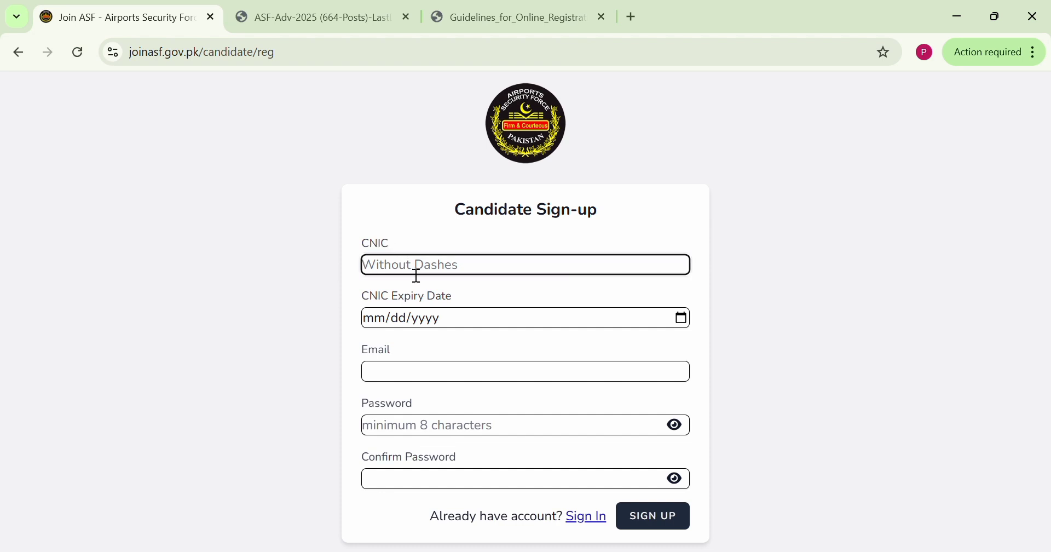
pyautogui.hotkey('ctrl', 'v')
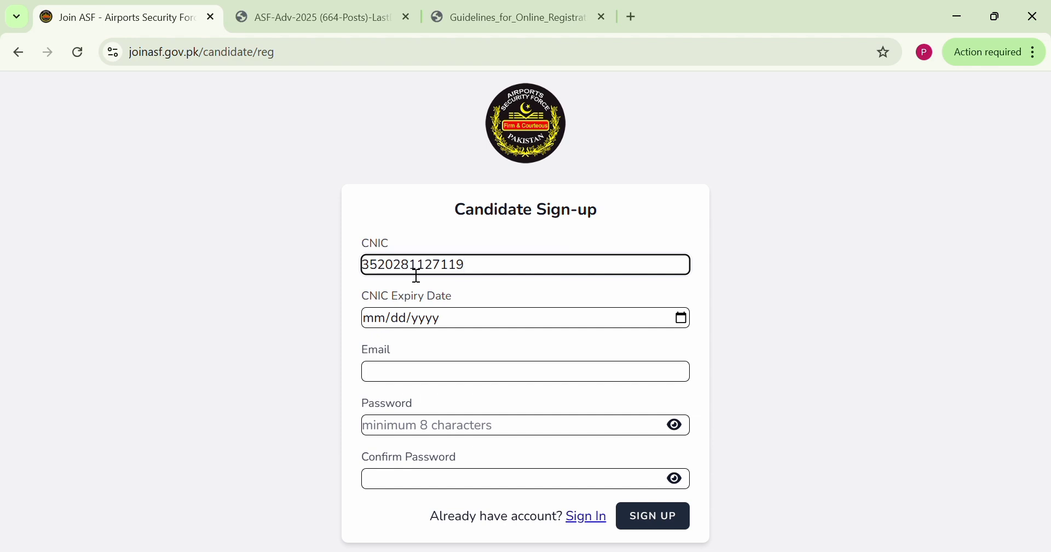
pyautogui.click(376, 323)
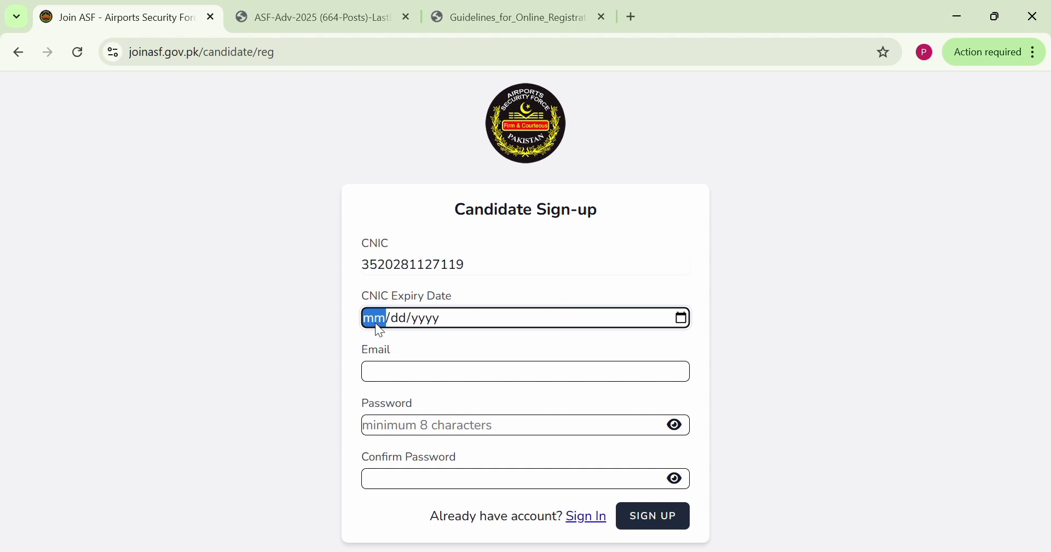
pyautogui.write('02/08/')
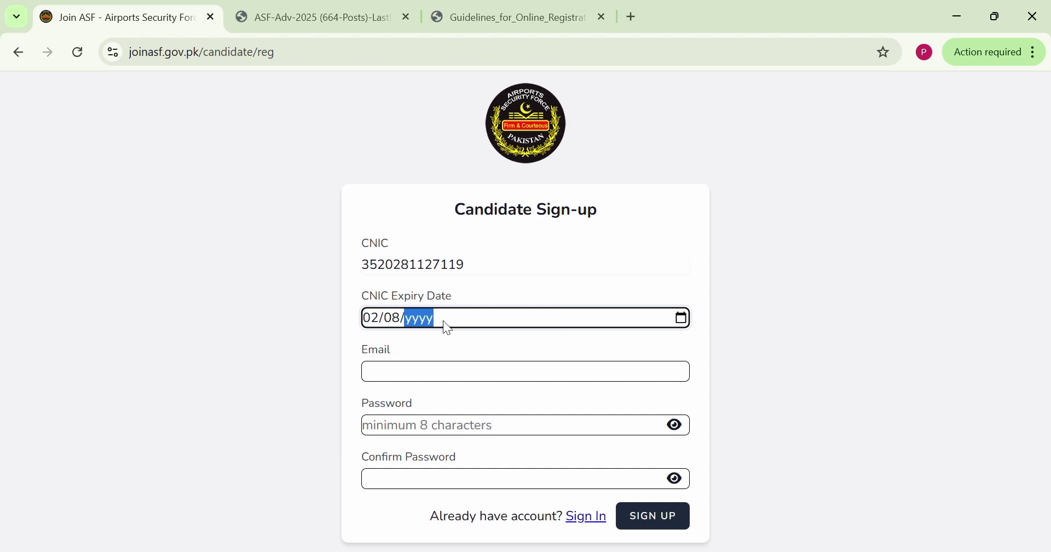
pyautogui.write('0002028')
# Complete the sign-up form with the candidate's email and the account password with its confirmation, and submit it
pyautogui.click(428, 379)
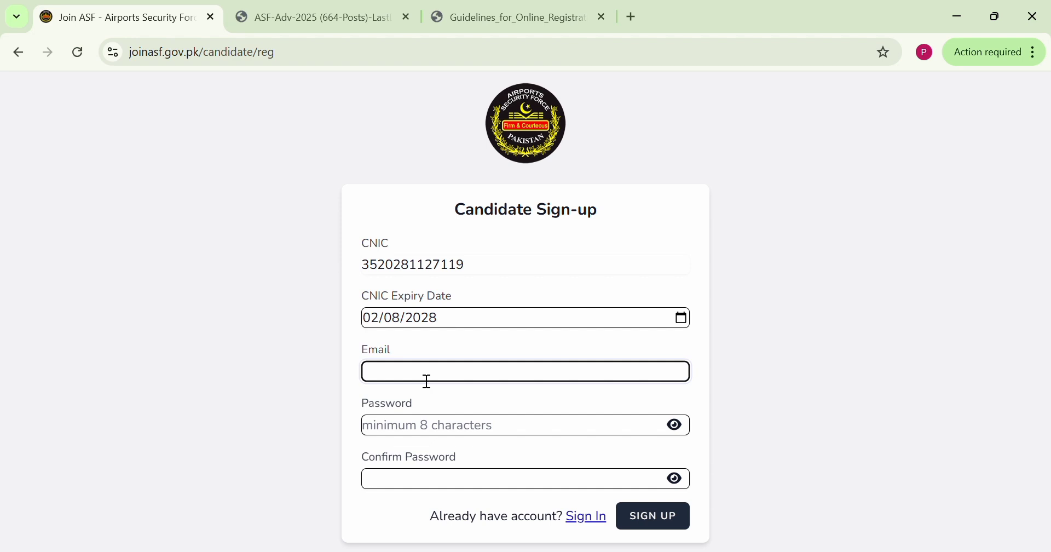
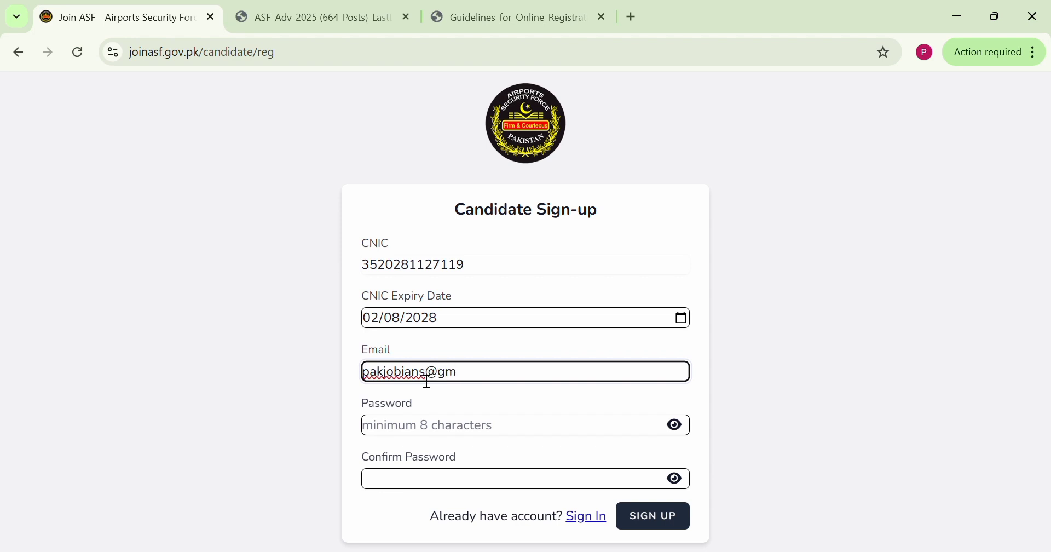
pyautogui.click(410, 429)
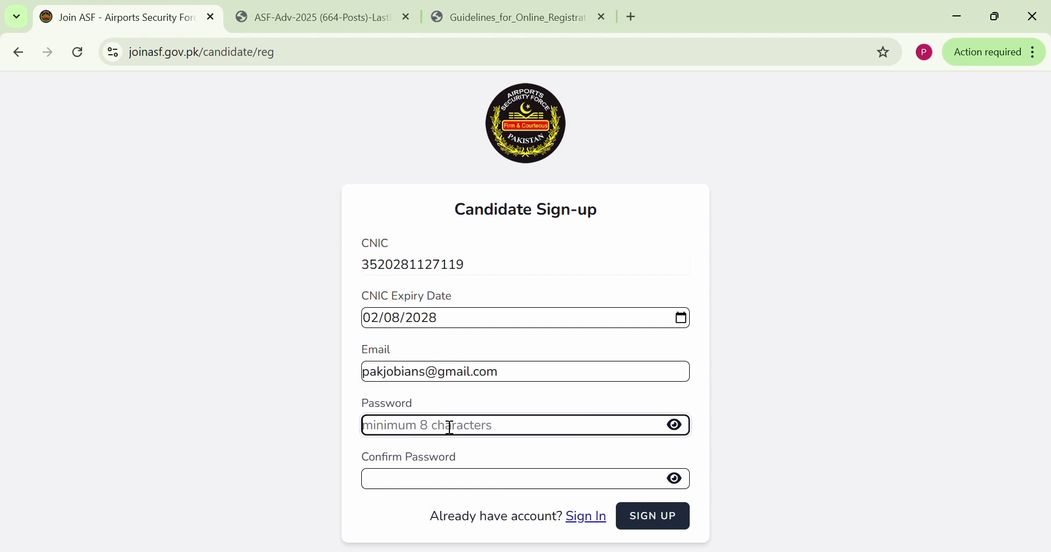
pyautogui.click(655, 527)
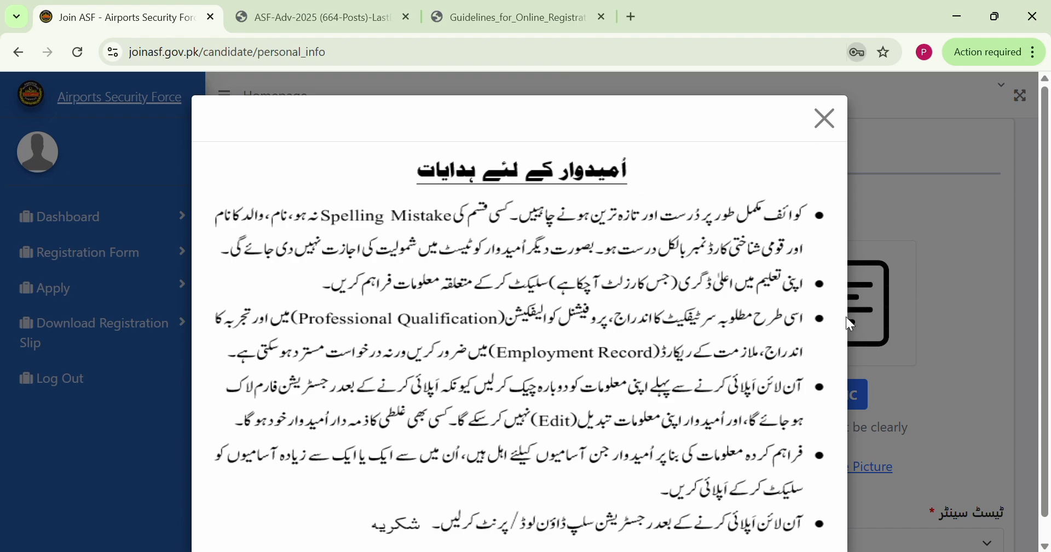
# Dismiss the candidate instructions and look through the sections of the registration form, including Academic Information
pyautogui.click(826, 118)
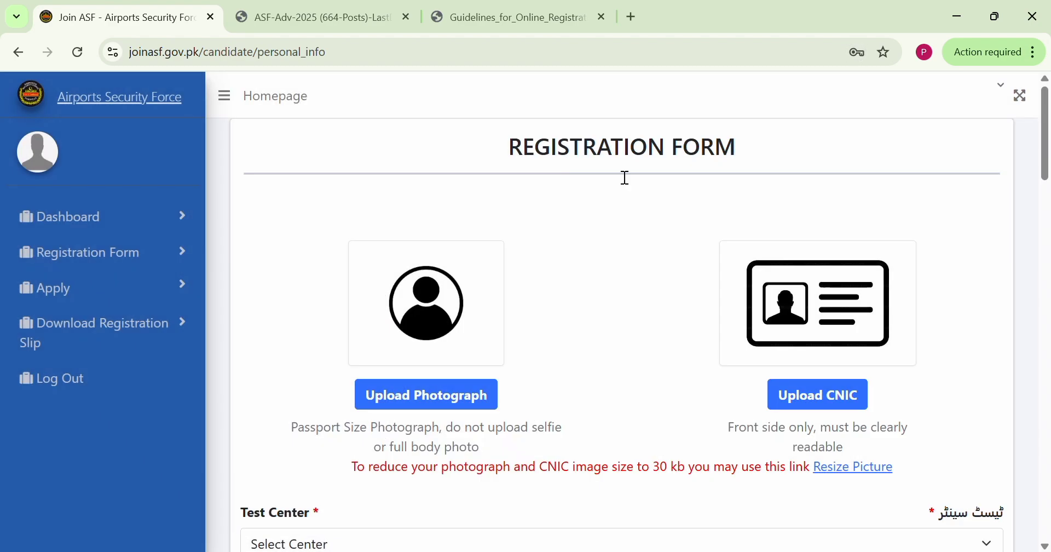
pyautogui.moveTo(506, 150); pyautogui.dragTo(753, 153)
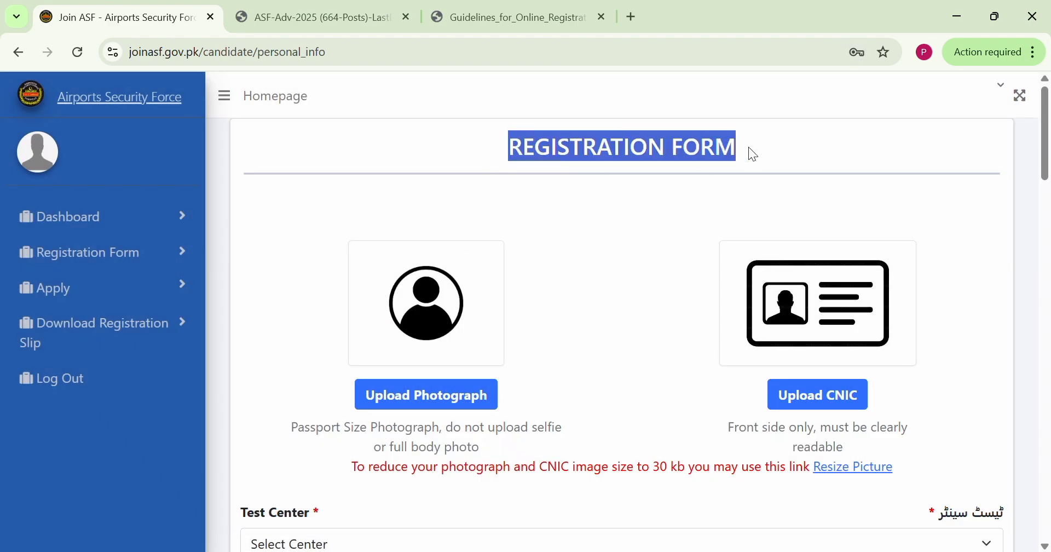
pyautogui.scroll(-15, 535, 288)
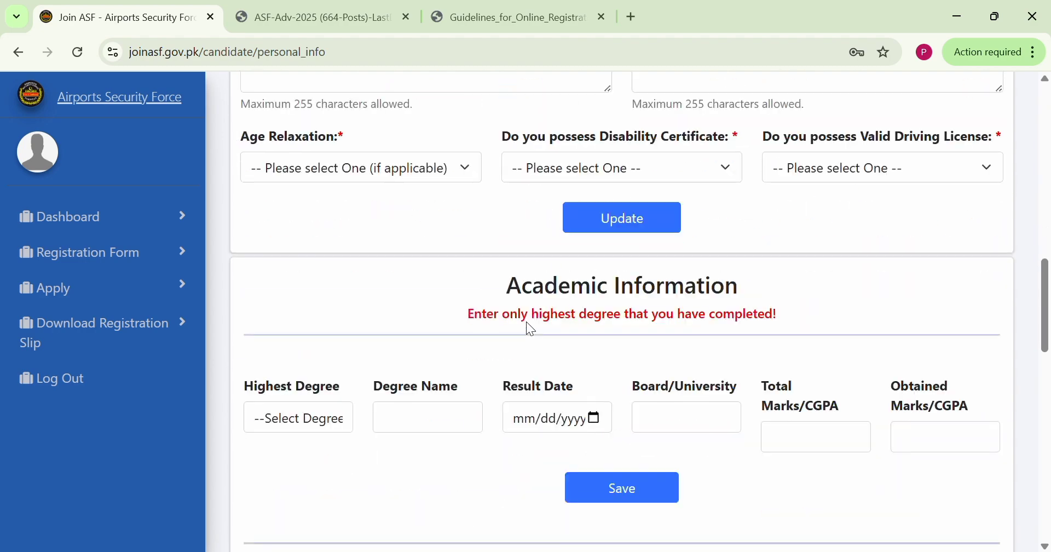
pyautogui.scroll(-7, 526, 321)
pyautogui.scroll(20, 526, 322)
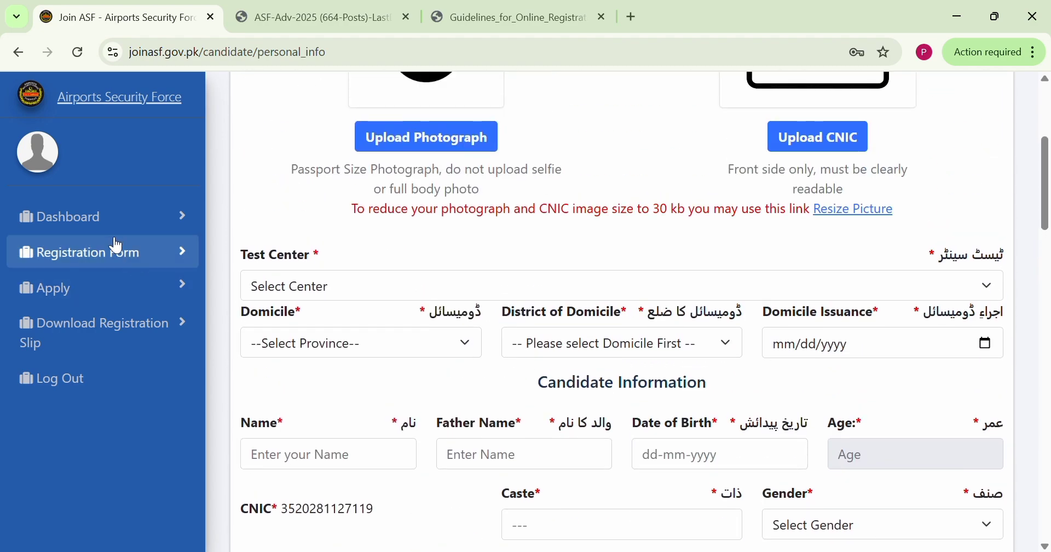
pyautogui.click(107, 265)
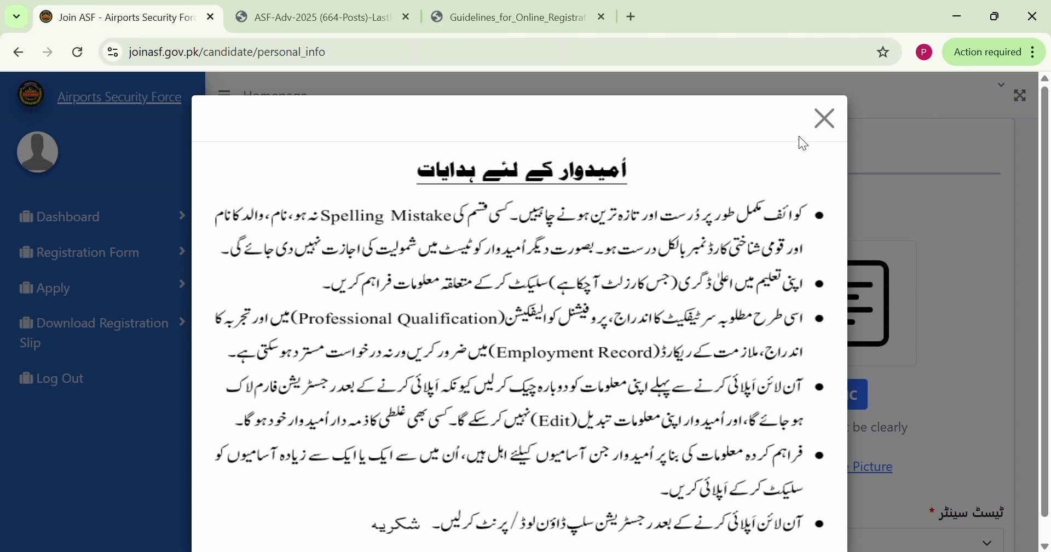
pyautogui.click(832, 119)
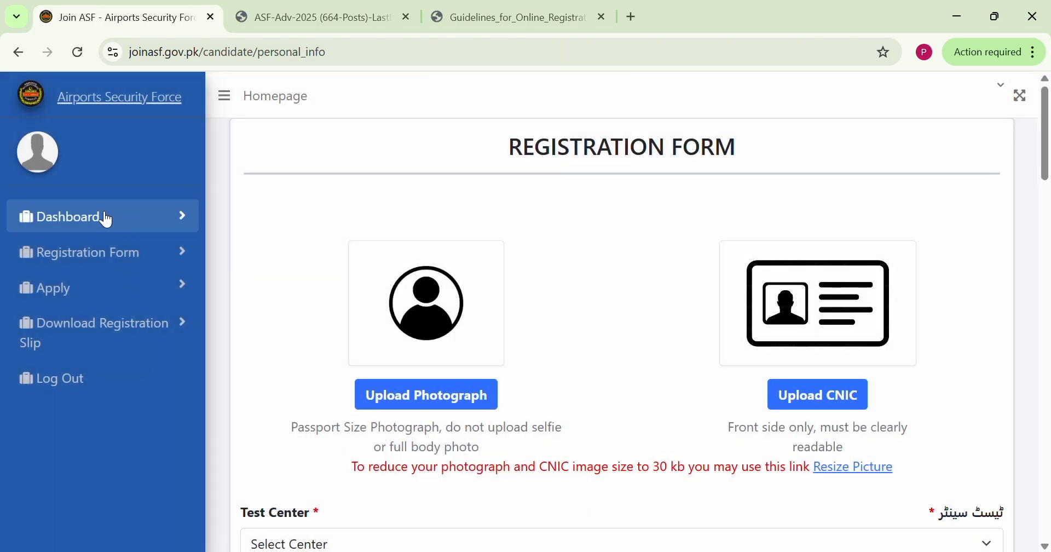
# Try to open the Apply and Download Registration Slip pages, and return to the registration form without the instructions dialog
pyautogui.click(104, 294)
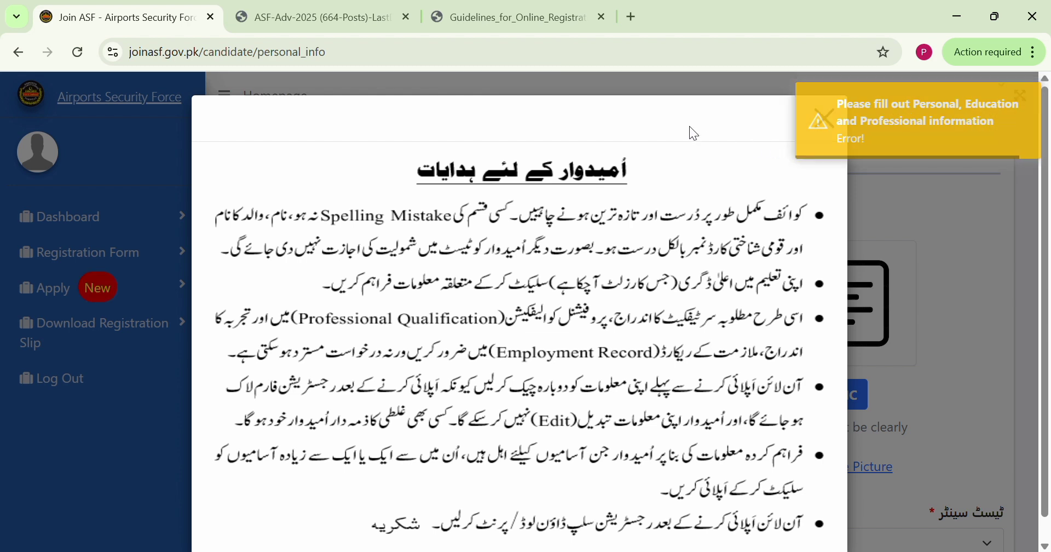
pyautogui.click(101, 321)
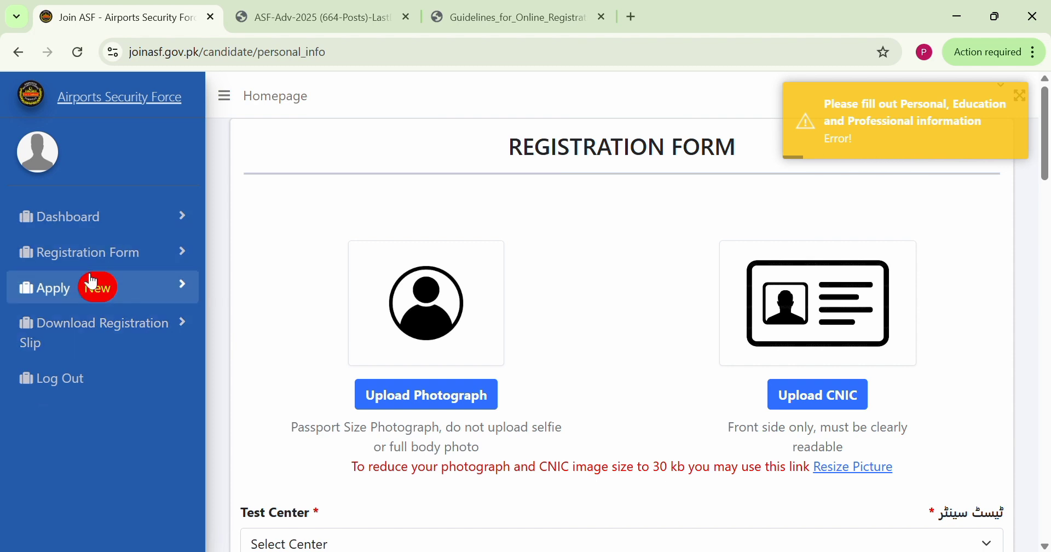
pyautogui.click(85, 251)
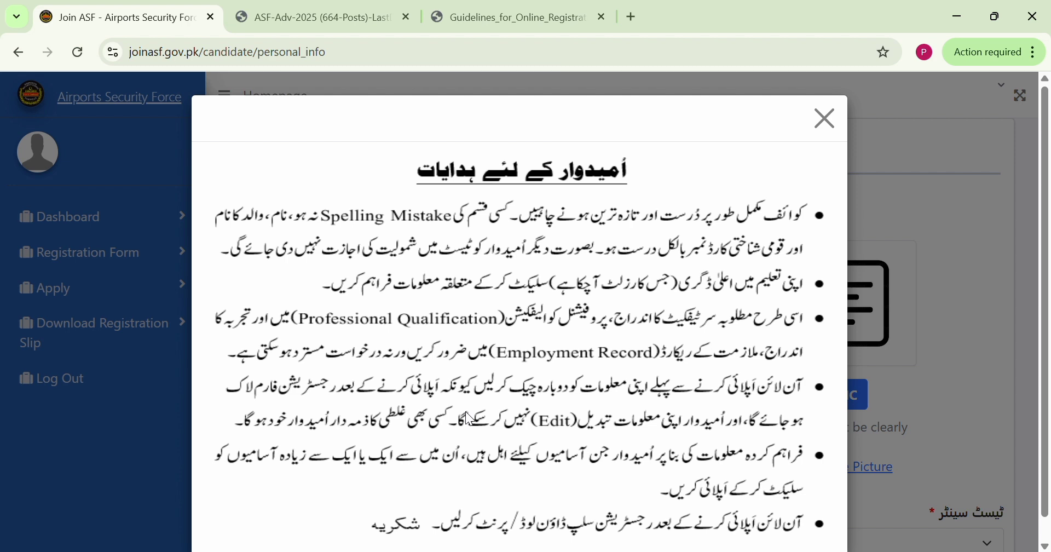
pyautogui.click(825, 117)
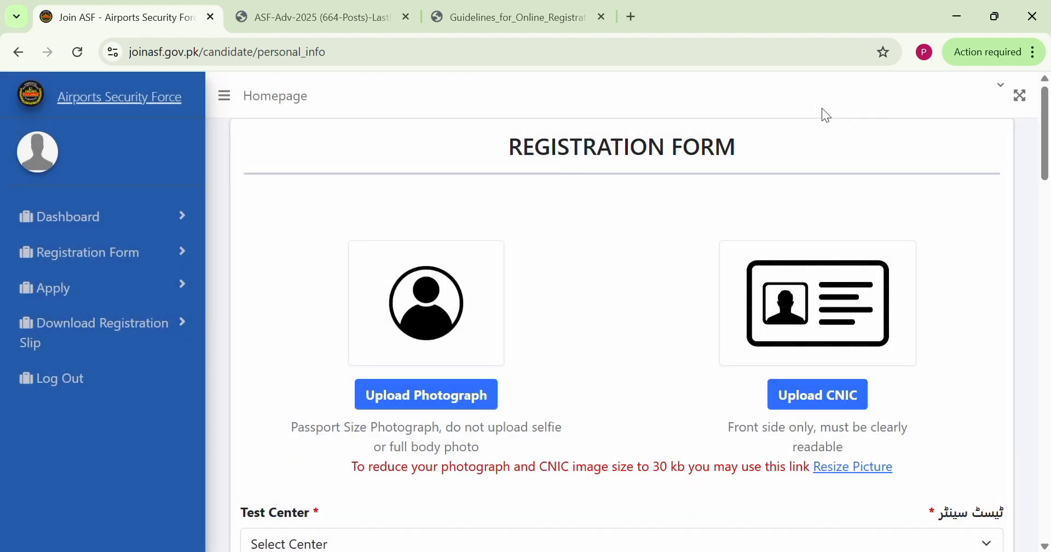
# Examine the photograph and CNIC upload requirements and the note about reducing image size to 30 kb
pyautogui.scroll(-1, 699, 263)
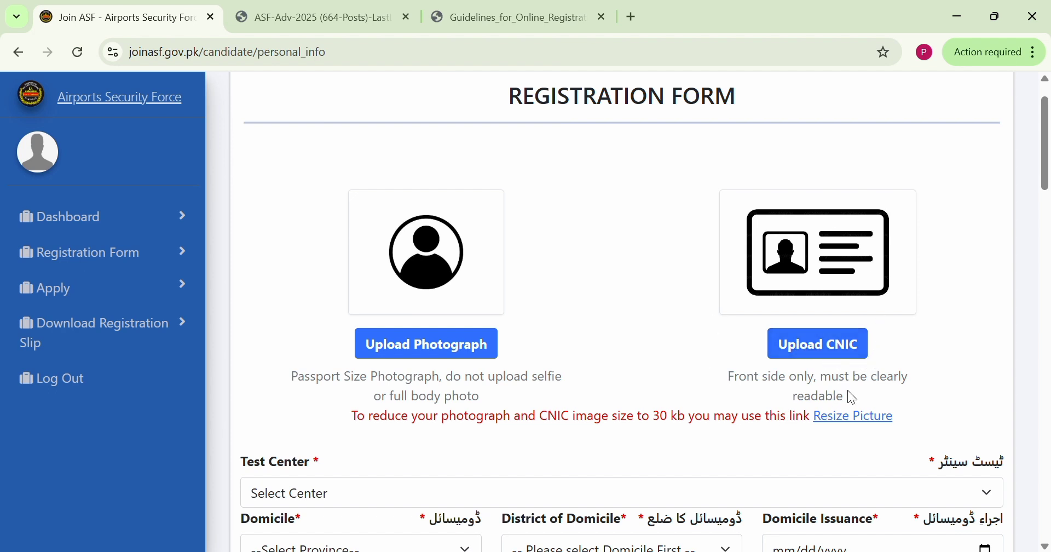
pyautogui.moveTo(847, 395); pyautogui.dragTo(741, 385)
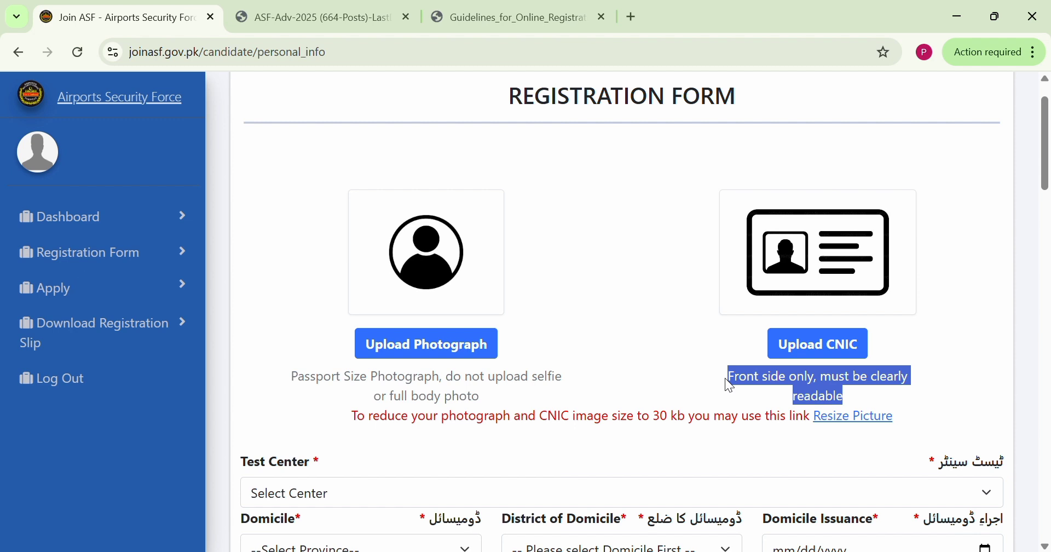
pyautogui.click(674, 357)
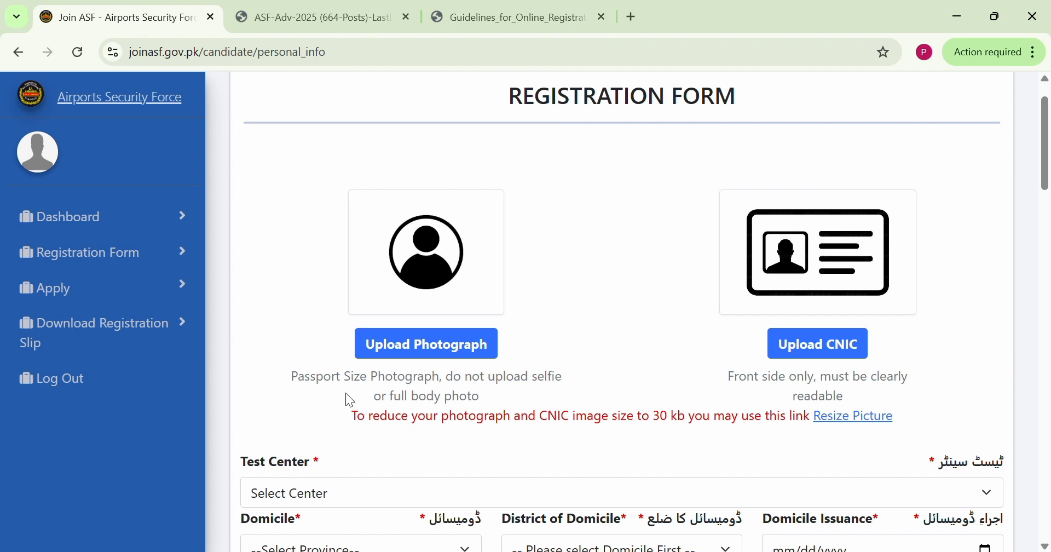
pyautogui.moveTo(348, 420); pyautogui.dragTo(691, 432)
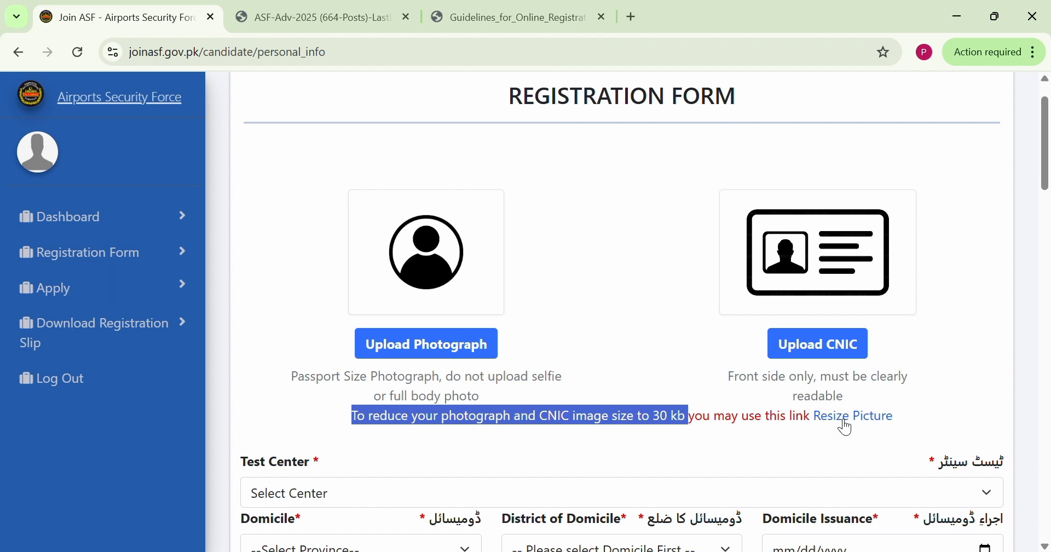
# Open the linked doit.pk image compression page and choose download.jpeg as the image to compress
pyautogui.click(704, 203)
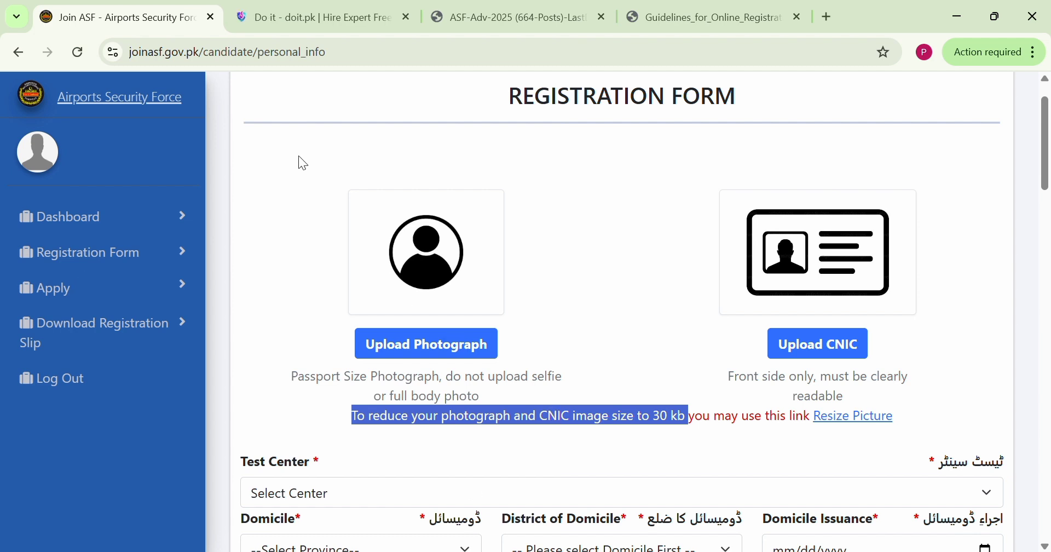
pyautogui.click(295, 6)
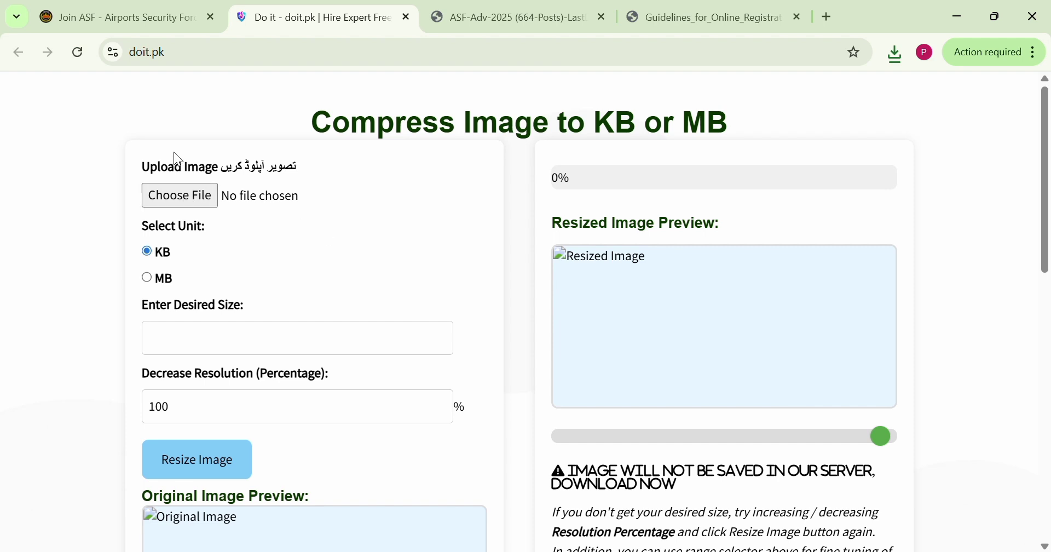
pyautogui.click(156, 198)
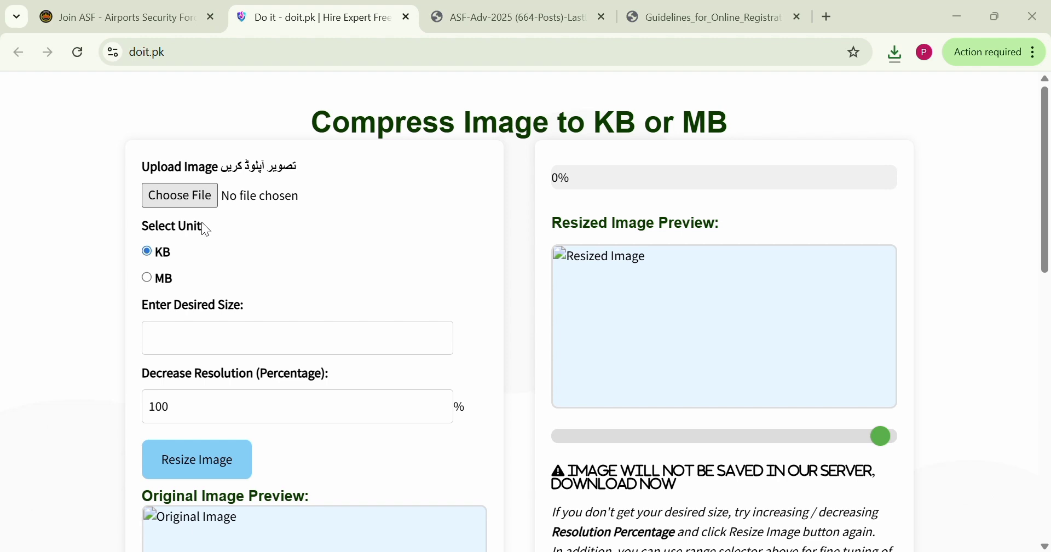
pyautogui.doubleClick(196, 245)
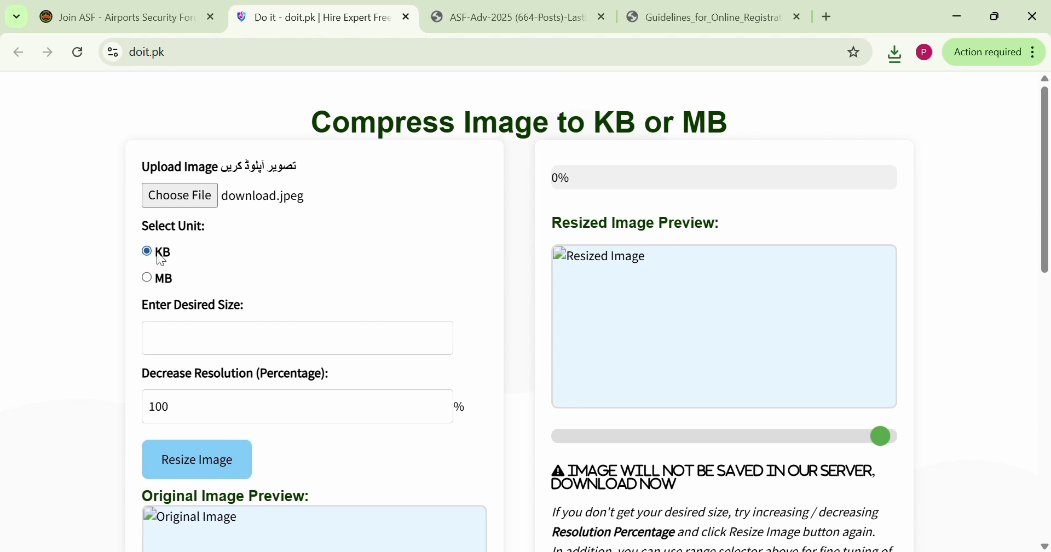
# Set the desired image size to 19 KB at 100% resolution and resize the image
pyautogui.click(190, 345)
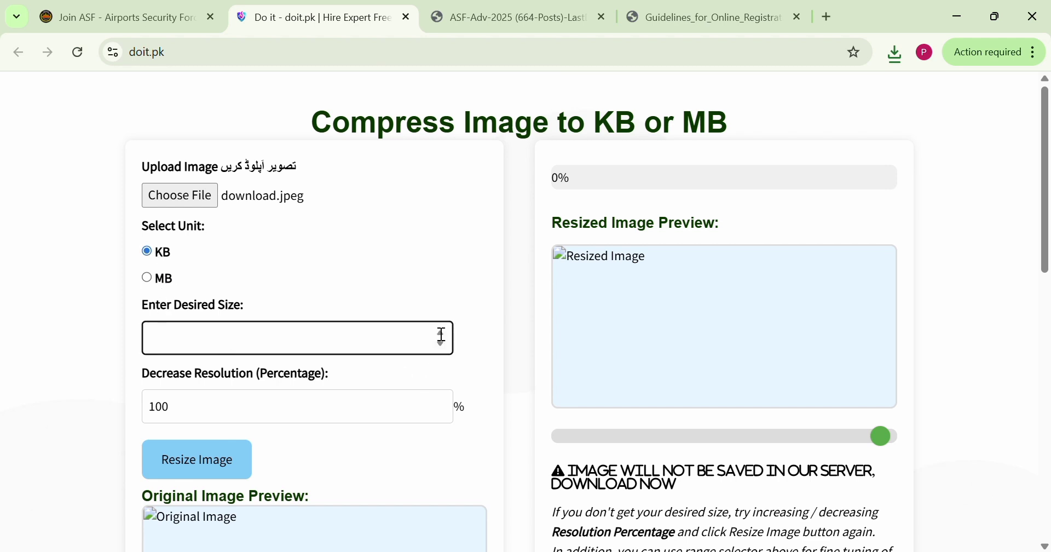
pyautogui.click(439, 332)
pyautogui.tripleClick(439, 332)
pyautogui.tripleClick(439, 331)
pyautogui.doubleClick(439, 331)
pyautogui.tripleClick(439, 331)
pyautogui.doubleClick(439, 332)
pyautogui.doubleClick(439, 332)
pyautogui.doubleClick(439, 332)
pyautogui.click(439, 332)
pyautogui.scroll(-1, 346, 450)
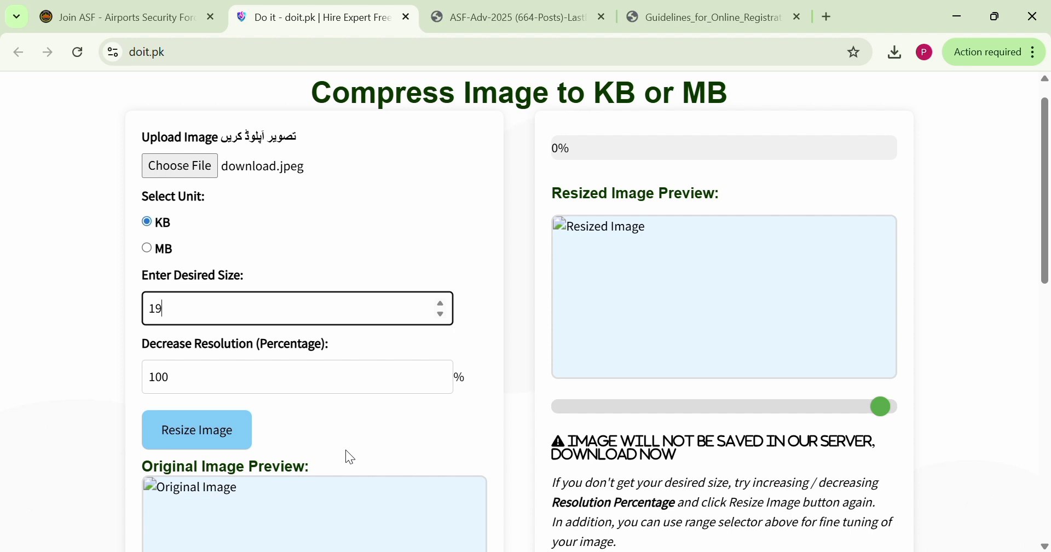
pyautogui.click(223, 446)
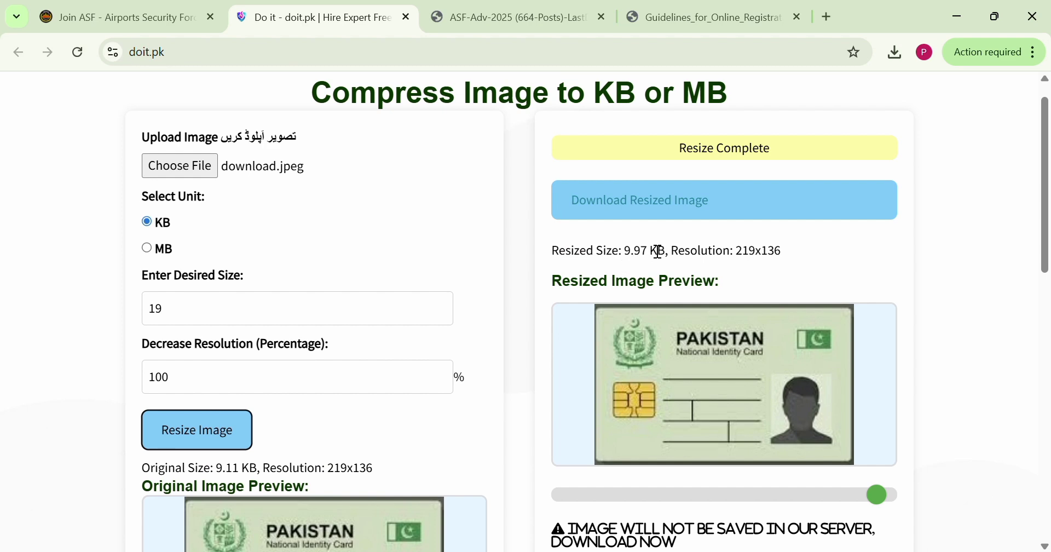
# Check the resized image's file size and download the resized image
pyautogui.scroll(3, 647, 304)
pyautogui.scroll(2, 647, 304)
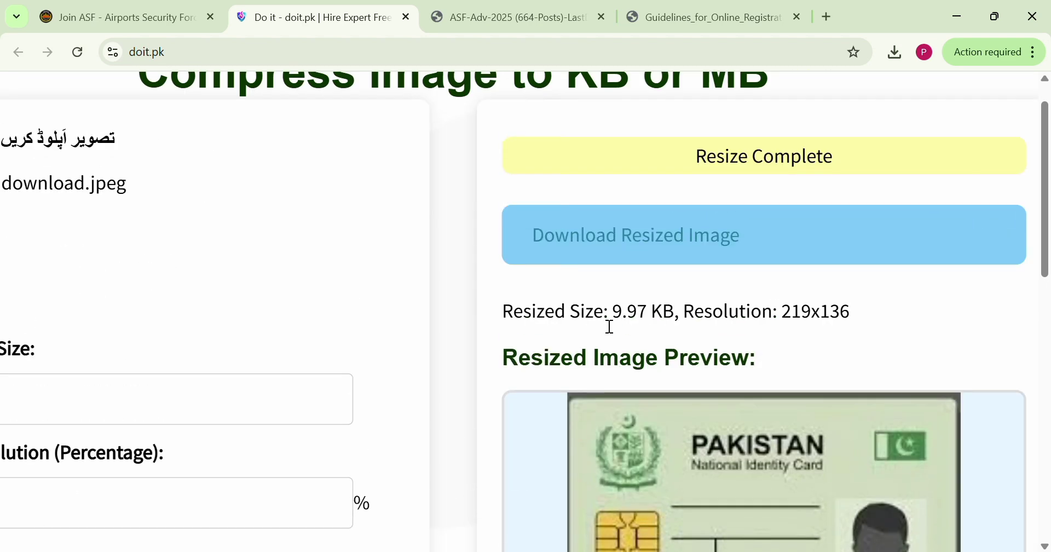
pyautogui.moveTo(618, 318); pyautogui.dragTo(673, 322)
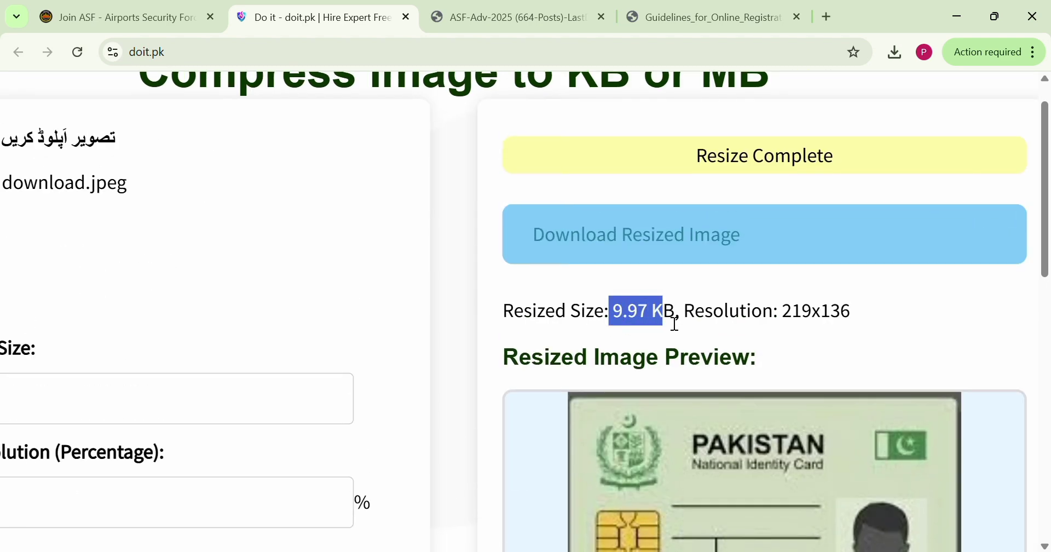
pyautogui.click(678, 323)
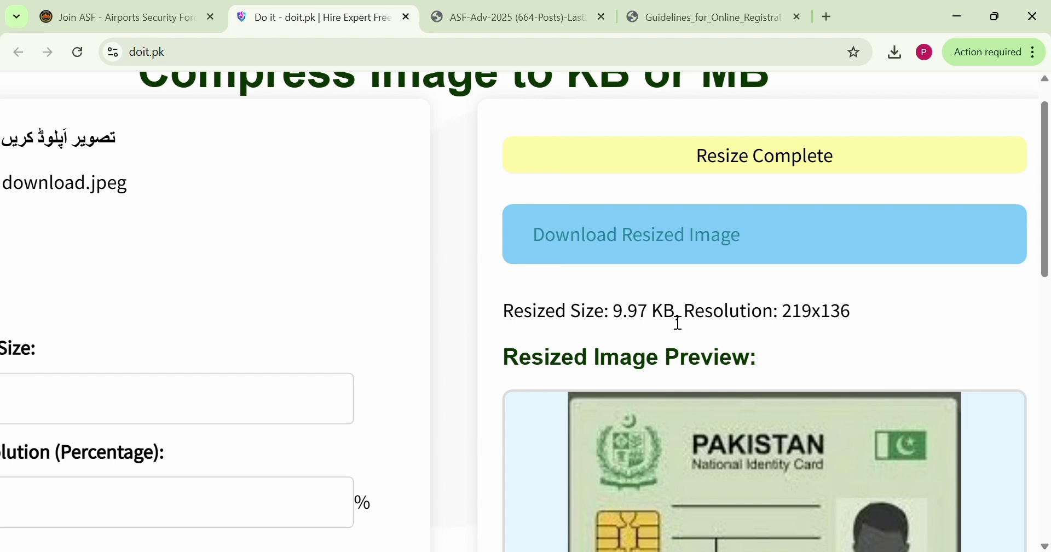
pyautogui.click(677, 218)
pyautogui.hotkey('ctrl', '0')
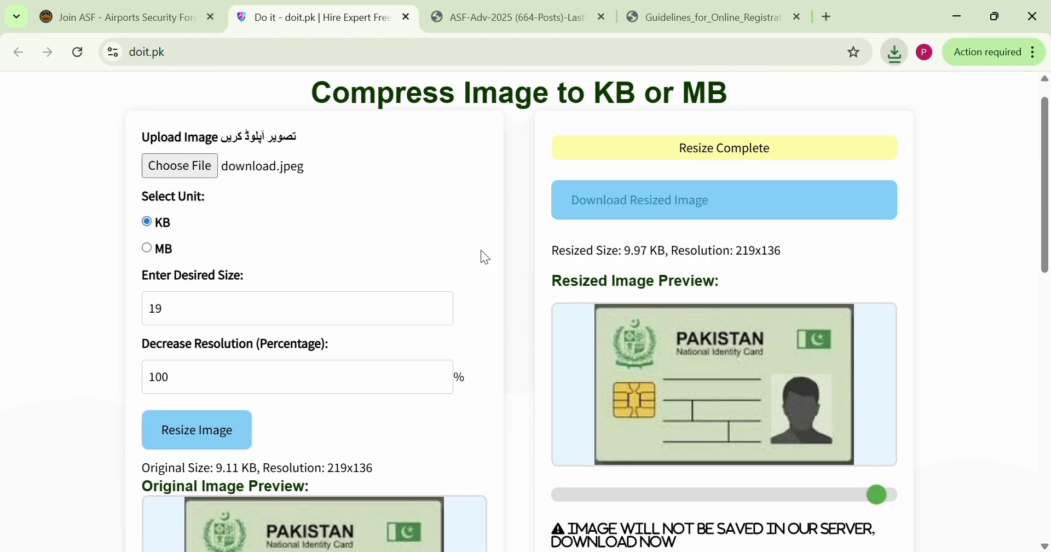
# Return to the ASF registration form and upload the candidate's photograph and the CNIC front image
pyautogui.click(201, 8)
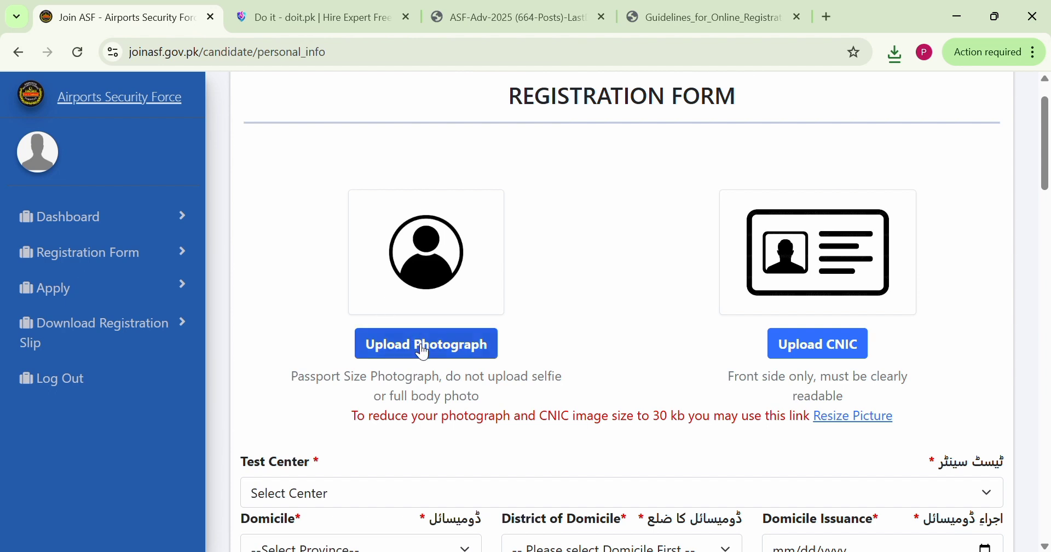
pyautogui.doubleClick(390, 237)
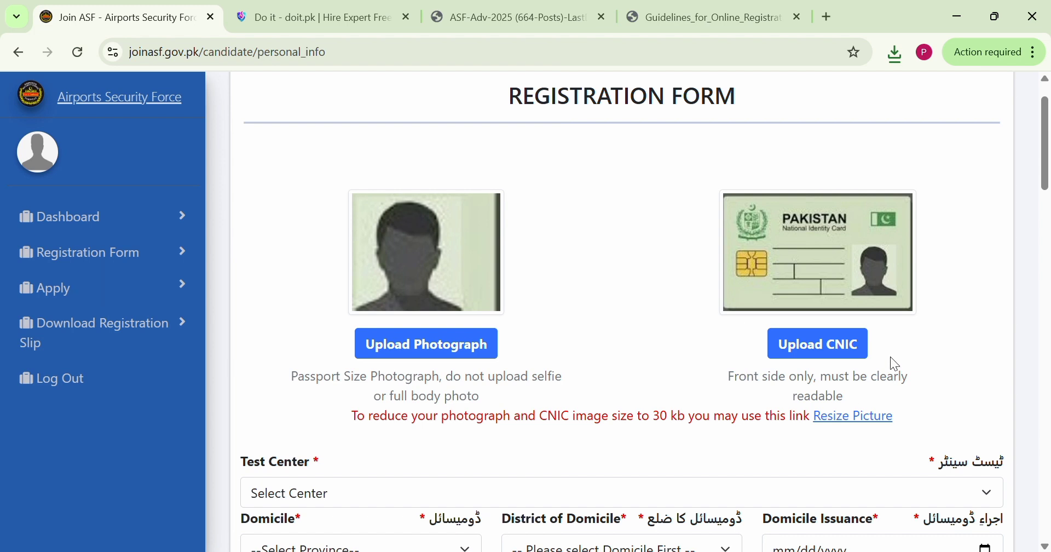
# Set the test center to Lahore, the domicile province to Punjab and the district of domicile to Lahore
pyautogui.scroll(-2, 794, 344)
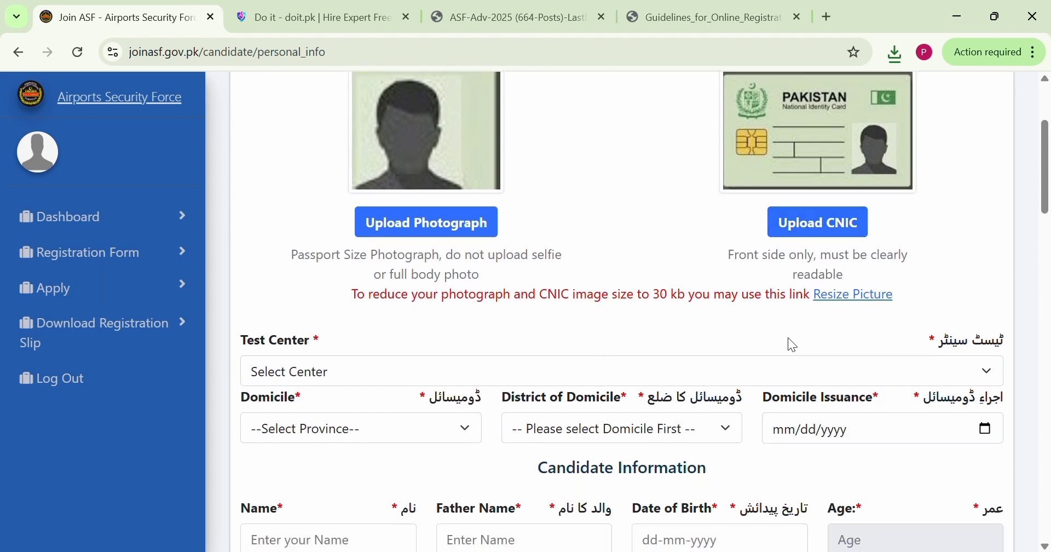
pyautogui.click(436, 373)
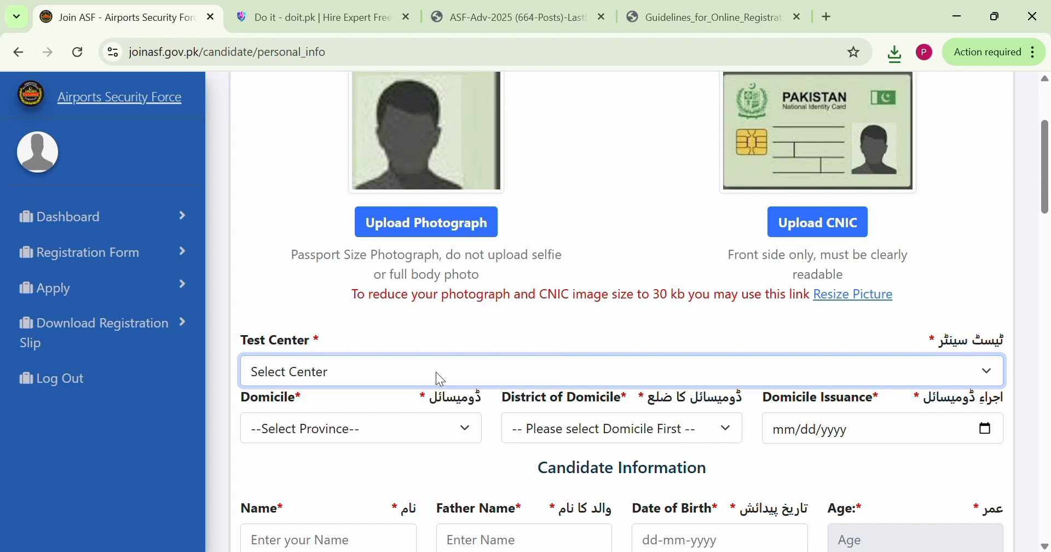
pyautogui.press('l')
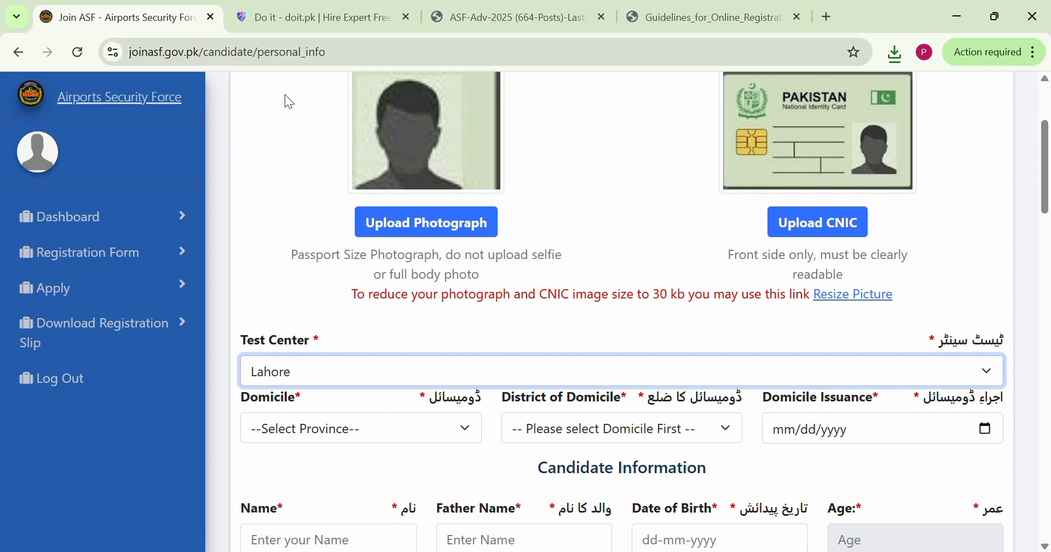
pyautogui.click(346, 431)
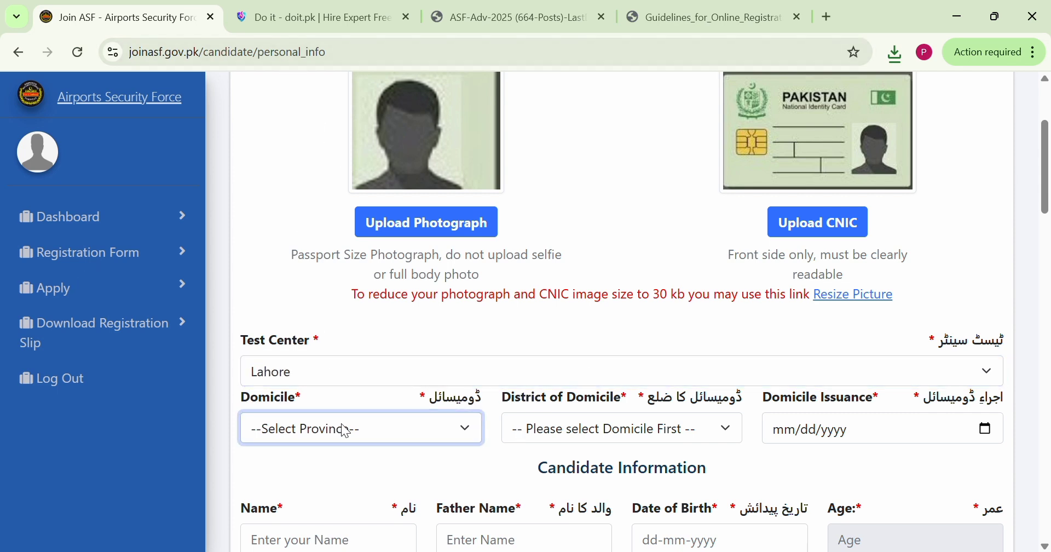
pyautogui.press('p')
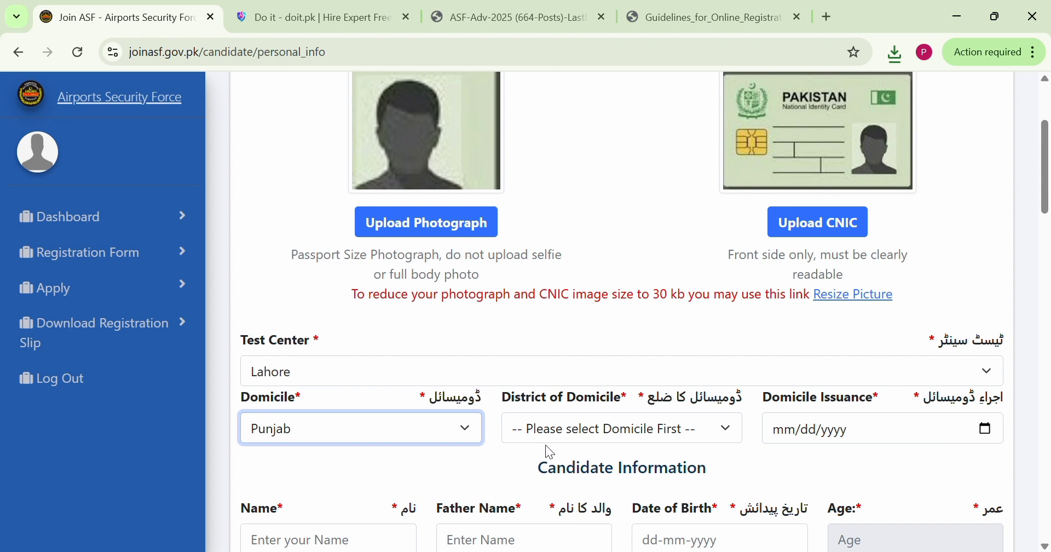
pyautogui.press('Tab')
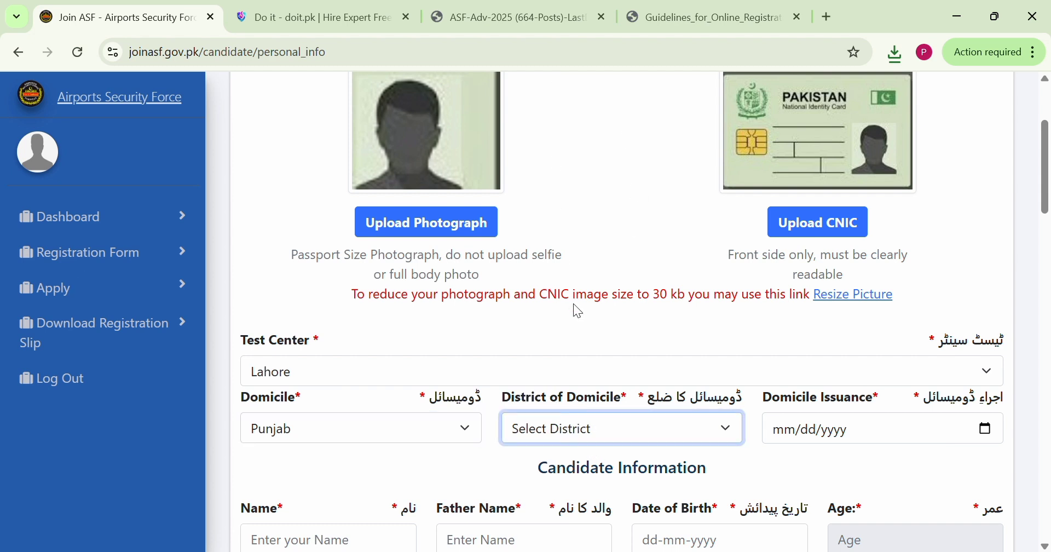
pyautogui.press('l')
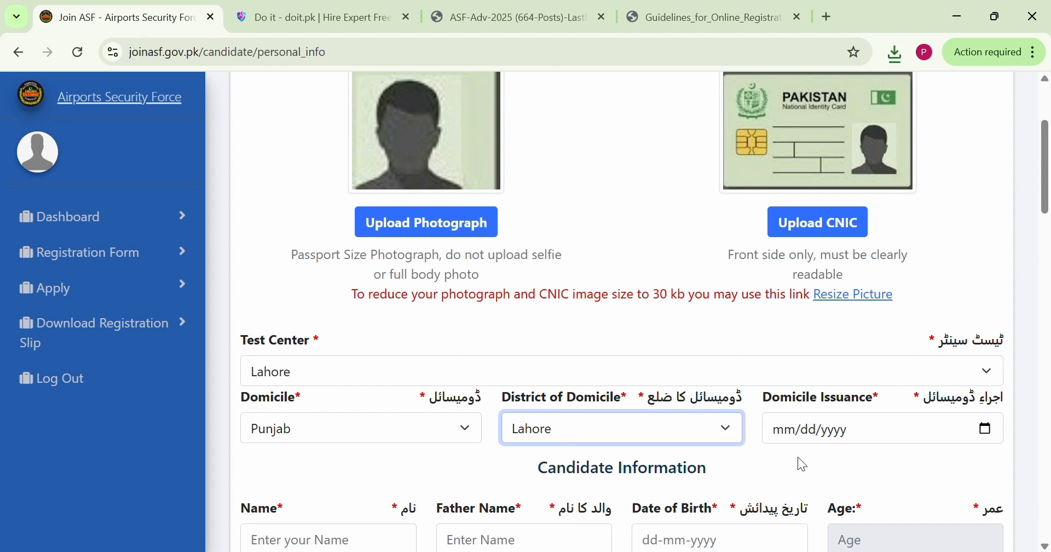
# Enter 02/08/2017 as the domicile issuance date
pyautogui.click(789, 432)
pyautogui.write('02/08/')
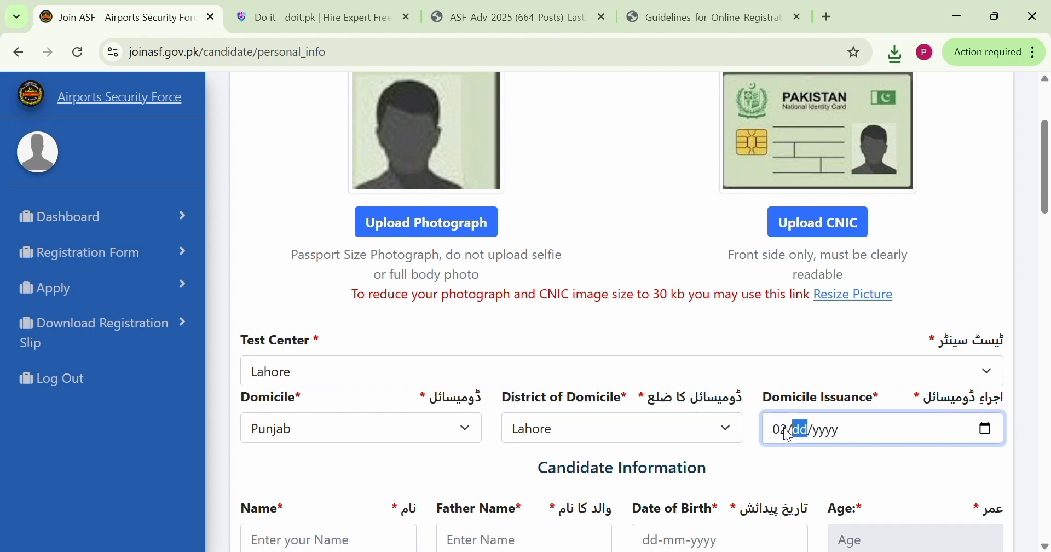
pyautogui.write('20')
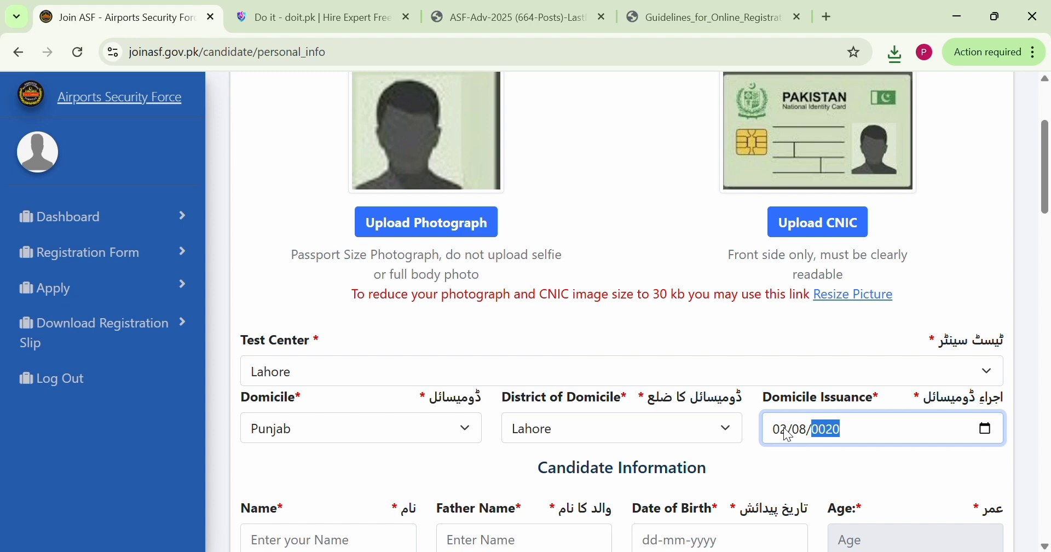
pyautogui.write('17')
# Fill in the candidate's name and the father's name in the Candidate Information section
pyautogui.scroll(-1, 788, 435)
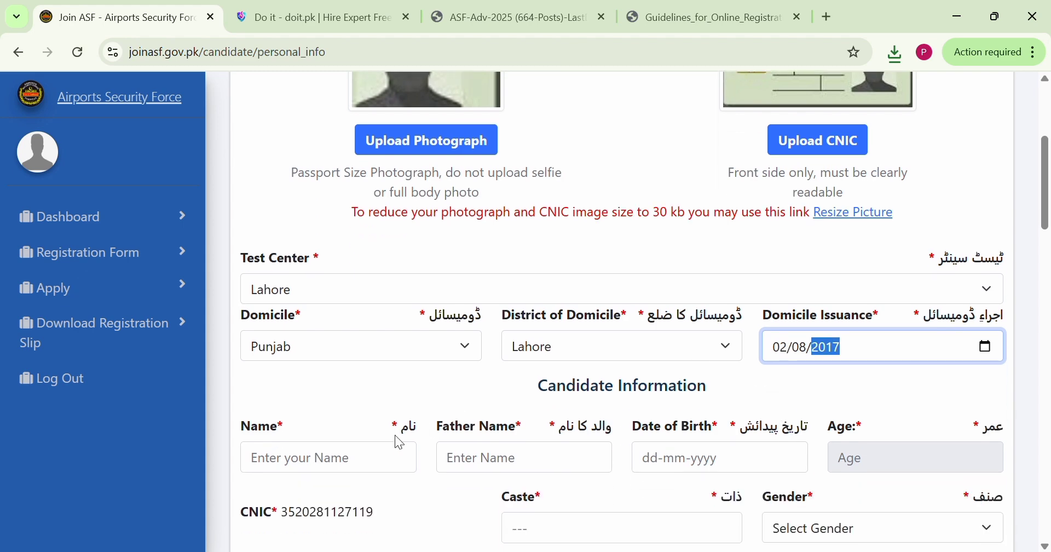
pyautogui.click(341, 468)
pyautogui.scroll(-2, 341, 468)
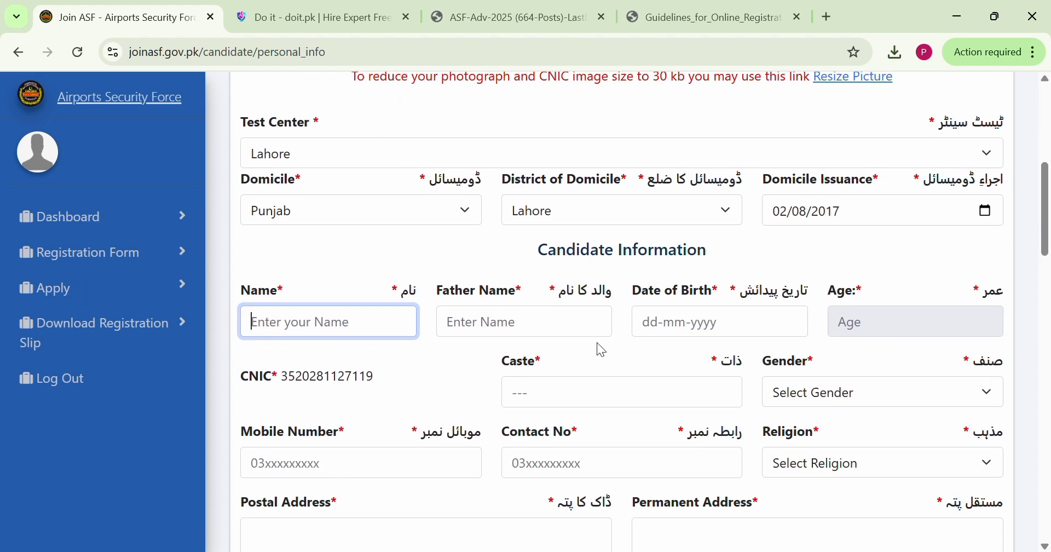
pyautogui.scroll(-1, 466, 300)
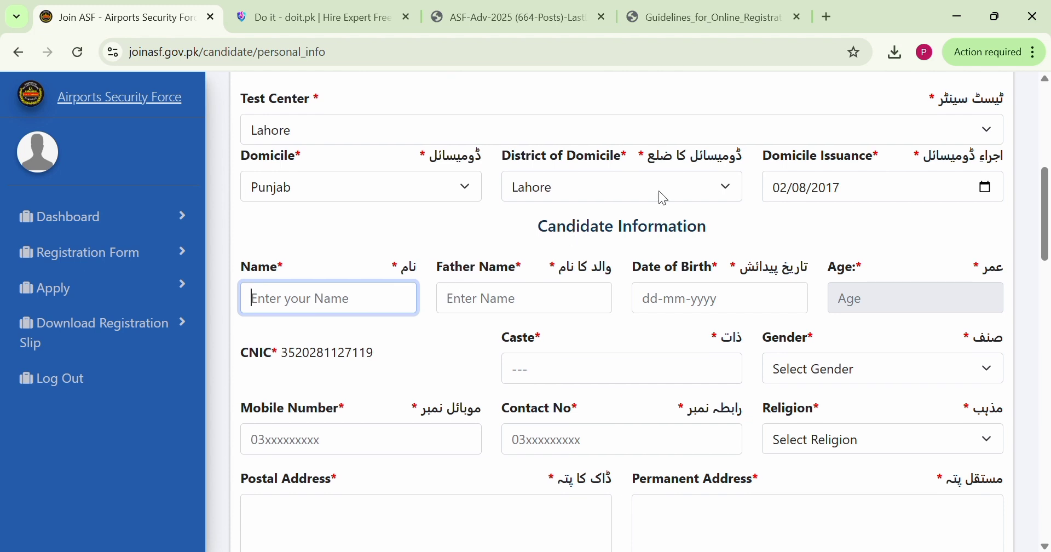
pyautogui.moveTo(722, 232); pyautogui.dragTo(550, 223)
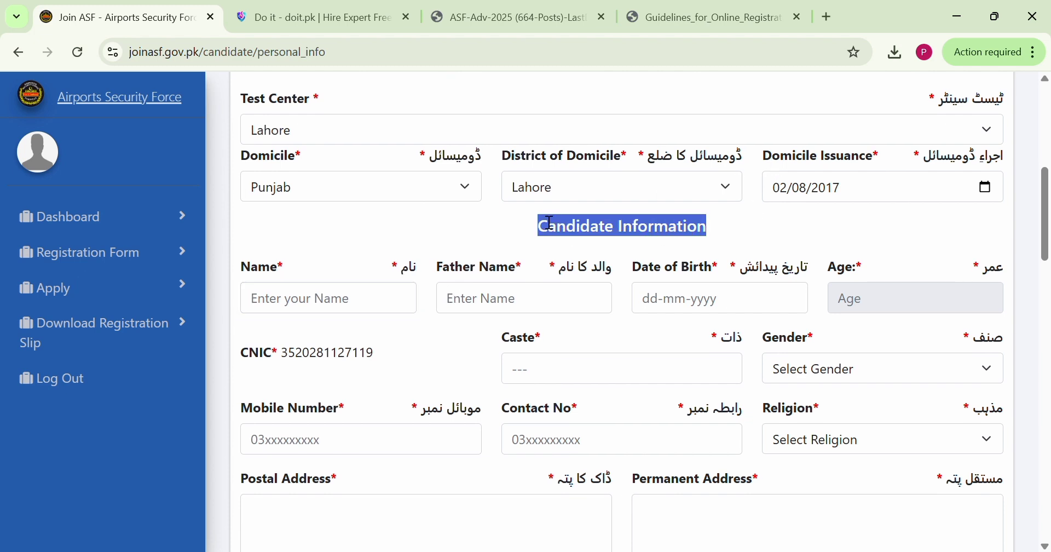
pyautogui.click(296, 299)
pyautogui.scroll(-2, 296, 298)
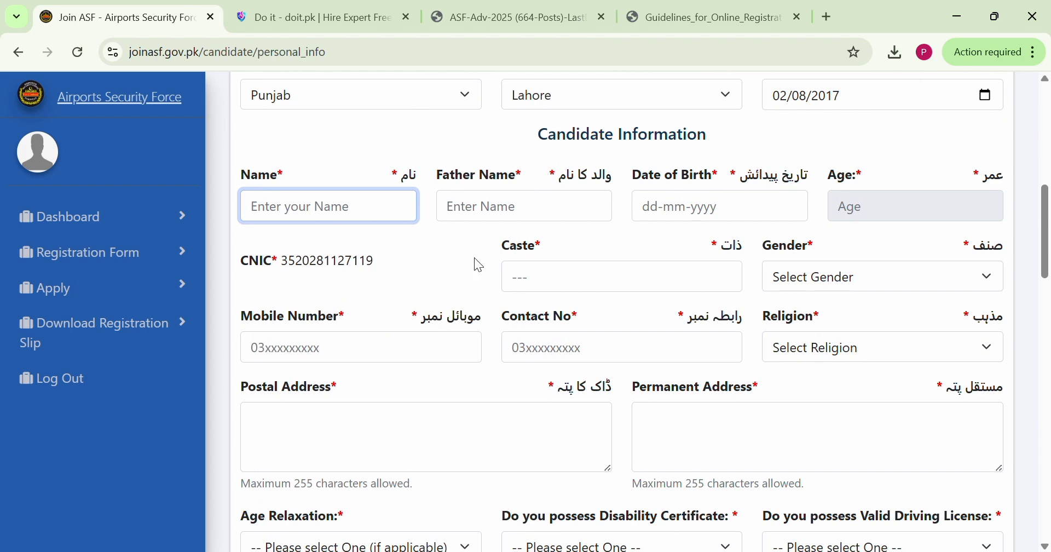
pyautogui.click(504, 216)
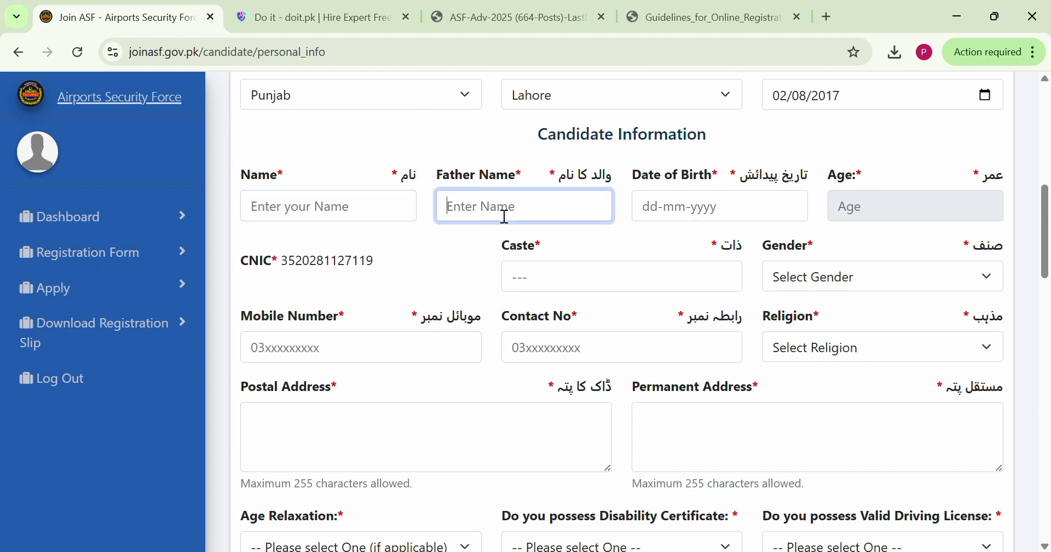
pyautogui.click(328, 211)
pyautogui.write('Pak')
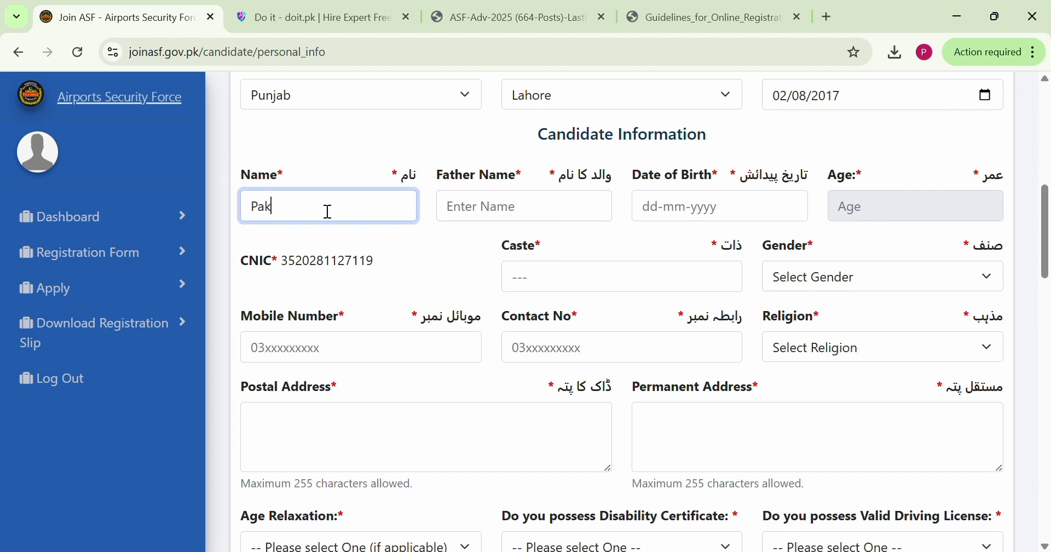
pyautogui.click(464, 224)
pyautogui.write('Jobians')
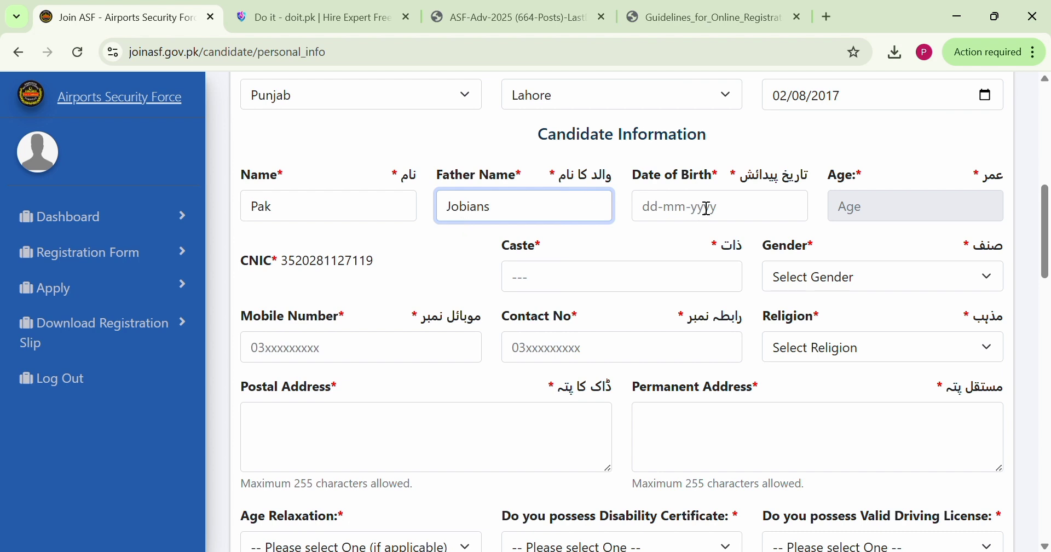
# Enter the candidate's date of birth and check the prefilled CNIC number
pyautogui.click(654, 211)
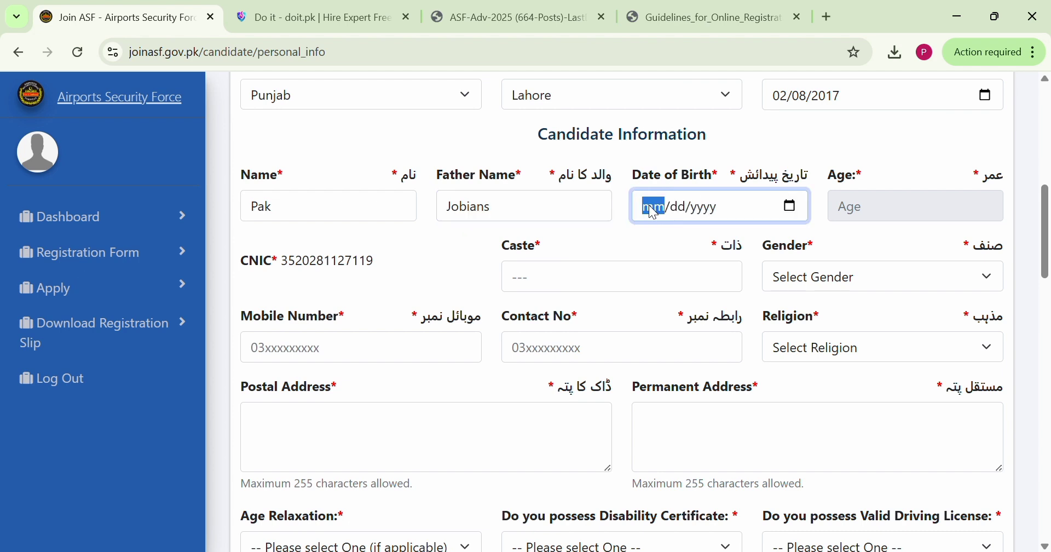
pyautogui.write('02/08/')
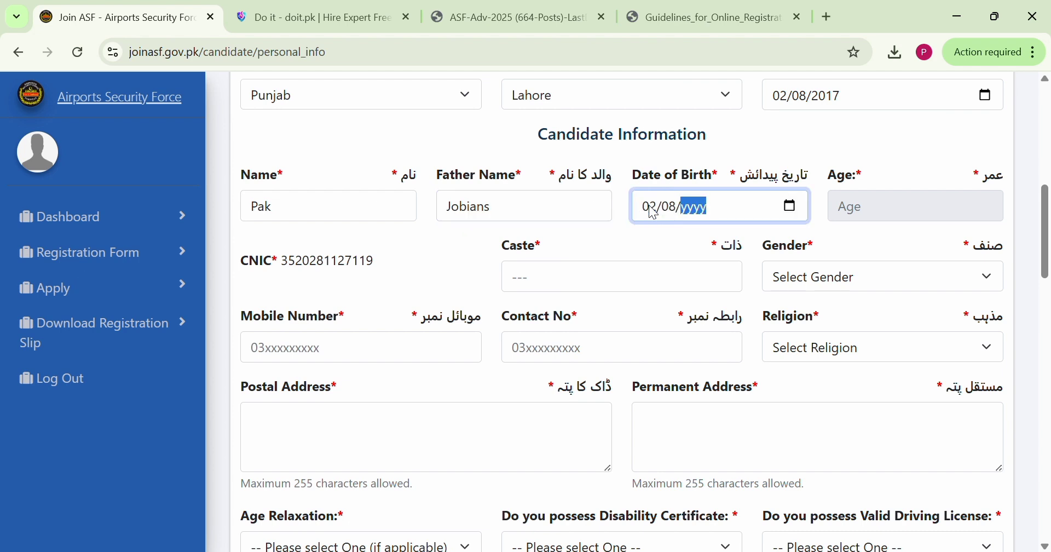
pyautogui.write('2000')
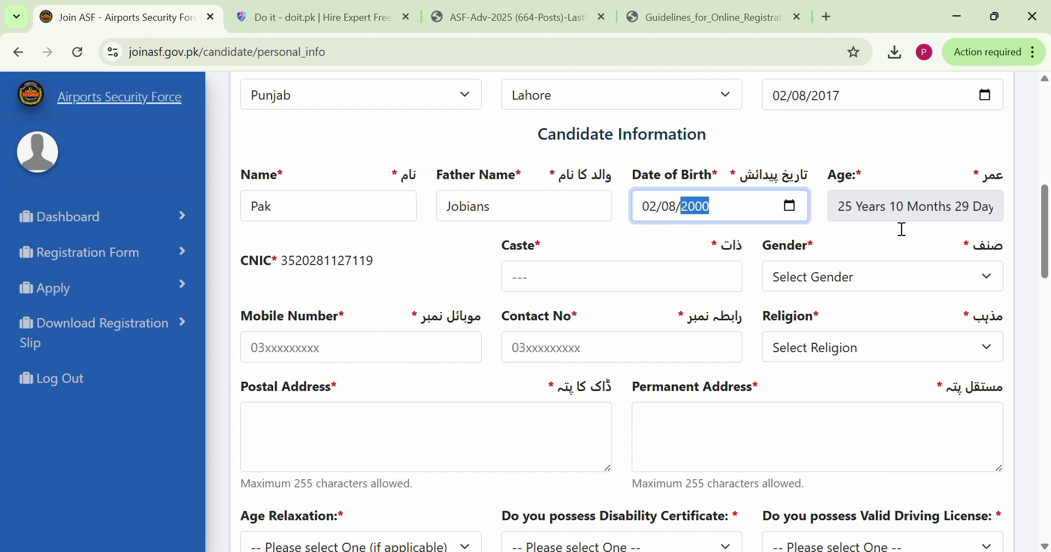
pyautogui.scroll(-1, 354, 310)
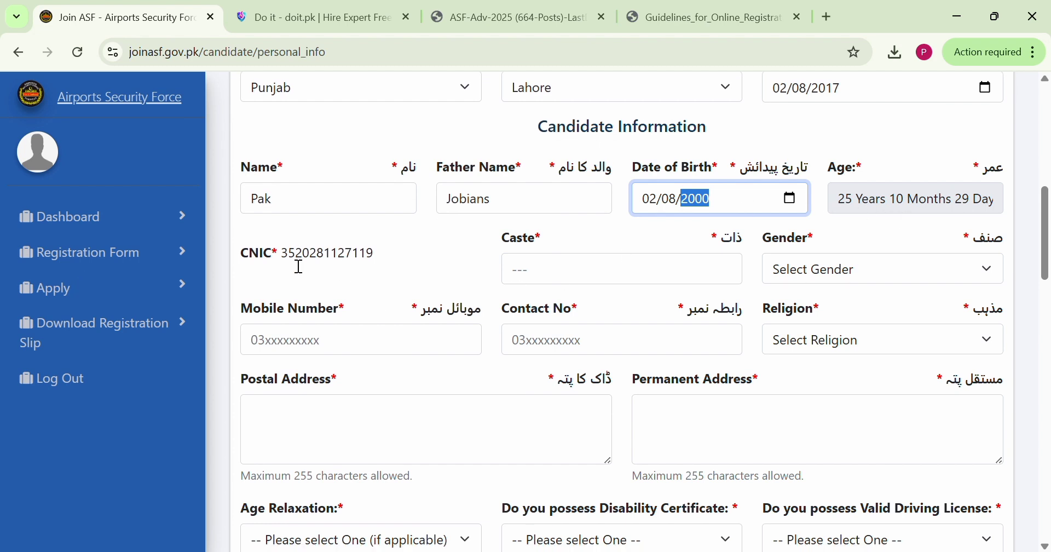
pyautogui.moveTo(280, 254); pyautogui.dragTo(380, 260)
pyautogui.click(405, 259)
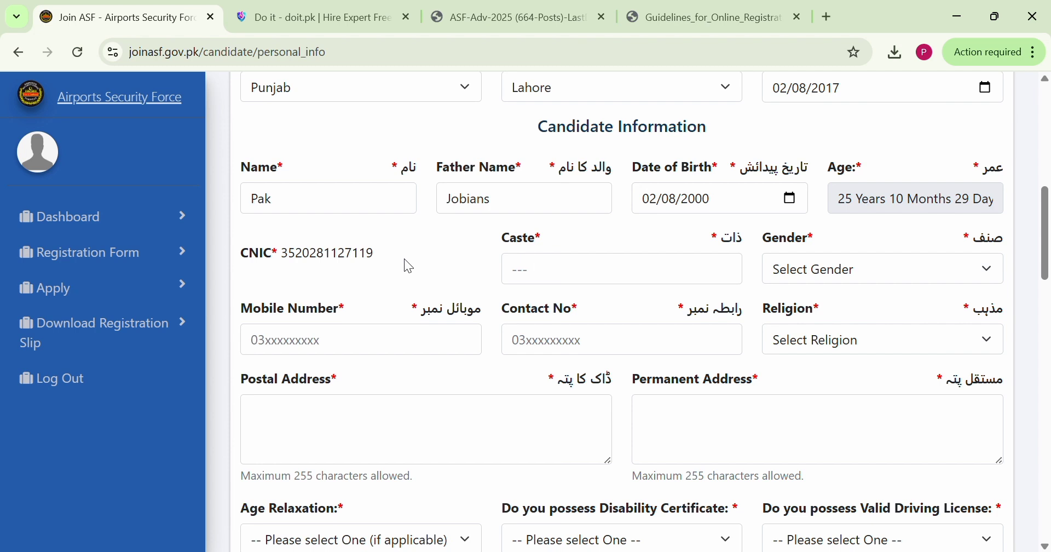
# Set the candidate's gender to Female
pyautogui.click(556, 283)
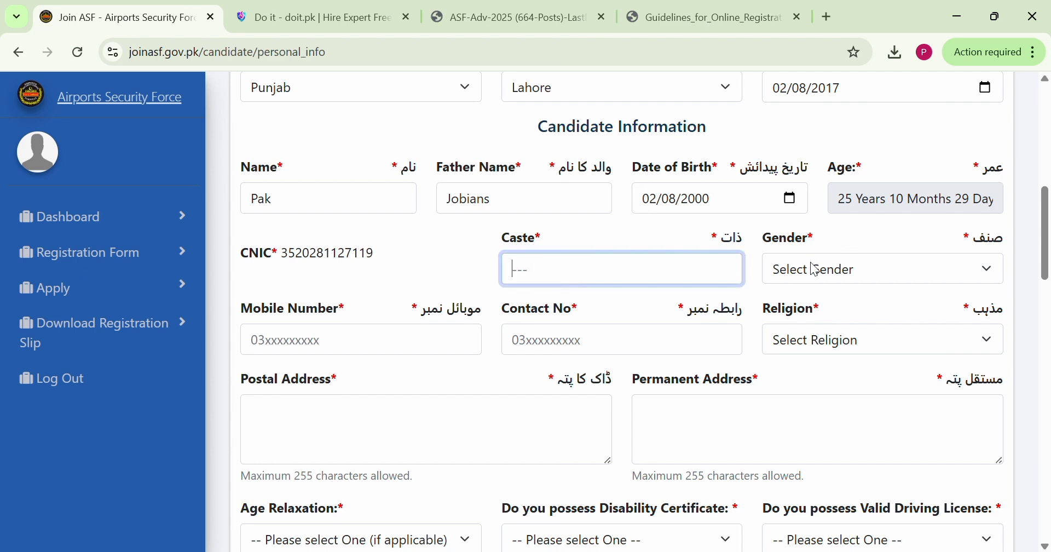
pyautogui.click(823, 274)
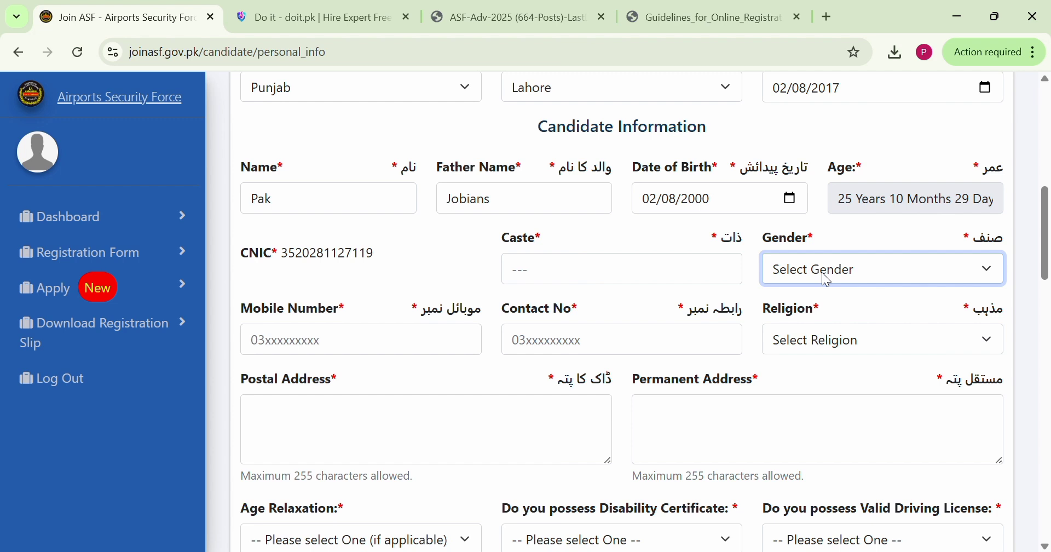
pyautogui.click(797, 346)
# Enter the candidate's mobile number and contact number
pyautogui.click(317, 344)
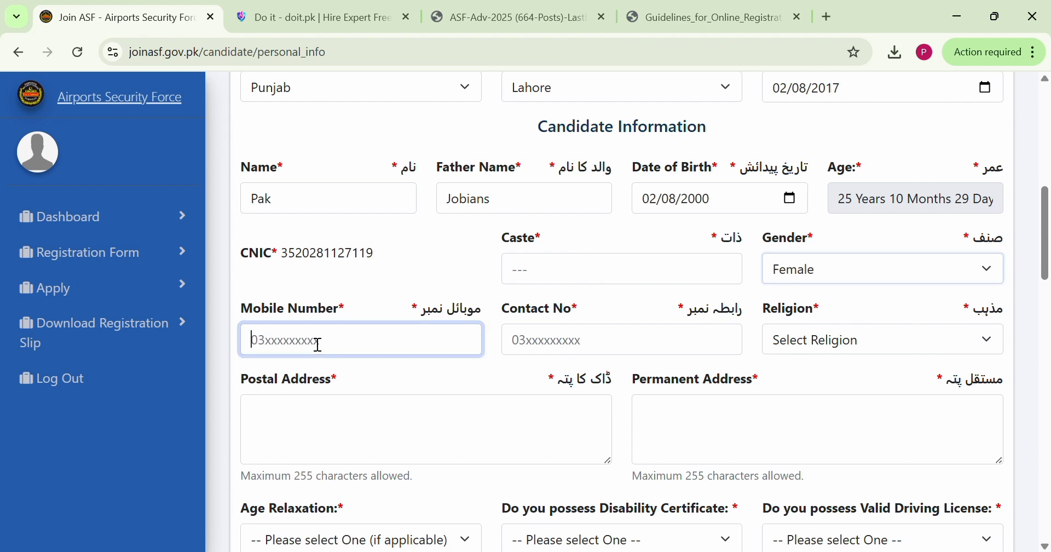
pyautogui.write('03')
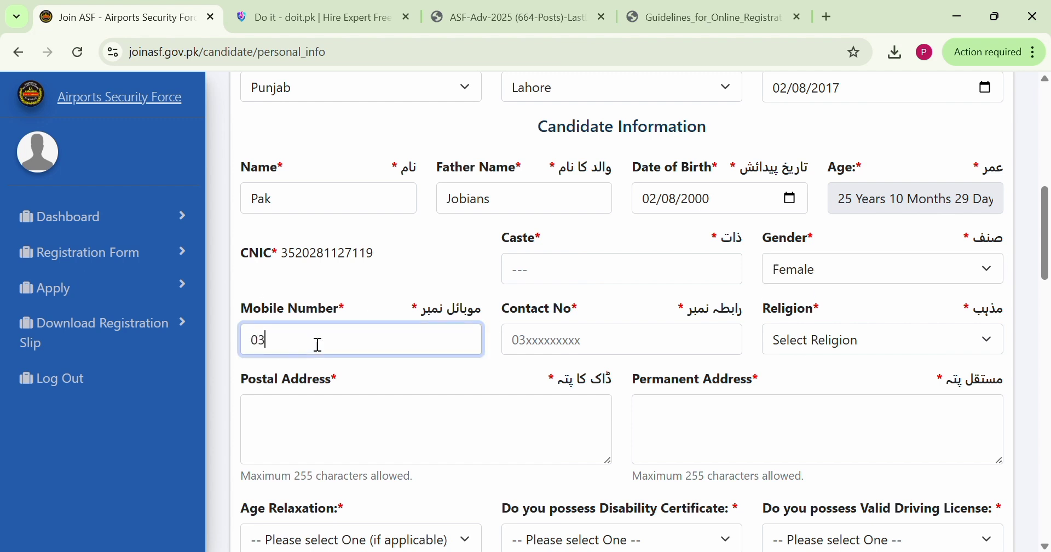
pyautogui.write('01111')
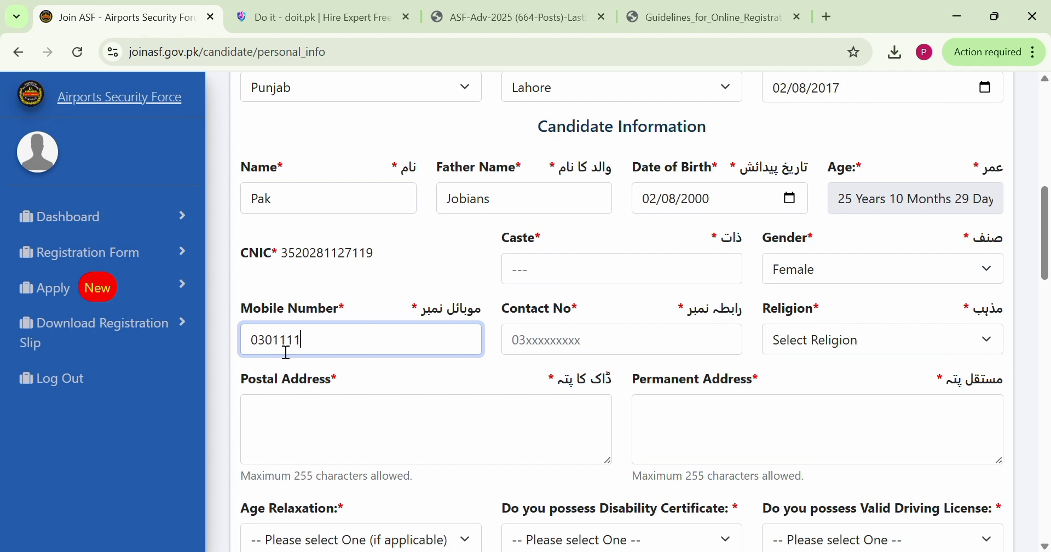
pyautogui.write('1111')
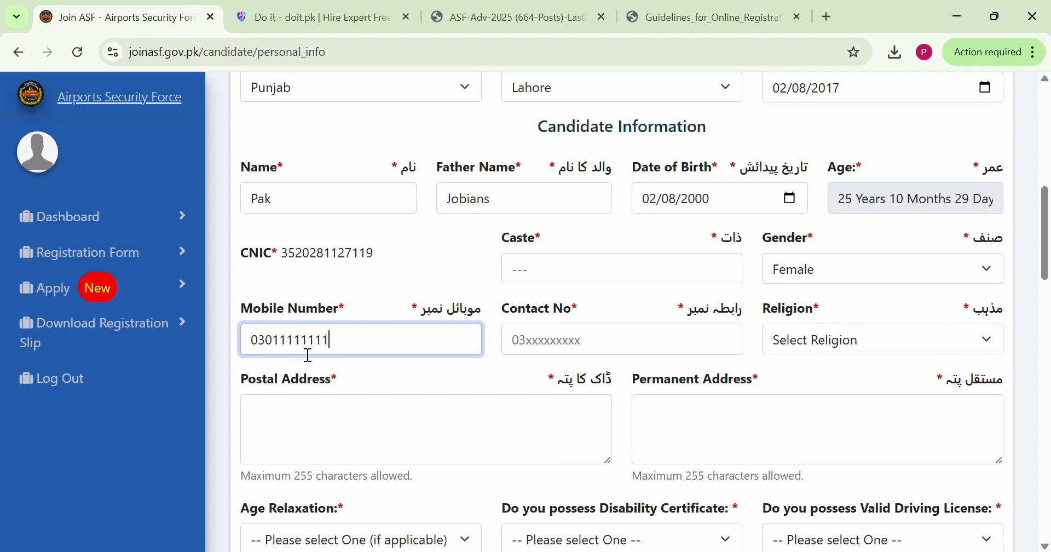
pyautogui.click(573, 350)
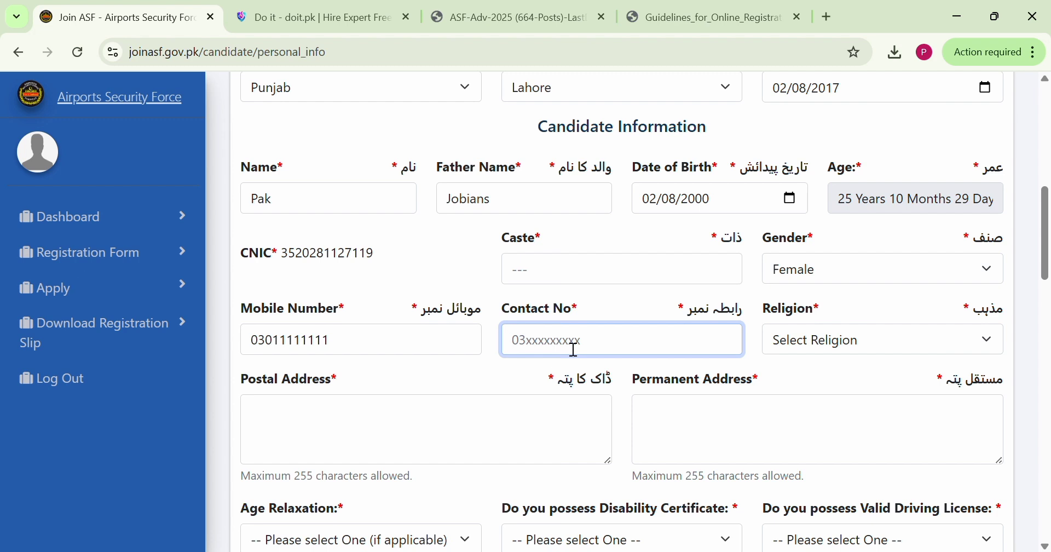
pyautogui.write('03021111111')
# Enter Syed as the caste and set the religion to Muslim
pyautogui.click(667, 267)
pyautogui.write('Syed')
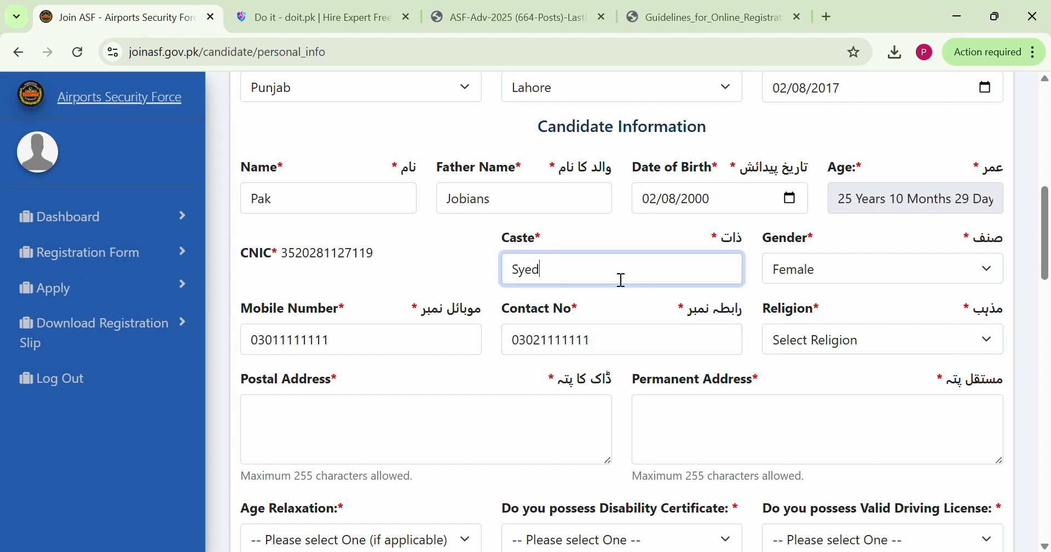
pyautogui.scroll(-2, 626, 305)
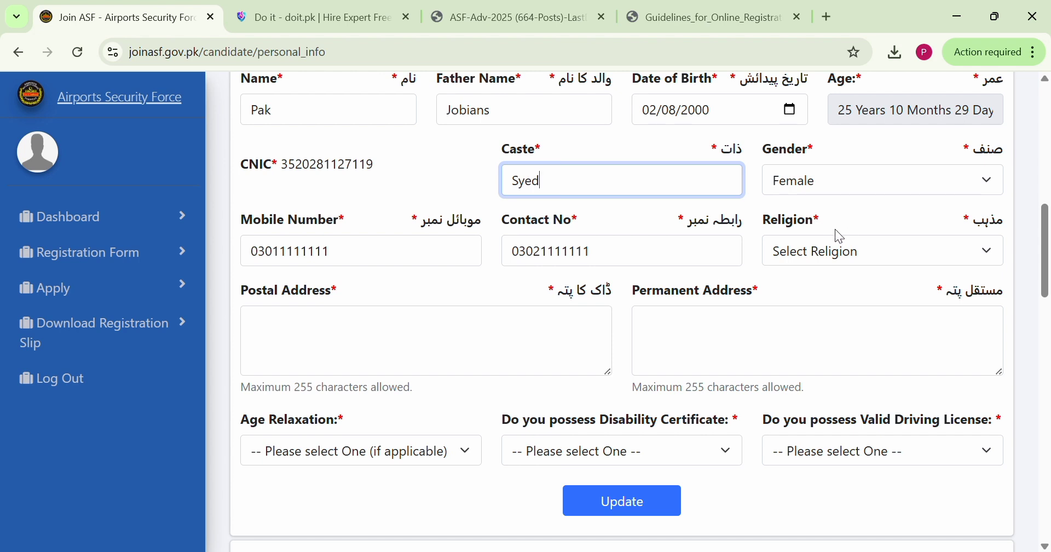
pyautogui.click(811, 254)
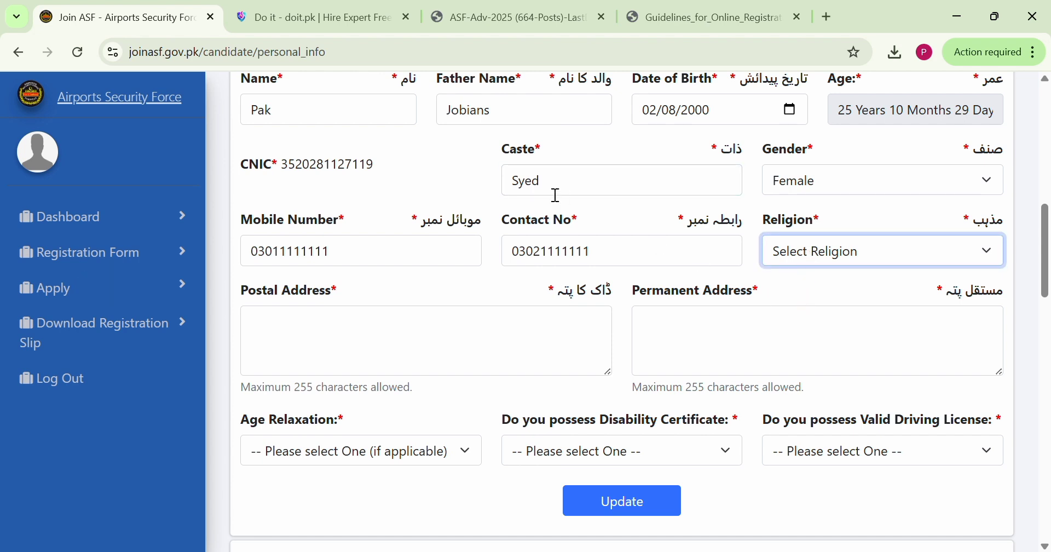
pyautogui.click(828, 301)
pyautogui.scroll(-3, 634, 358)
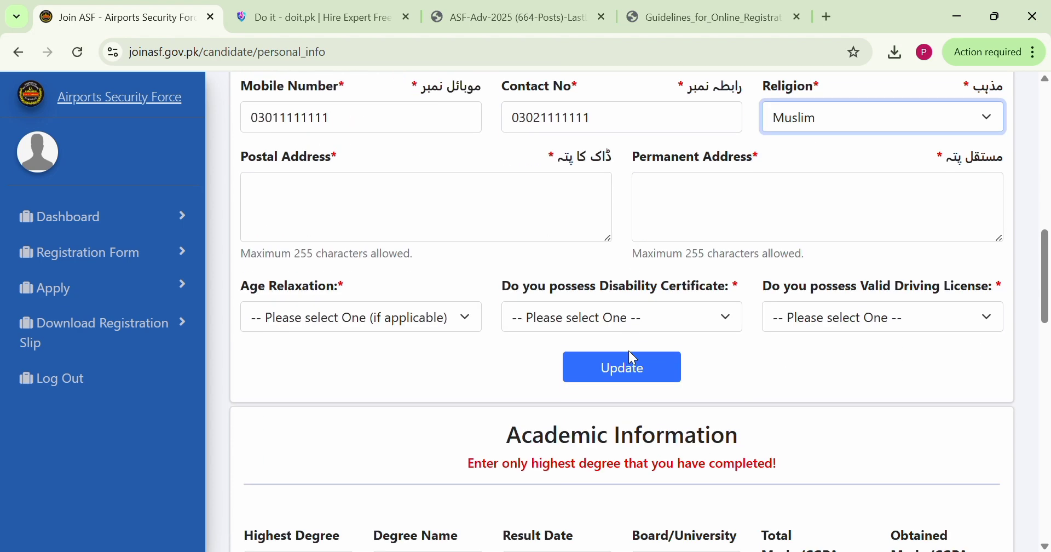
# Fill in the candidate's postal address and permanent address
pyautogui.click(302, 200)
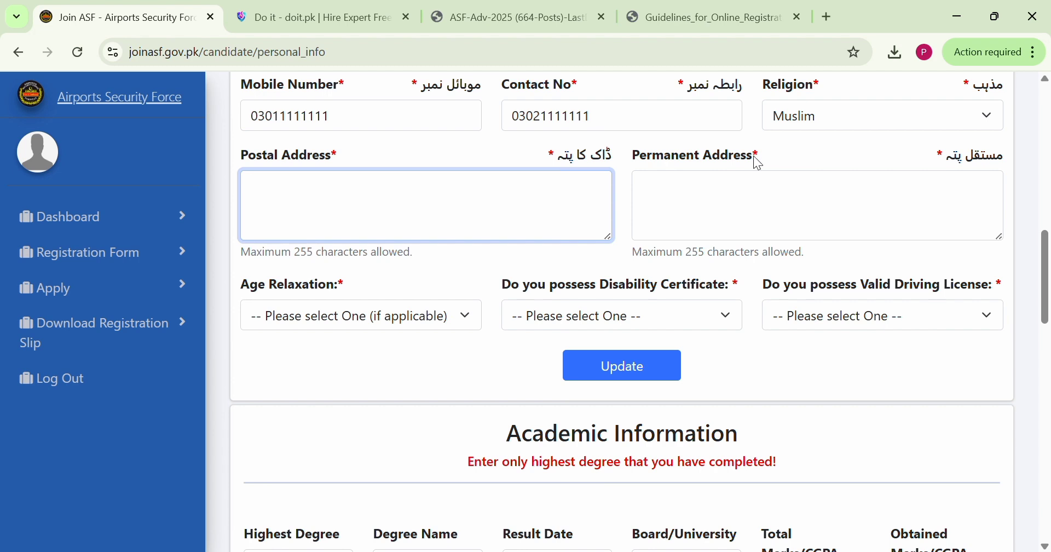
pyautogui.moveTo(767, 144); pyautogui.dragTo(661, 162)
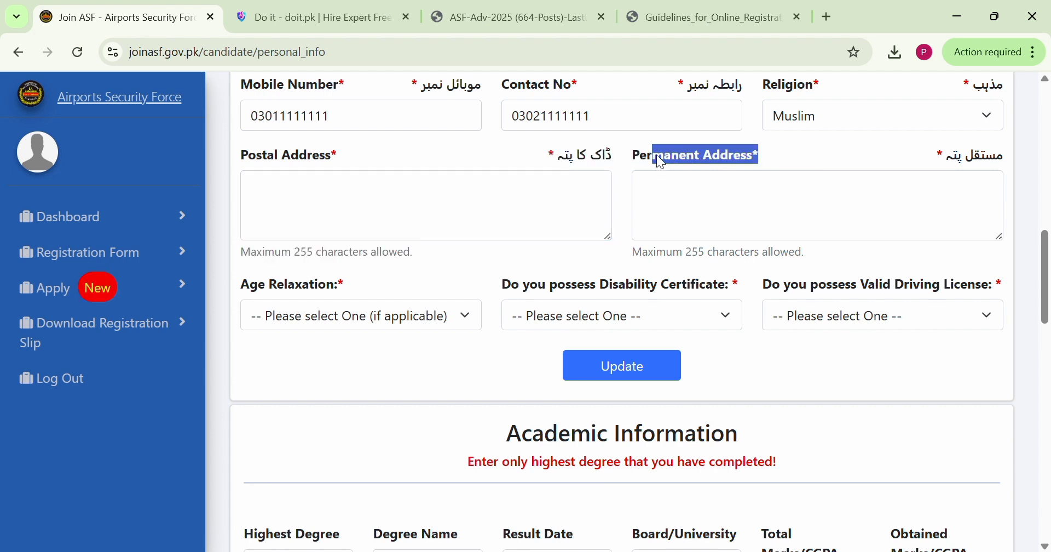
pyautogui.click(687, 191)
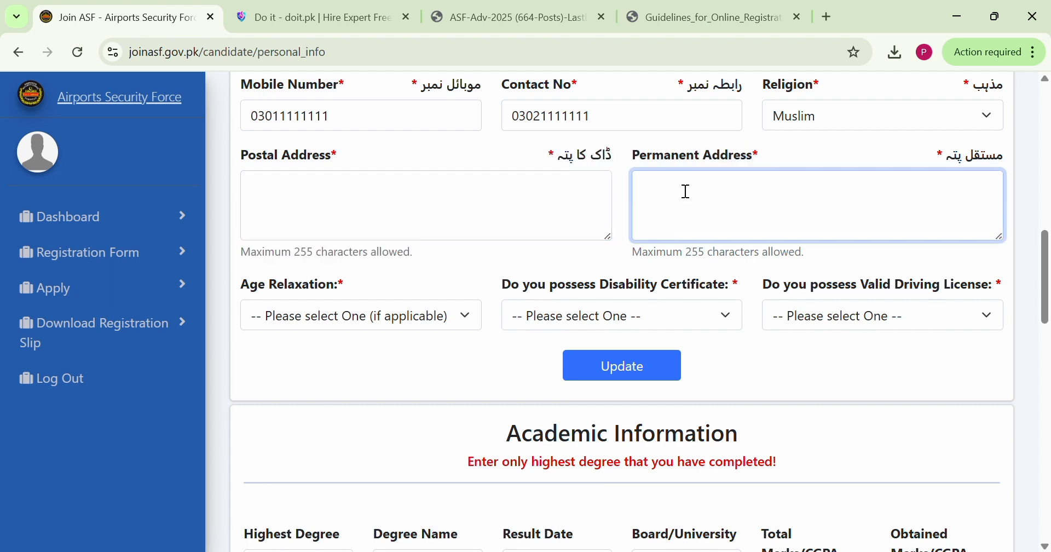
pyautogui.click(436, 204)
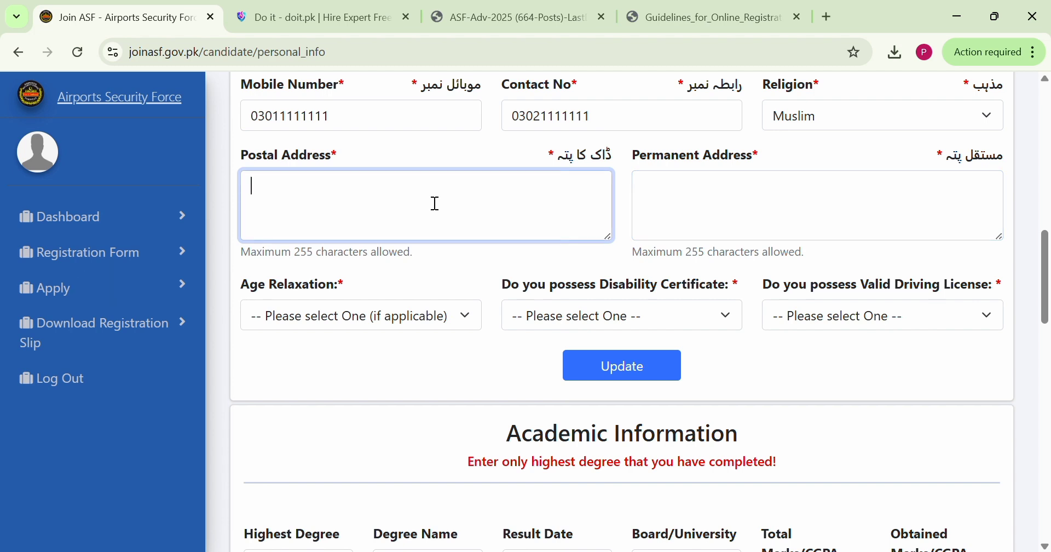
pyautogui.write('Lahore')
pyautogui.click(688, 209)
pyautogui.write('Lahore')
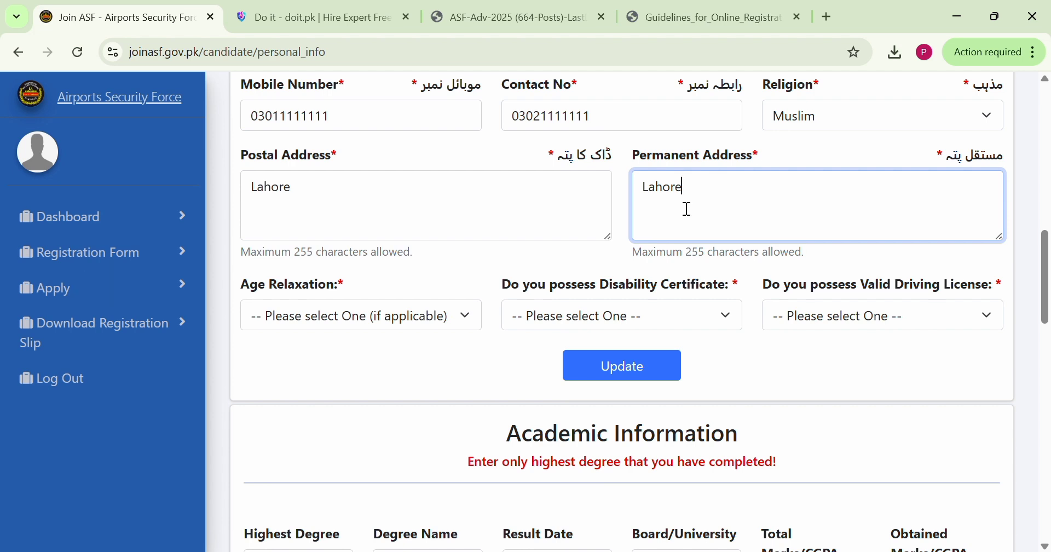
# Review the age relaxation categories and job requirements in the ASF-Adv-2025 advertisement PDF and return to the registration form
pyautogui.click(422, 324)
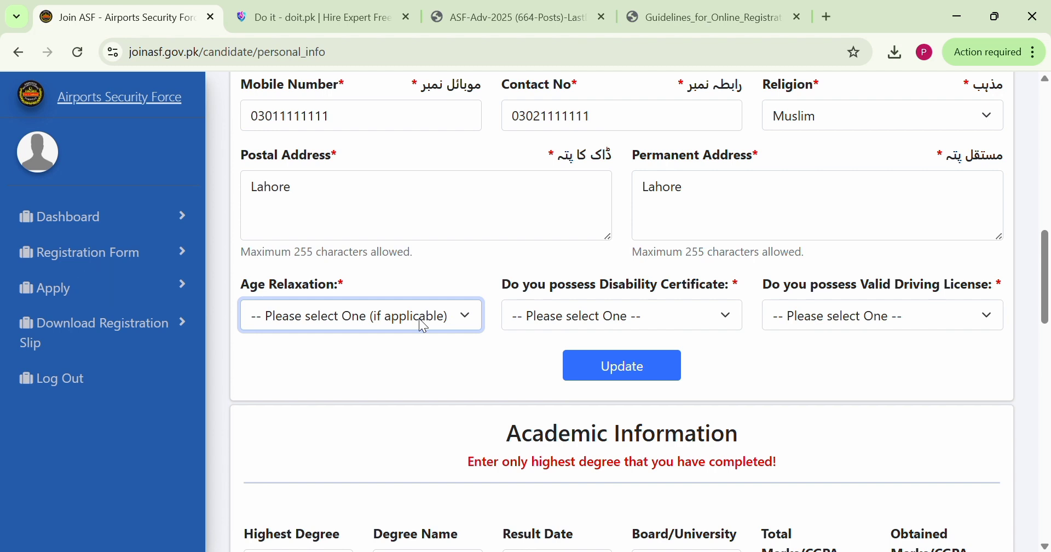
pyautogui.click(501, 12)
pyautogui.scroll(5, 490, 143)
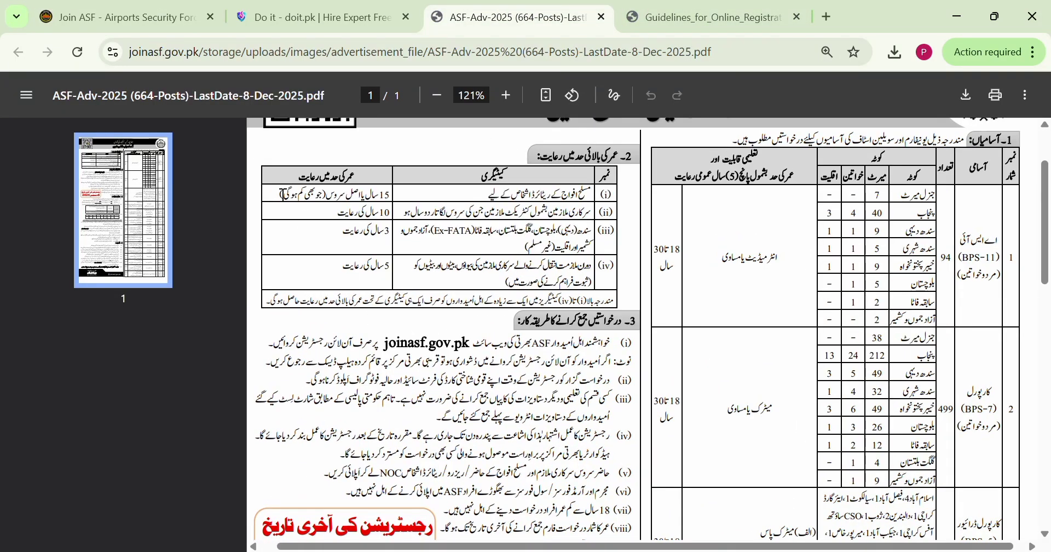
pyautogui.moveTo(283, 195); pyautogui.dragTo(396, 200)
pyautogui.doubleClick(378, 215)
pyautogui.click(451, 199)
pyautogui.moveTo(585, 293); pyautogui.dragTo(513, 223)
pyautogui.click(513, 223)
pyautogui.scroll(-2, 806, 358)
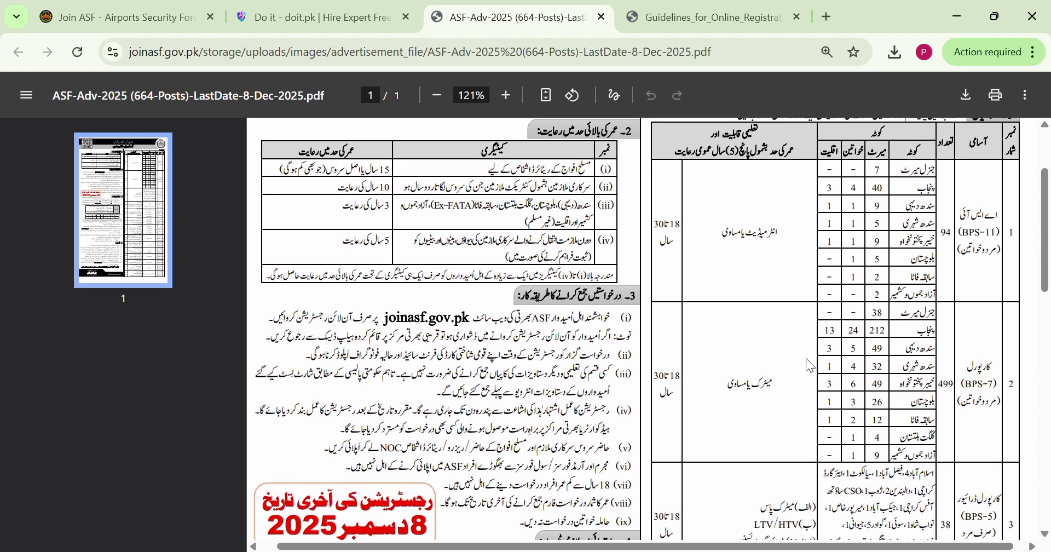
pyautogui.scroll(-5, 691, 389)
pyautogui.scroll(-6, 691, 389)
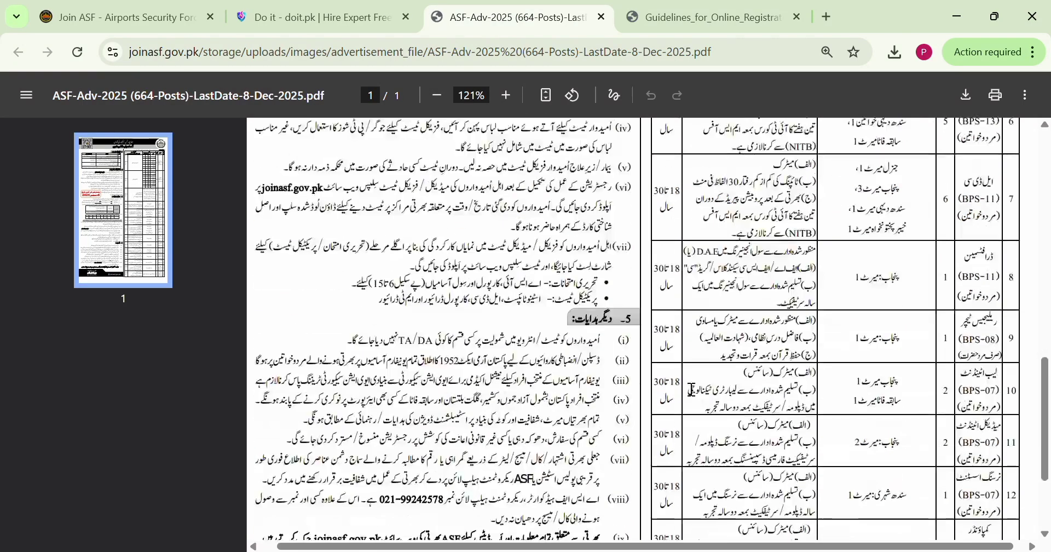
pyautogui.scroll(3, 691, 389)
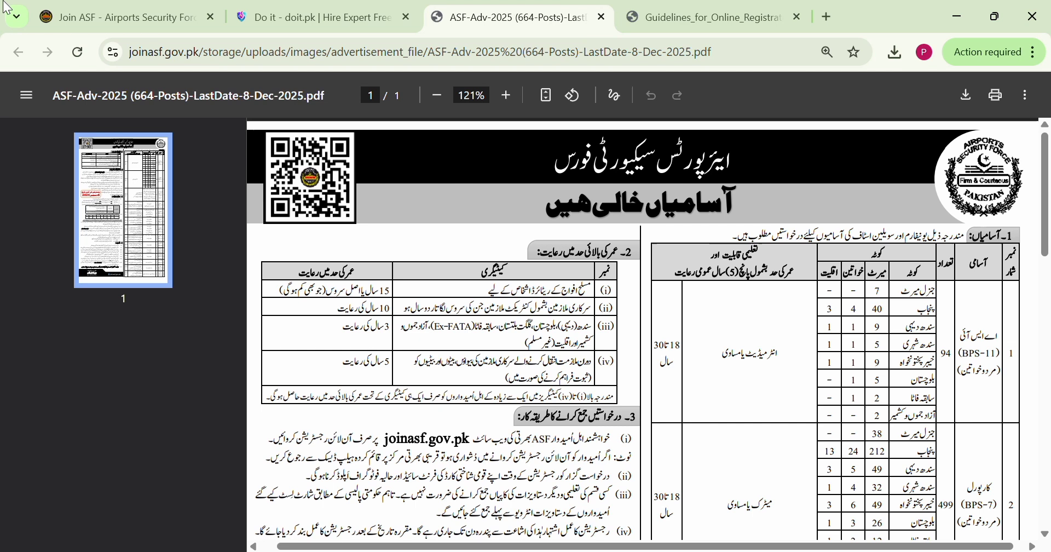
pyautogui.click(121, 17)
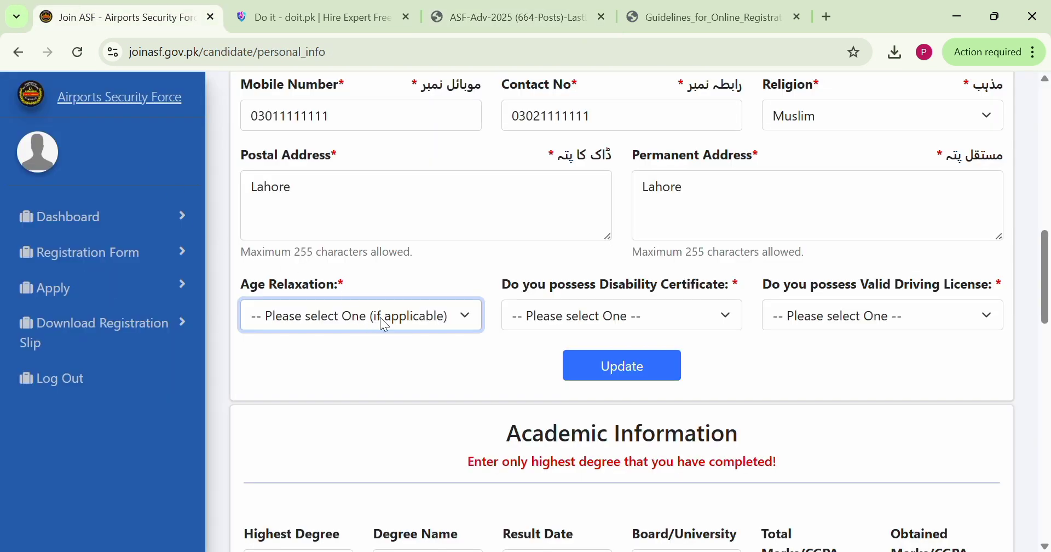
# Choose Age Relaxation not Claimed, answer No for disability certificate and valid driving license, and update the personal information
pyautogui.click(312, 359)
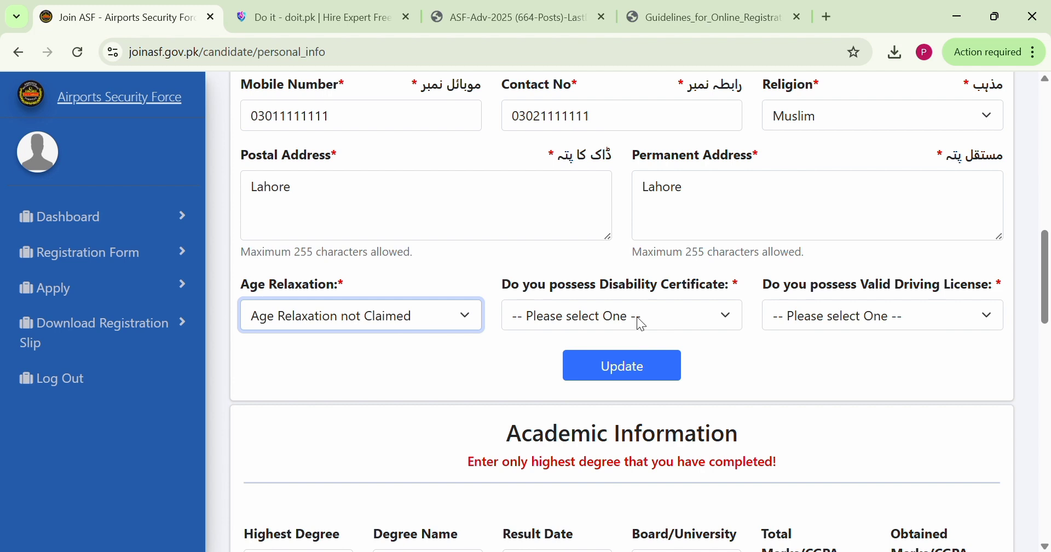
pyautogui.press('Tab')
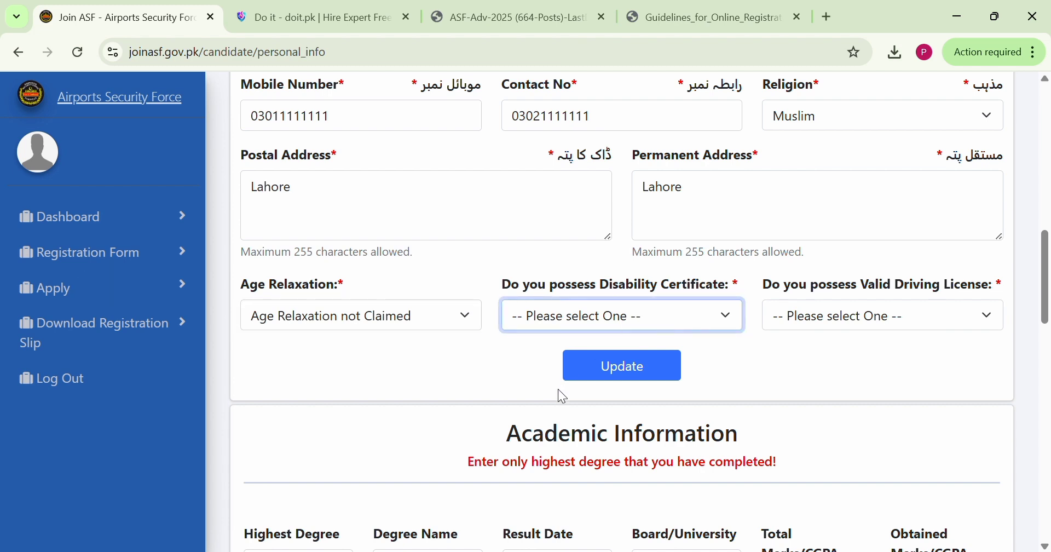
pyautogui.press('n')
pyautogui.press('Tab')
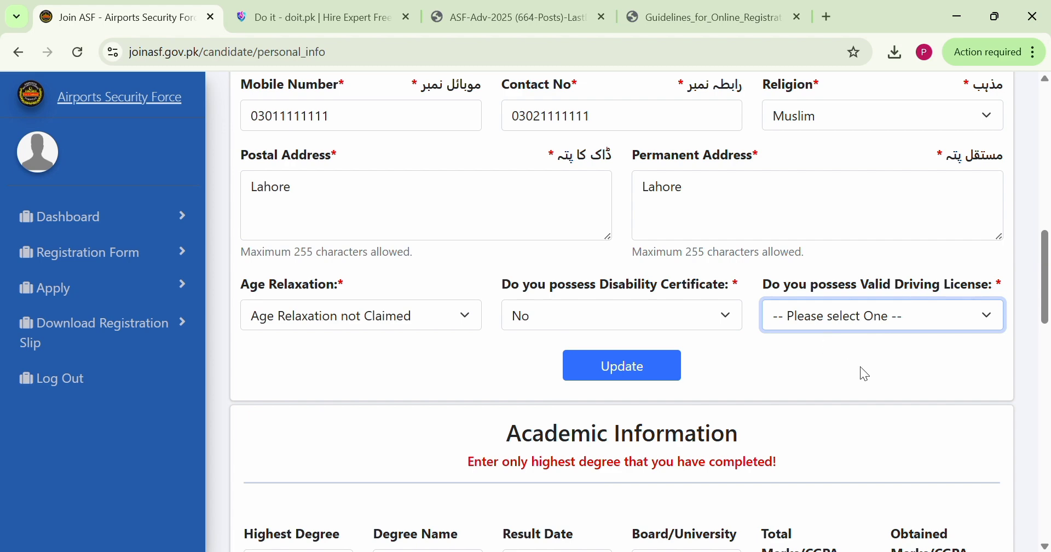
pyautogui.press('n')
pyautogui.scroll(-1, 843, 395)
pyautogui.scroll(-3, 848, 402)
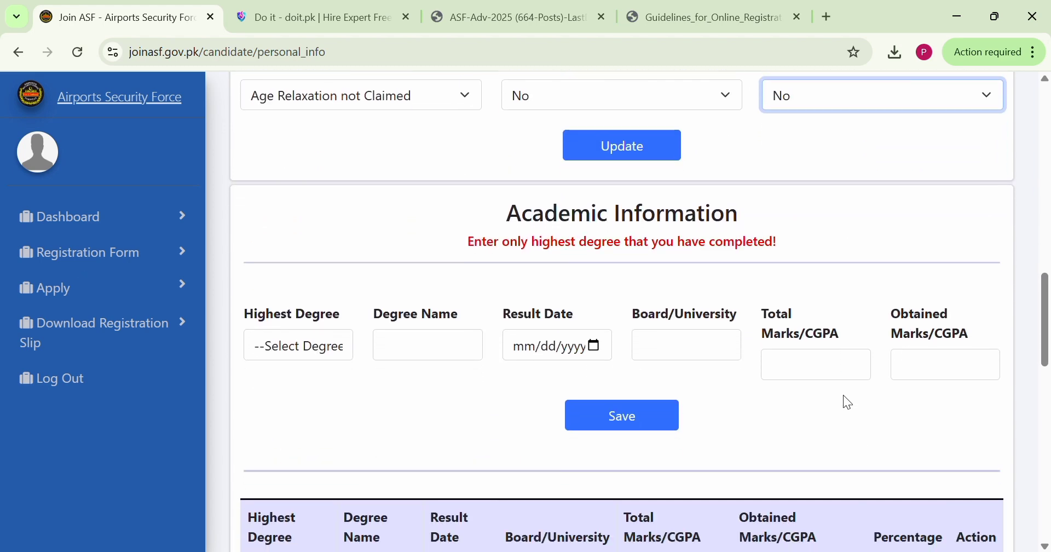
pyautogui.scroll(3, 884, 276)
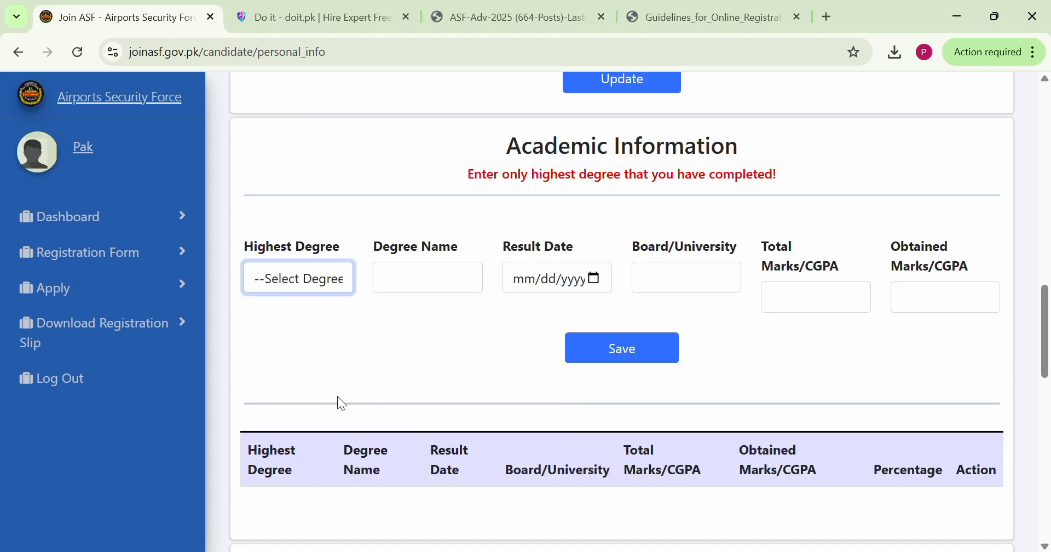
# Set the highest degree to the 16-year Masters/BS option in the Academic Information section
pyautogui.click(420, 108)
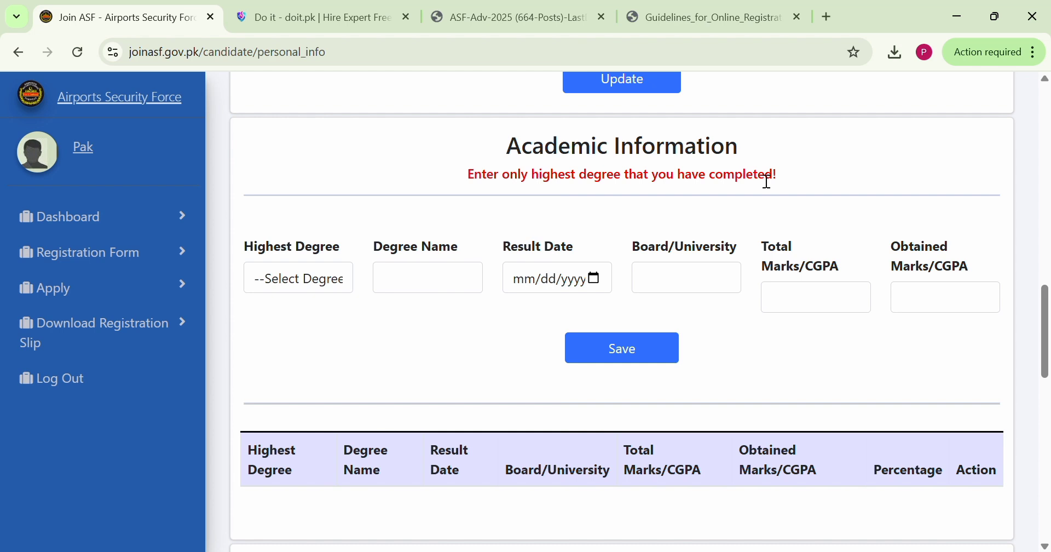
pyautogui.click(307, 288)
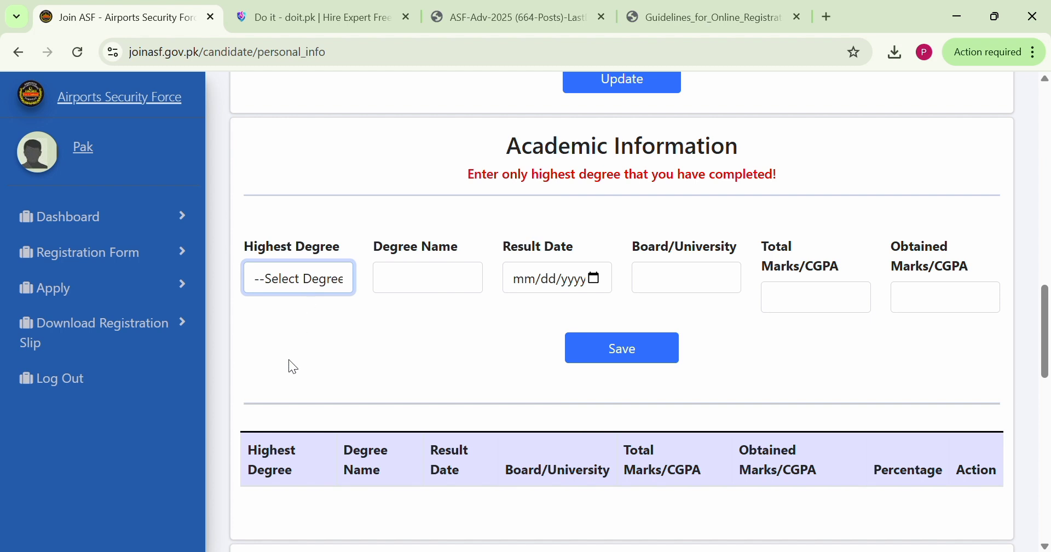
pyautogui.click(299, 403)
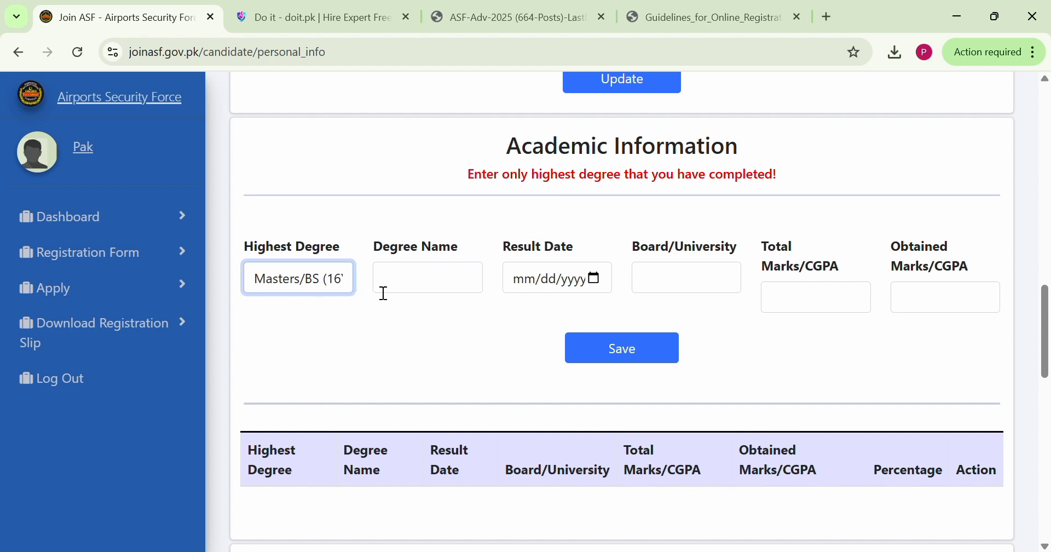
pyautogui.click(405, 289)
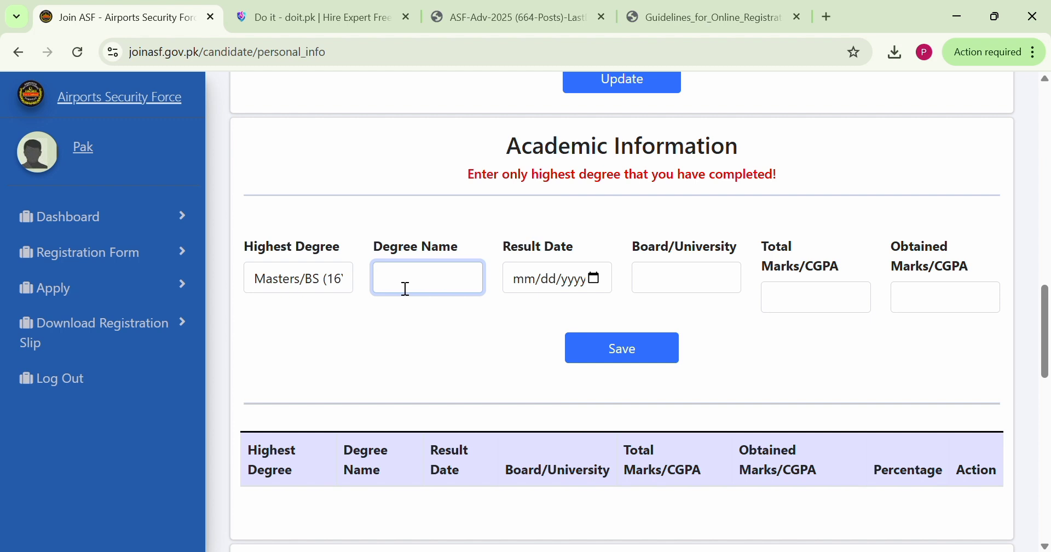
pyautogui.click(318, 279)
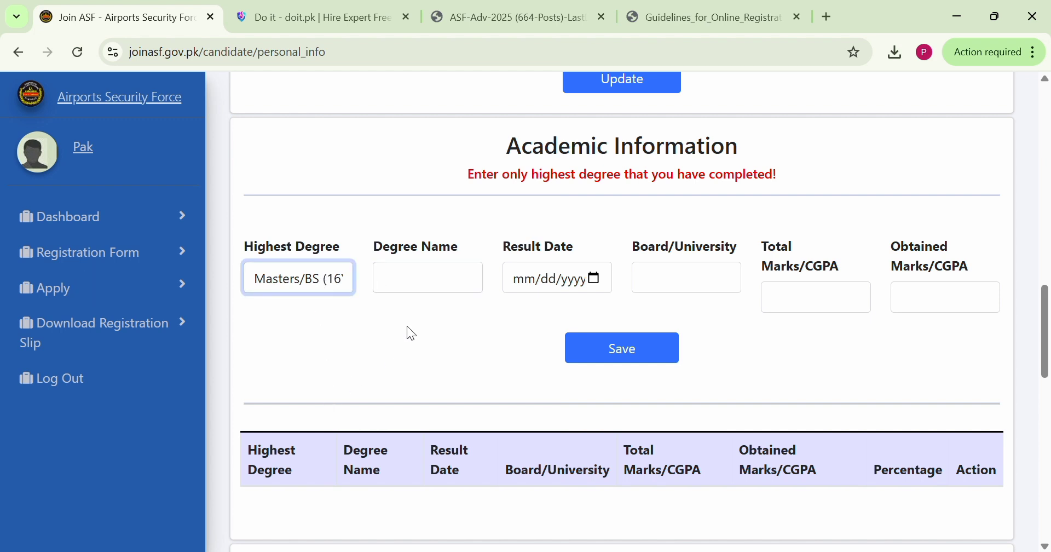
# Enter MA Physical Education as the degree name
pyautogui.click(412, 272)
pyautogui.write('M')
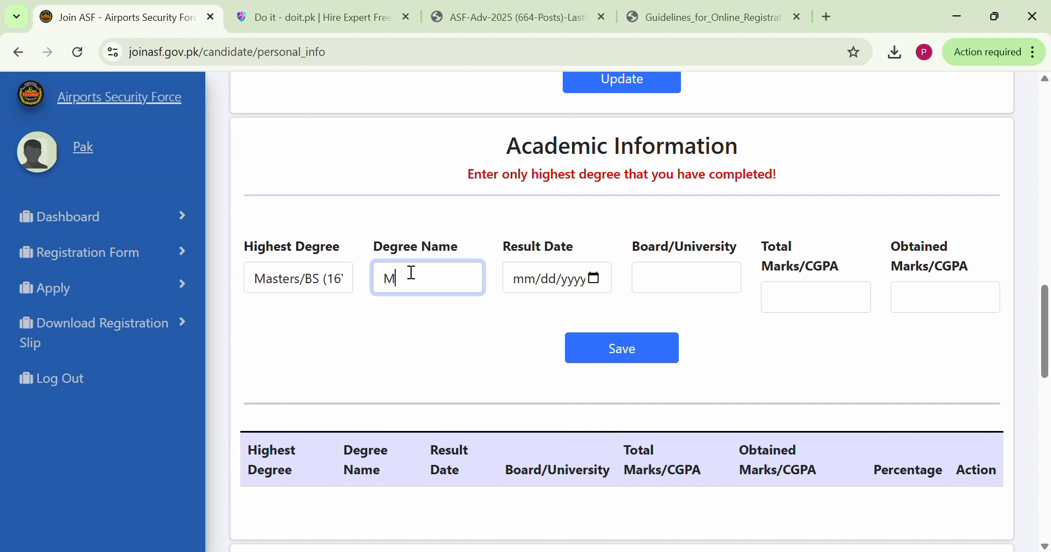
pyautogui.write('A ')
pyautogui.write('Physical E')
pyautogui.write('ducat')
pyautogui.write('ion')
# Enter 02/24/2022 as the degree's result date and move on to the Board/University field
pyautogui.click(514, 284)
pyautogui.write('02/')
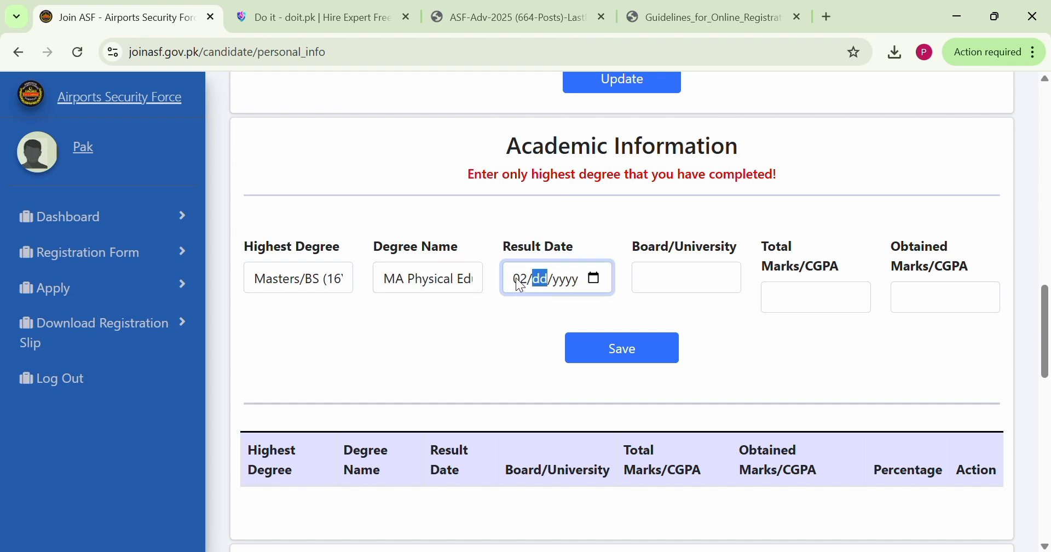
pyautogui.write('24/')
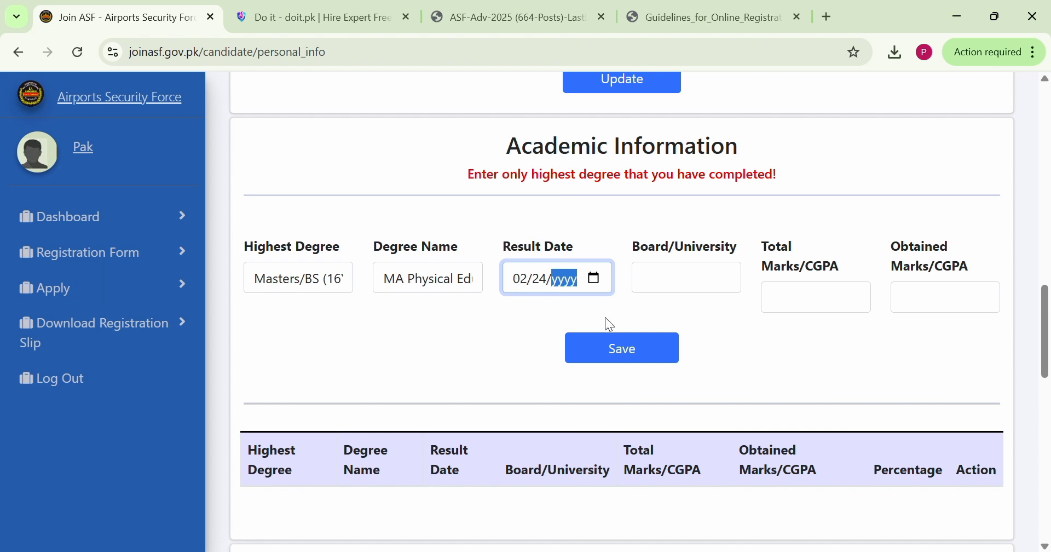
pyautogui.write('22')
pyautogui.click(701, 283)
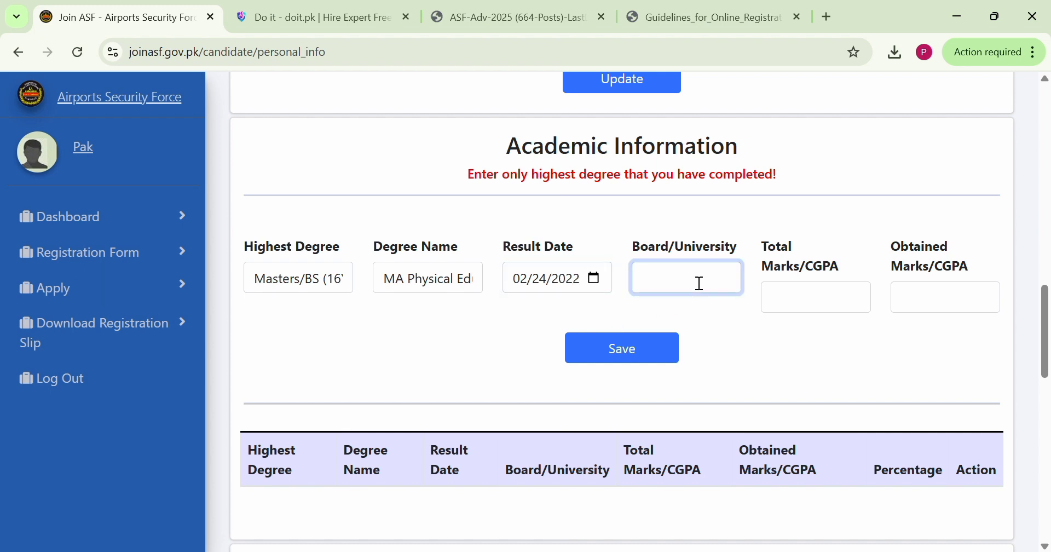
# Enter University Of The Punjab as the degree's board or university
pyautogui.write('Univer')
pyautogui.write('sity')
pyautogui.write(' Of The')
pyautogui.write(' Punjab')
# Set the total CGPA to 4.00 and the obtained CGPA to 3.24, and save the academic record
pyautogui.click(810, 317)
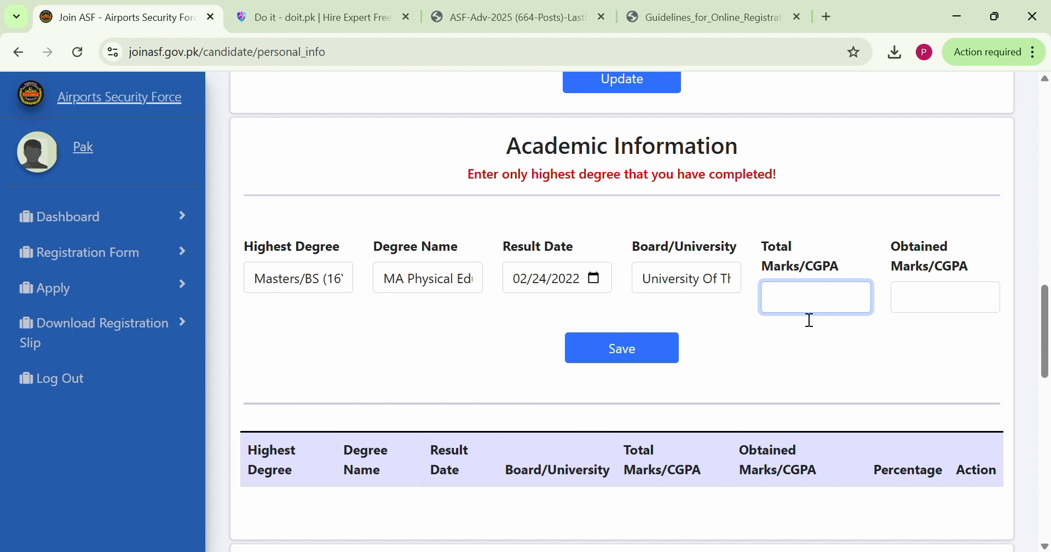
pyautogui.write('4.00')
pyautogui.click(922, 299)
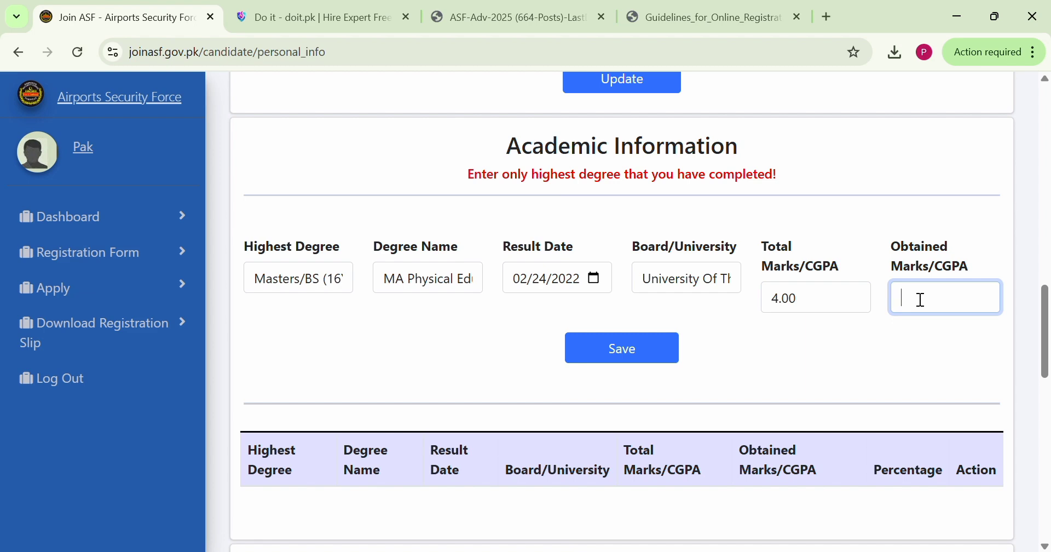
pyautogui.write('3.24')
pyautogui.scroll(-3, 922, 299)
pyautogui.scroll(4, 915, 299)
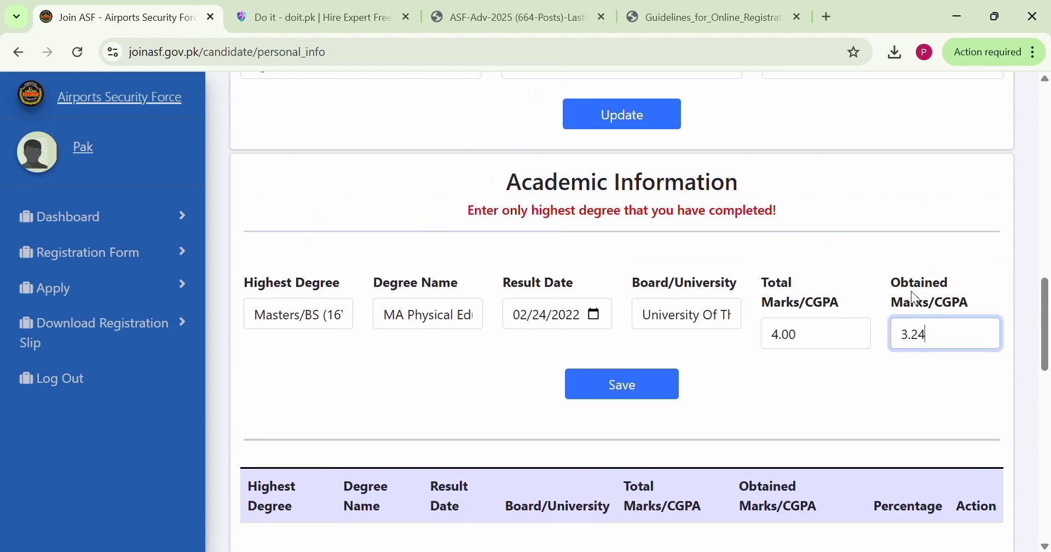
pyautogui.scroll(-1, 916, 298)
pyautogui.click(626, 343)
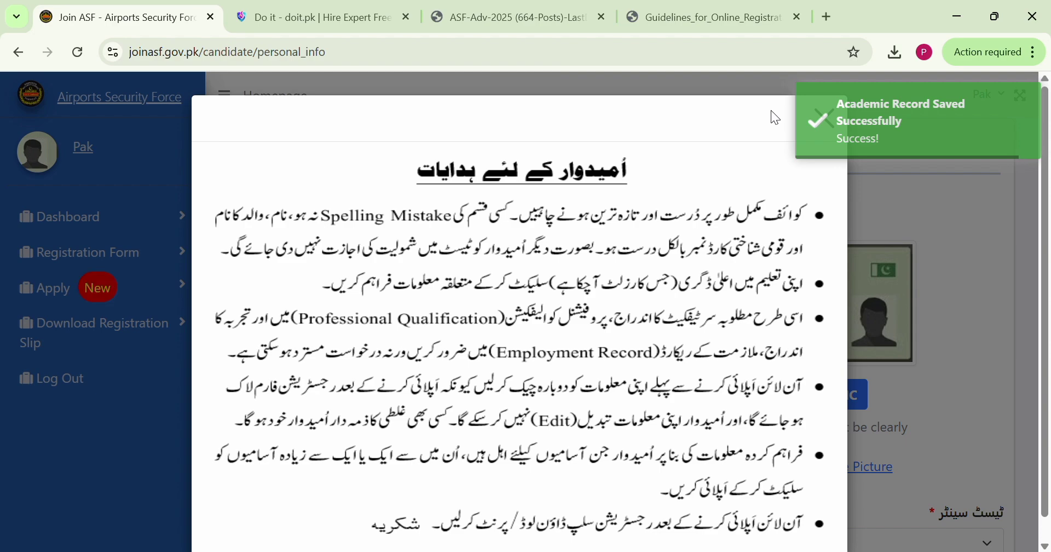
# Dismiss the candidate instructions and review the personal details and the saved degree entry in the academic record table
pyautogui.click(1002, 227)
pyautogui.scroll(-3, 898, 260)
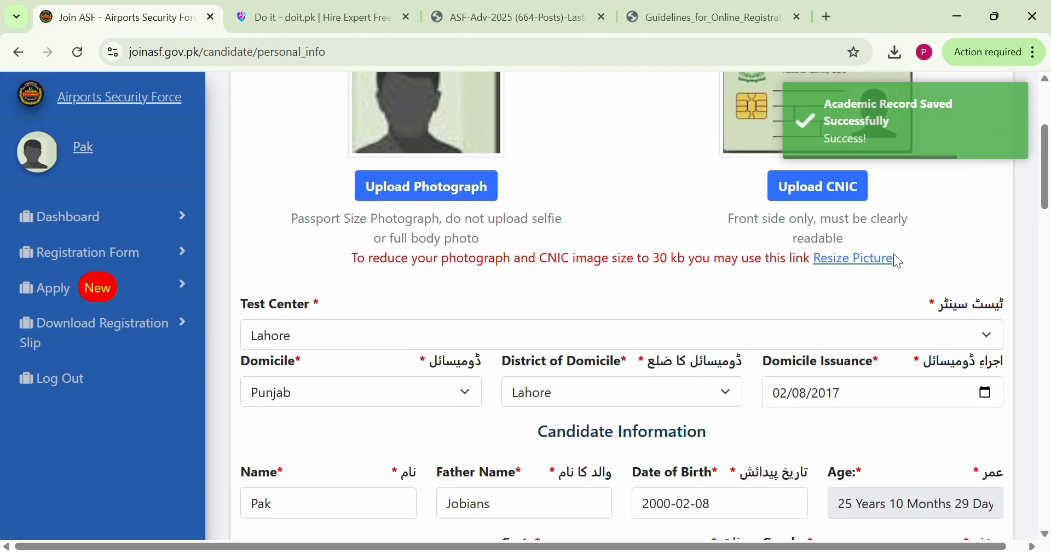
pyautogui.scroll(-3, 898, 261)
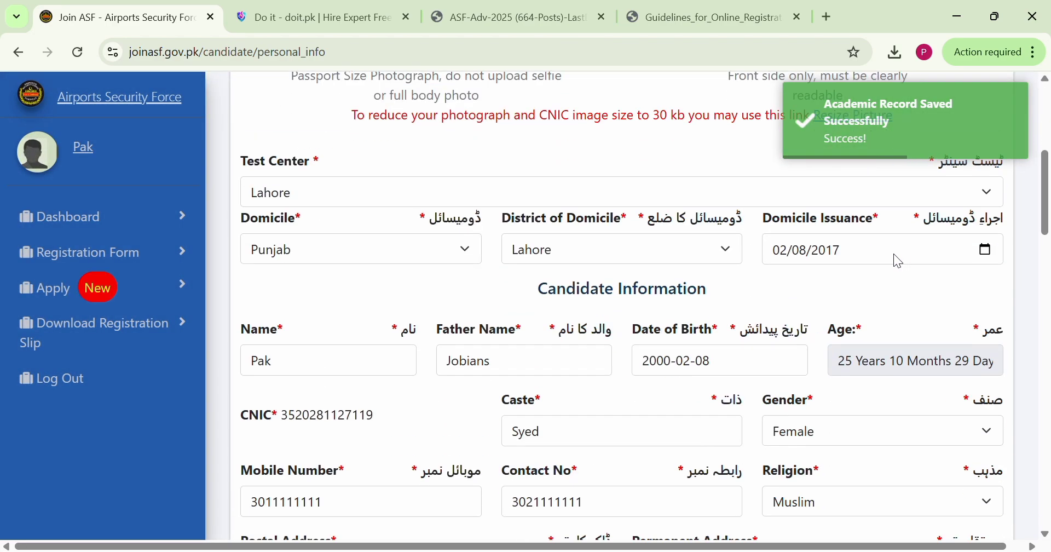
pyautogui.scroll(-9, 894, 254)
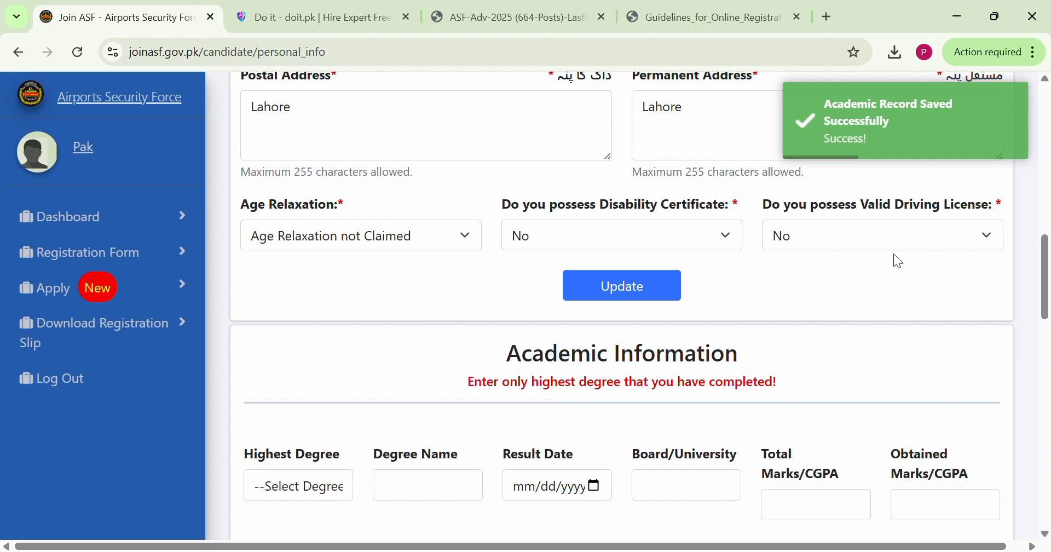
pyautogui.scroll(-5, 898, 261)
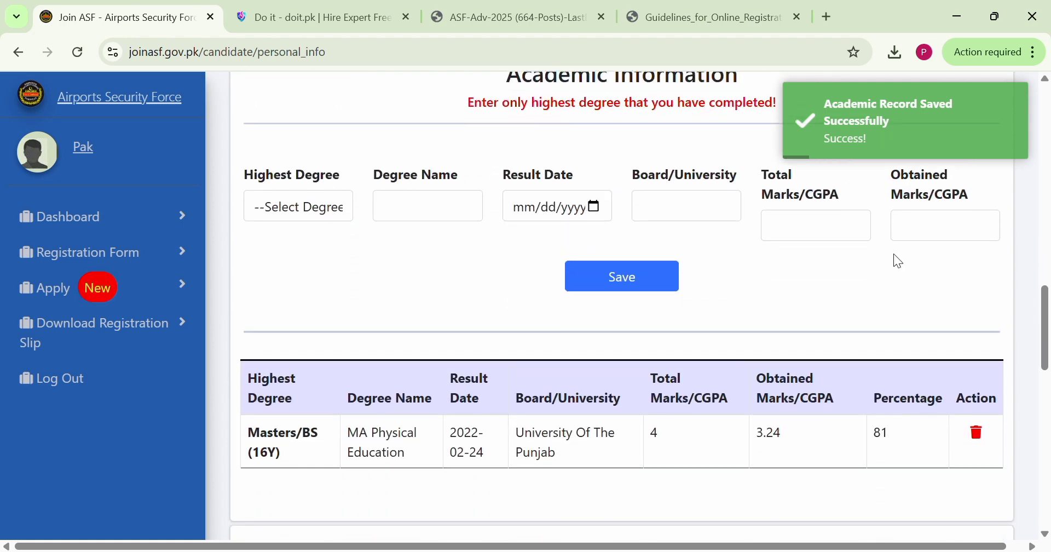
pyautogui.scroll(-2, 899, 260)
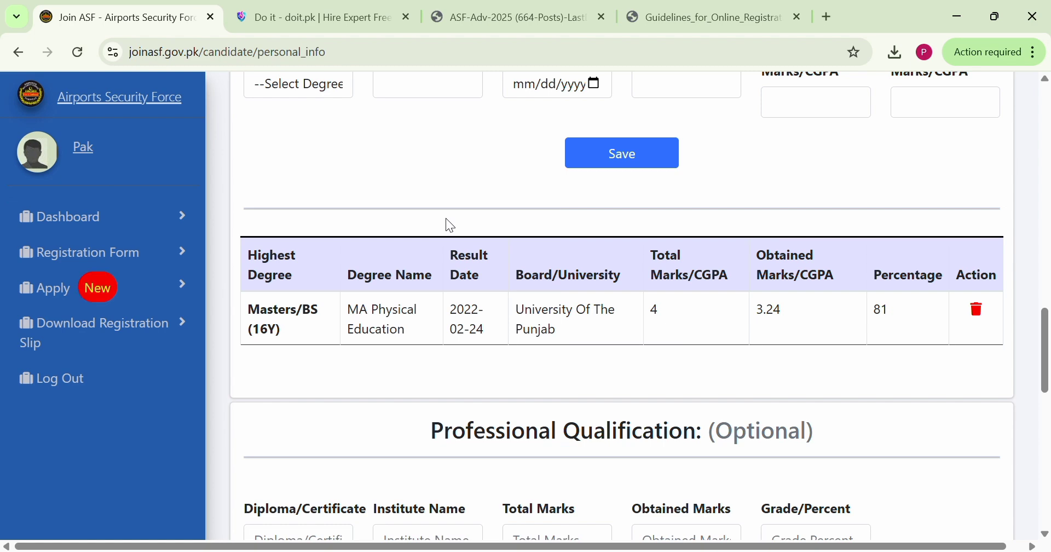
pyautogui.scroll(2, 446, 220)
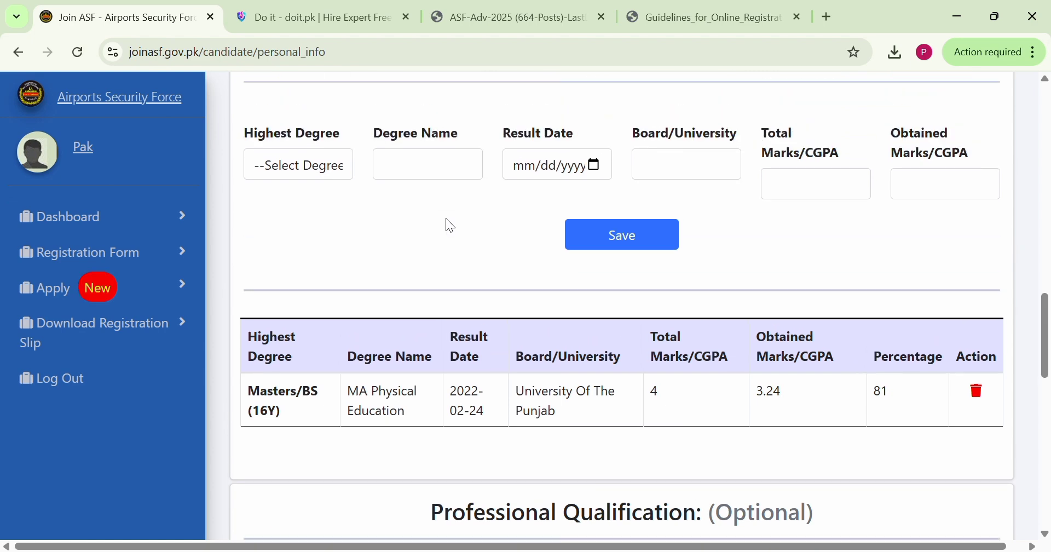
pyautogui.scroll(5, 445, 219)
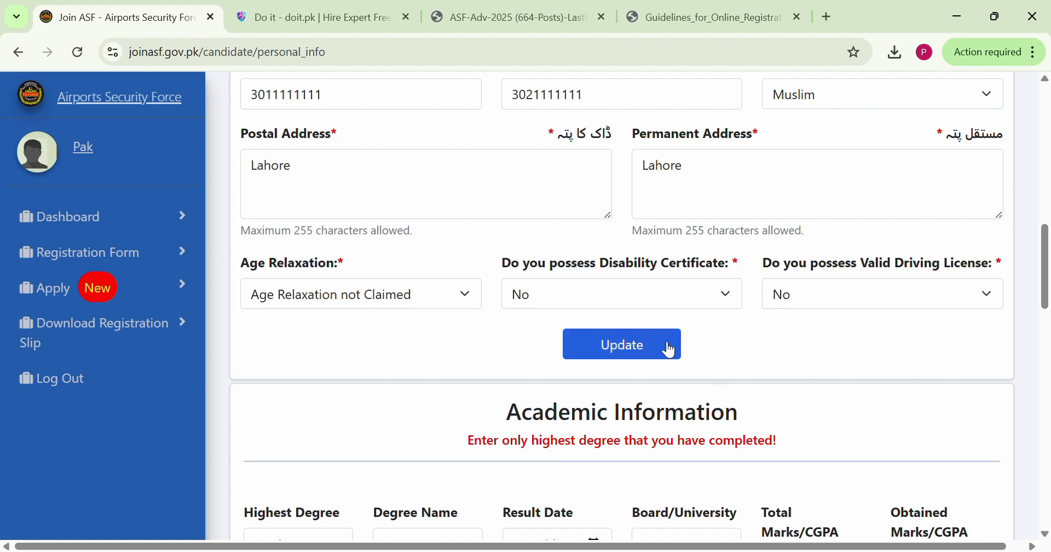
pyautogui.scroll(-5, 675, 345)
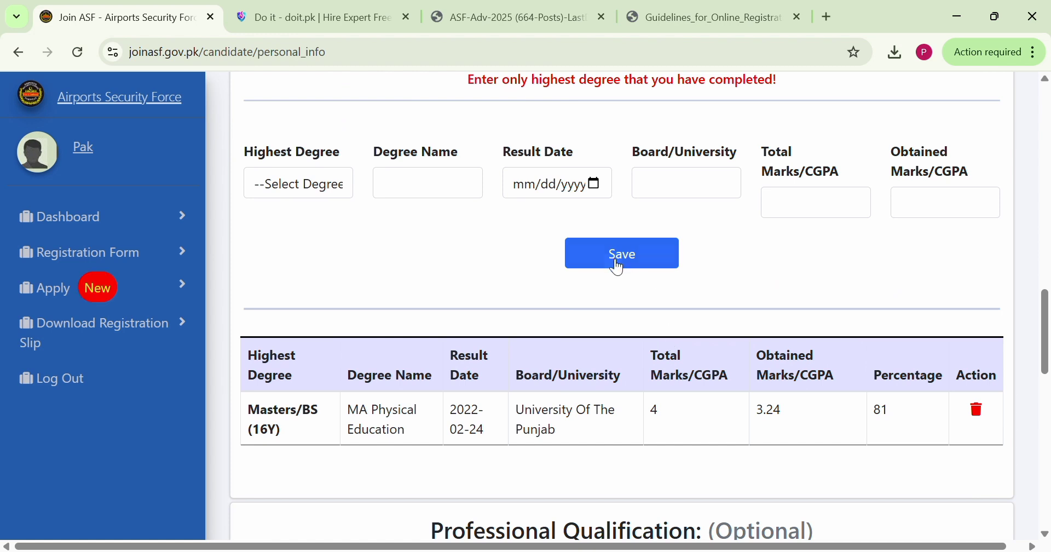
pyautogui.moveTo(229, 367); pyautogui.dragTo(830, 458)
pyautogui.click(825, 451)
pyautogui.scroll(1, 826, 452)
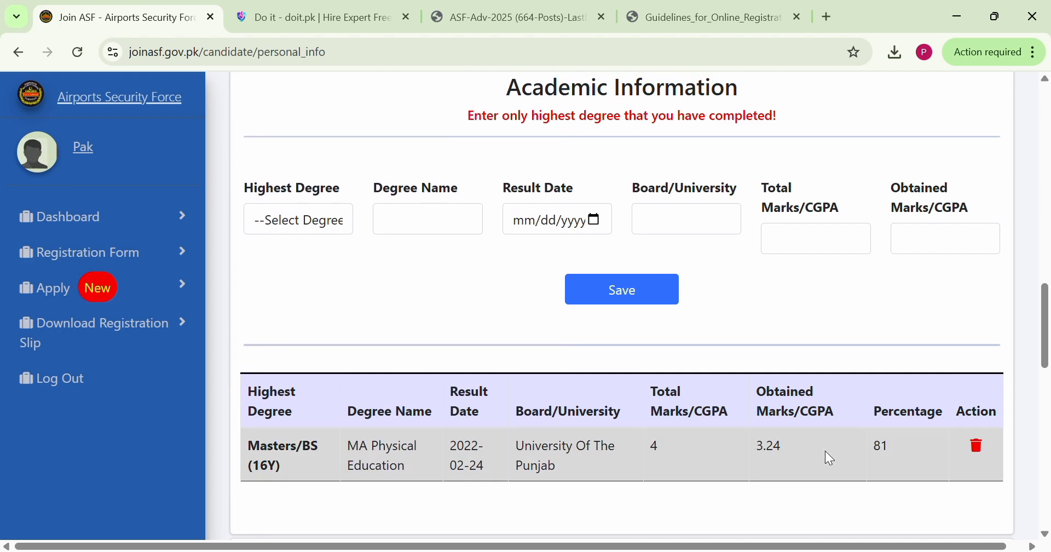
# Examine the optional Professional Qualification section and its diploma, institute, marks and grade fields
pyautogui.scroll(-4, 826, 451)
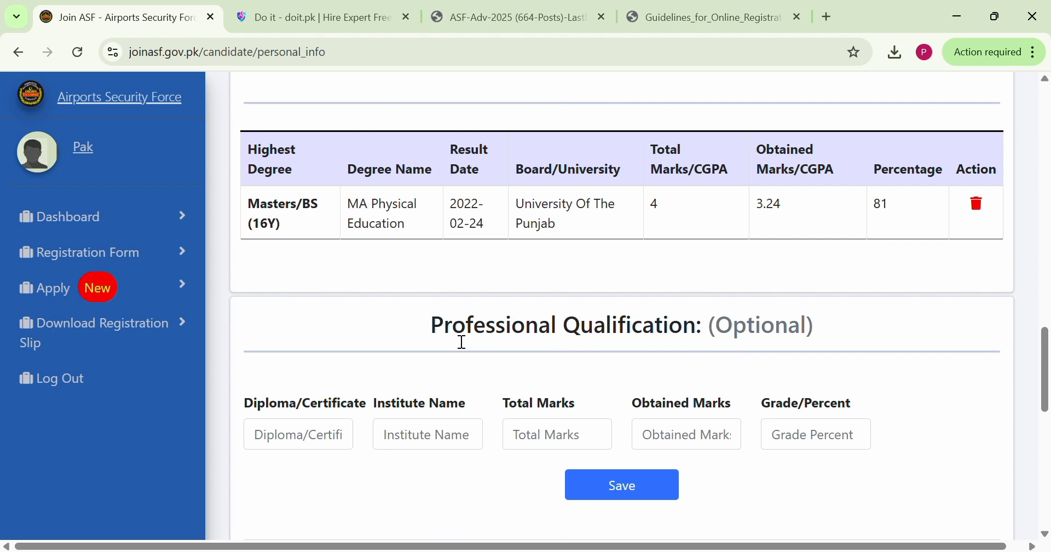
pyautogui.moveTo(455, 338); pyautogui.dragTo(816, 331)
pyautogui.click(816, 330)
pyautogui.scroll(-3, 818, 332)
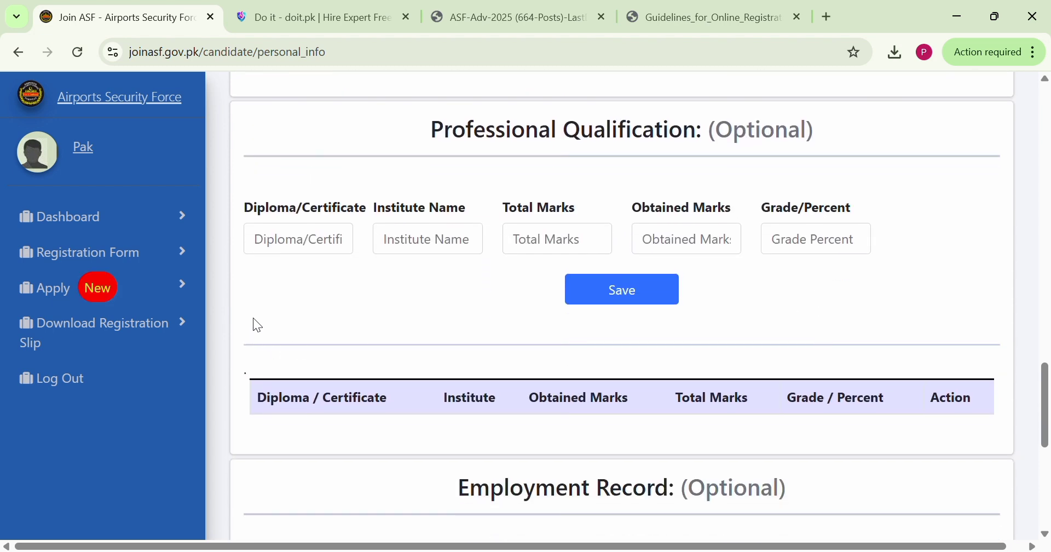
pyautogui.click(304, 239)
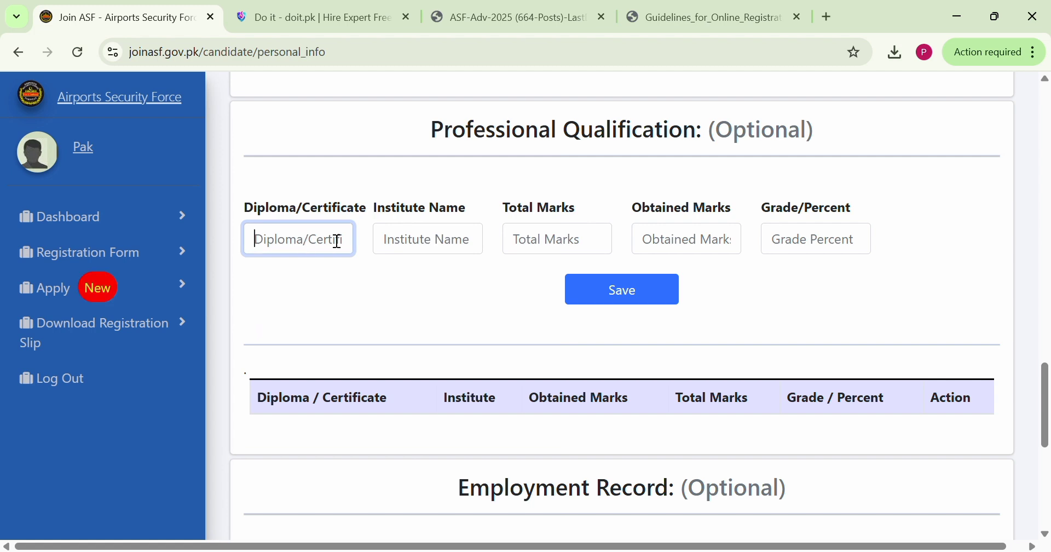
pyautogui.click(362, 227)
pyautogui.click(393, 242)
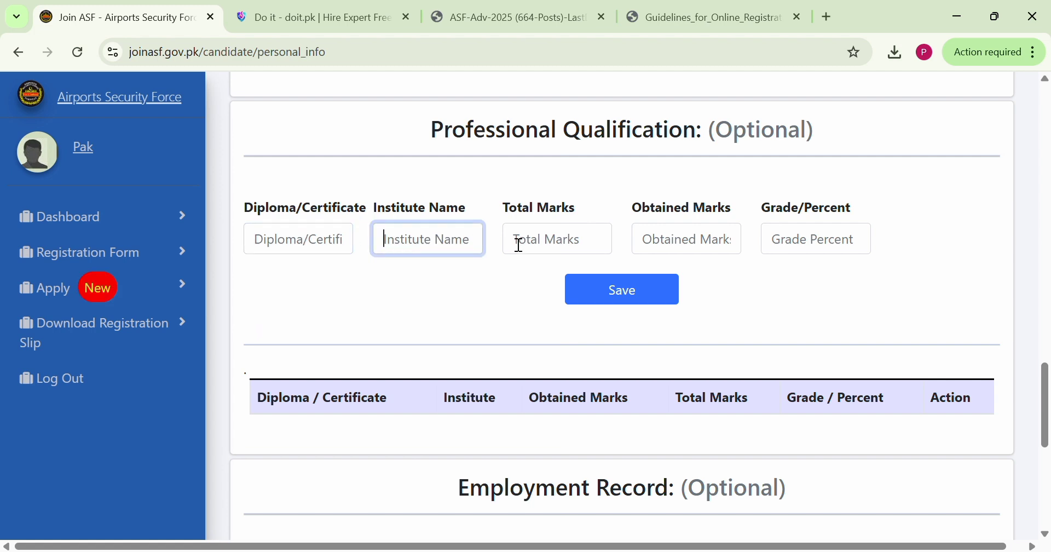
pyautogui.click(520, 244)
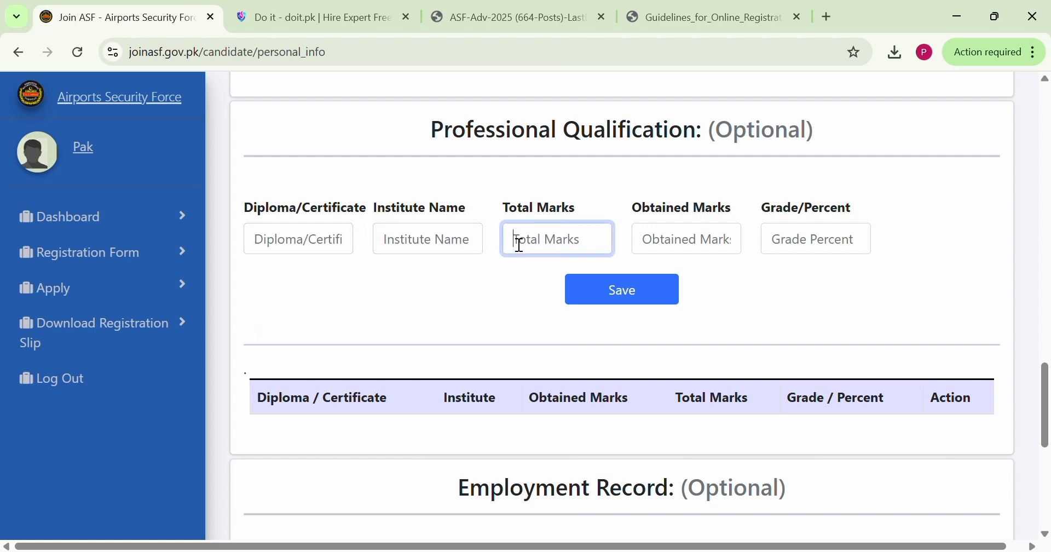
pyautogui.click(845, 248)
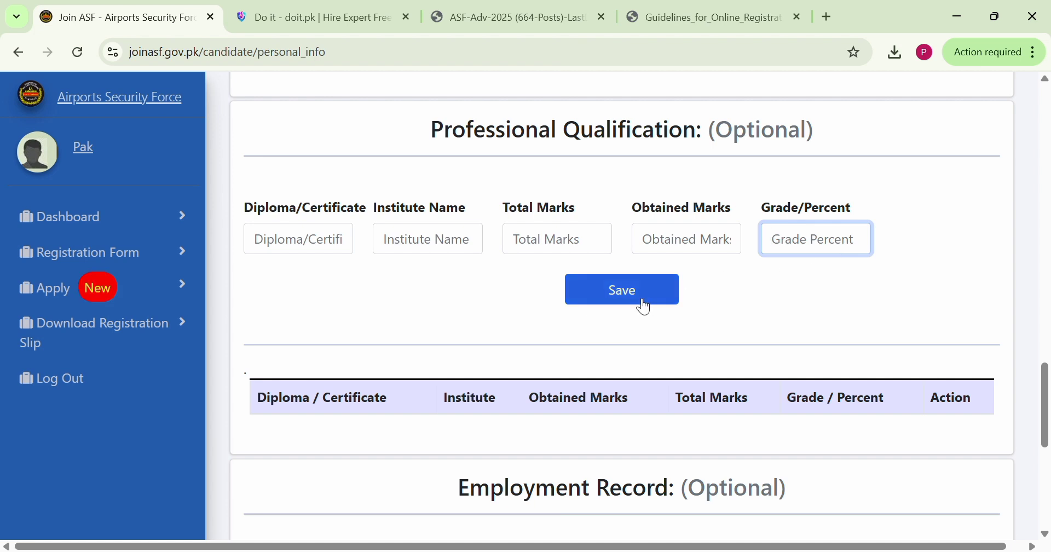
pyautogui.scroll(-1, 695, 361)
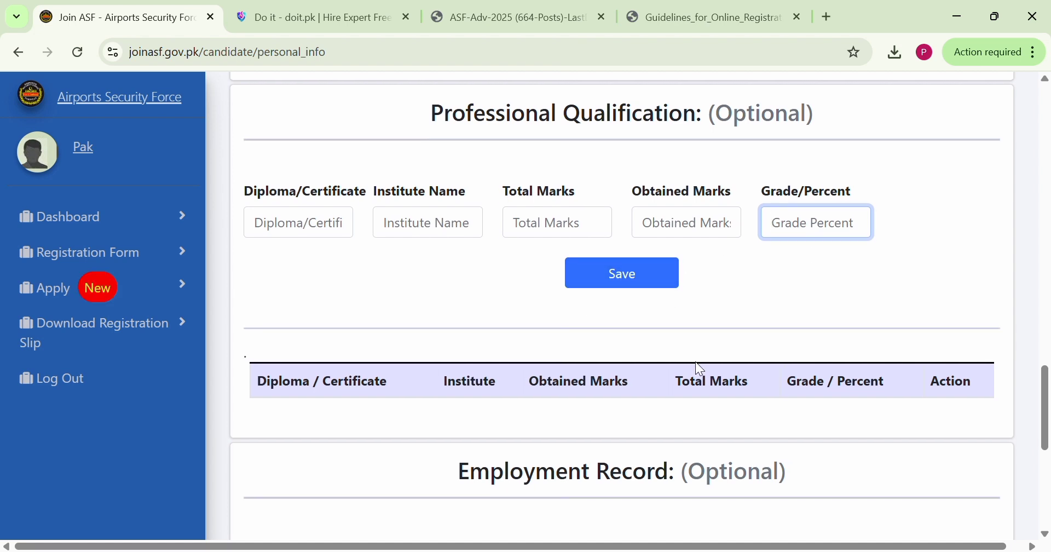
pyautogui.scroll(-1, 695, 361)
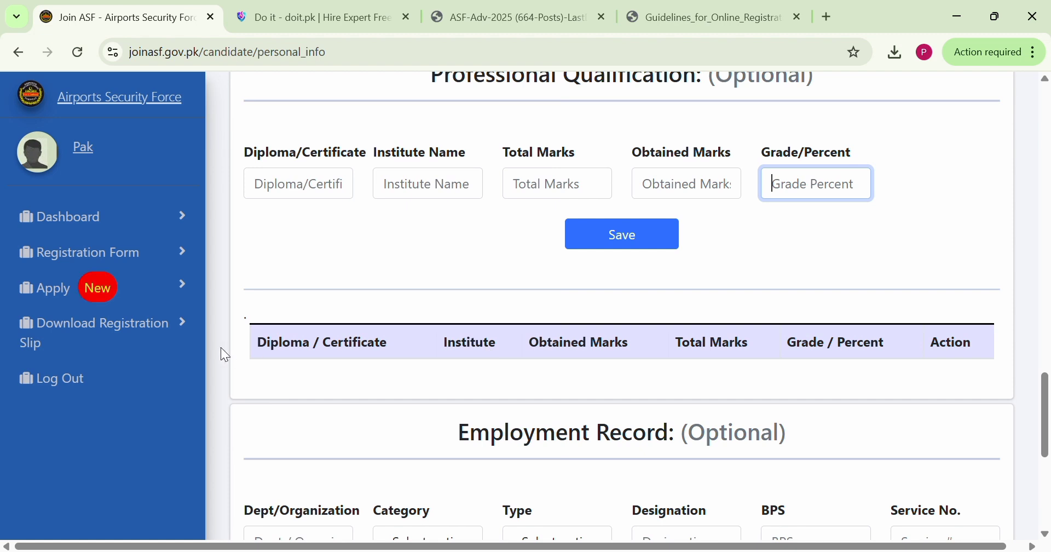
pyautogui.moveTo(223, 353); pyautogui.dragTo(634, 348)
pyautogui.click(634, 348)
# Examine the optional Employment Record section, including its organization, category, designation, BPS, service number and date fields
pyautogui.scroll(-4, 633, 348)
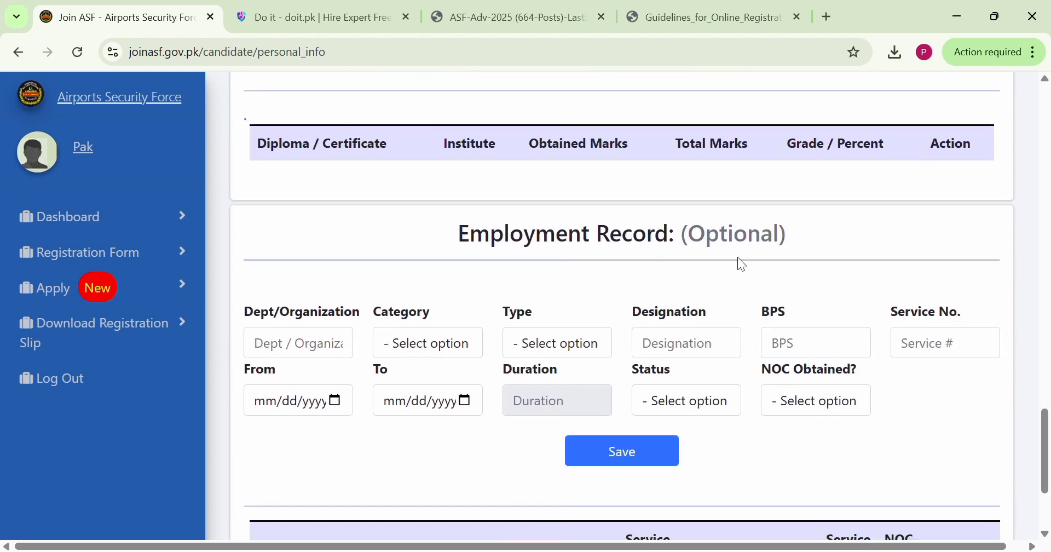
pyautogui.moveTo(827, 213); pyautogui.dragTo(437, 242)
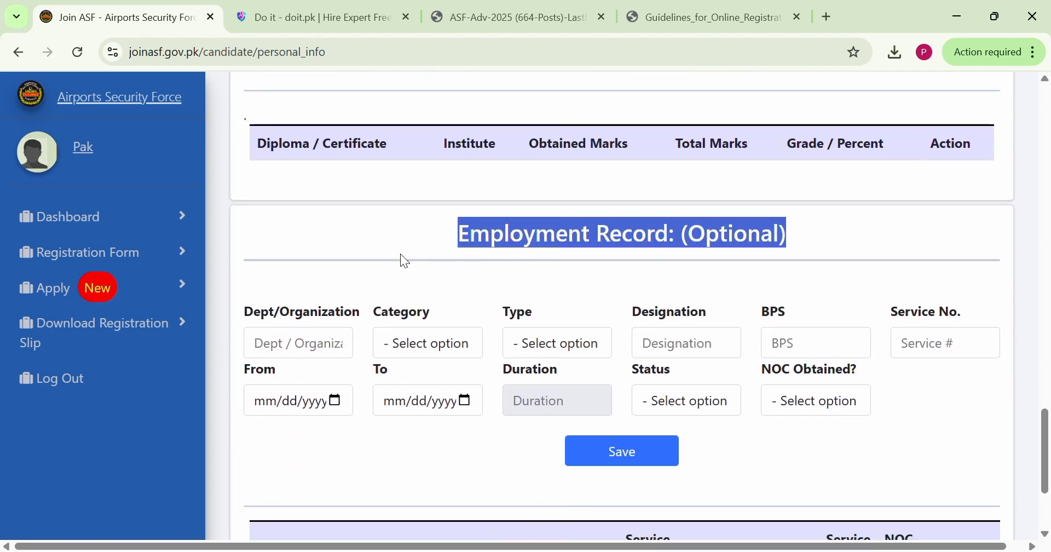
pyautogui.moveTo(268, 313); pyautogui.dragTo(341, 302)
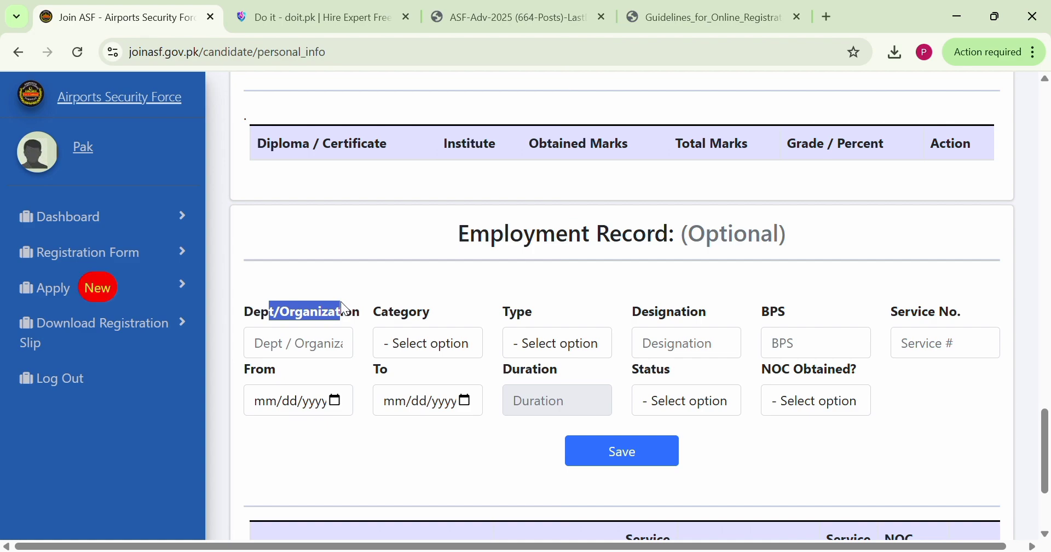
pyautogui.click(341, 303)
pyautogui.scroll(6, 340, 303)
pyautogui.scroll(-9, 341, 302)
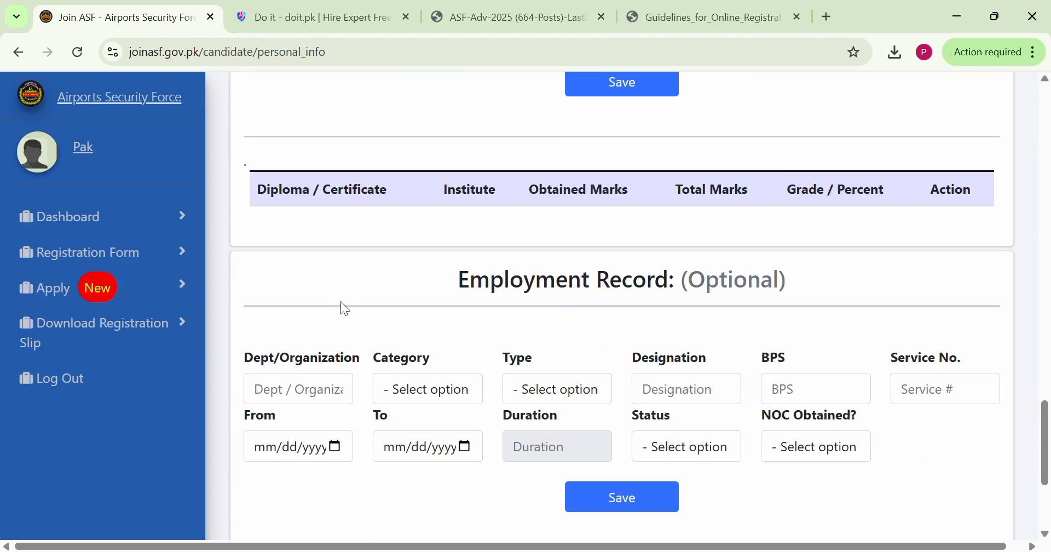
pyautogui.scroll(2, 345, 310)
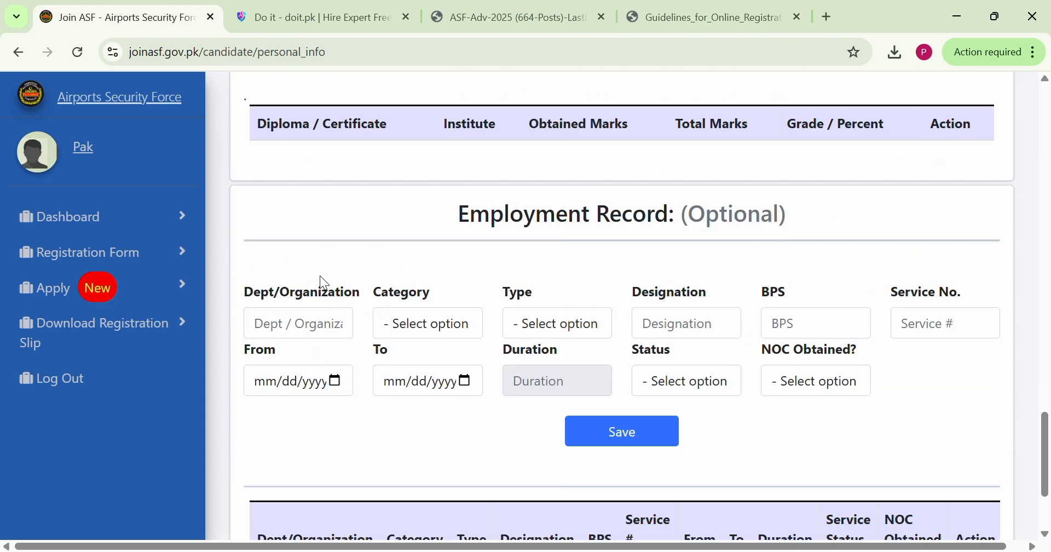
pyautogui.moveTo(289, 298); pyautogui.dragTo(357, 295)
pyautogui.moveTo(789, 290); pyautogui.dragTo(749, 298)
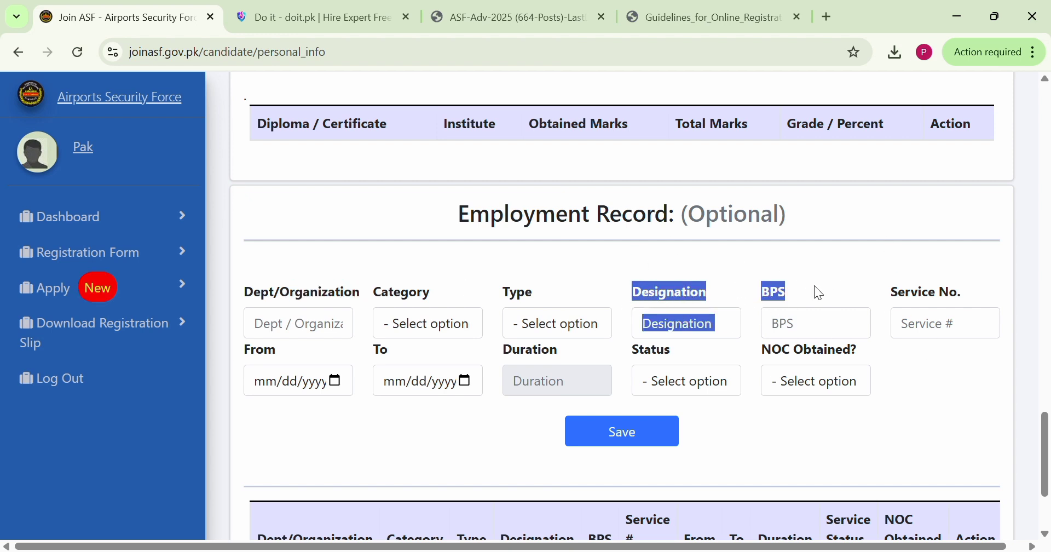
pyautogui.moveTo(1003, 296); pyautogui.dragTo(888, 280)
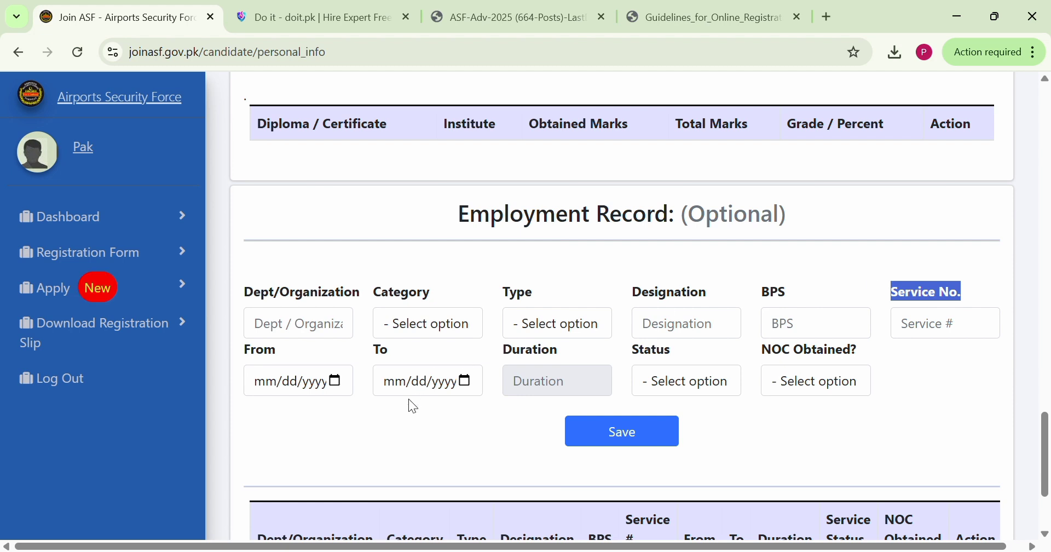
pyautogui.click(441, 445)
pyautogui.scroll(-2, 442, 446)
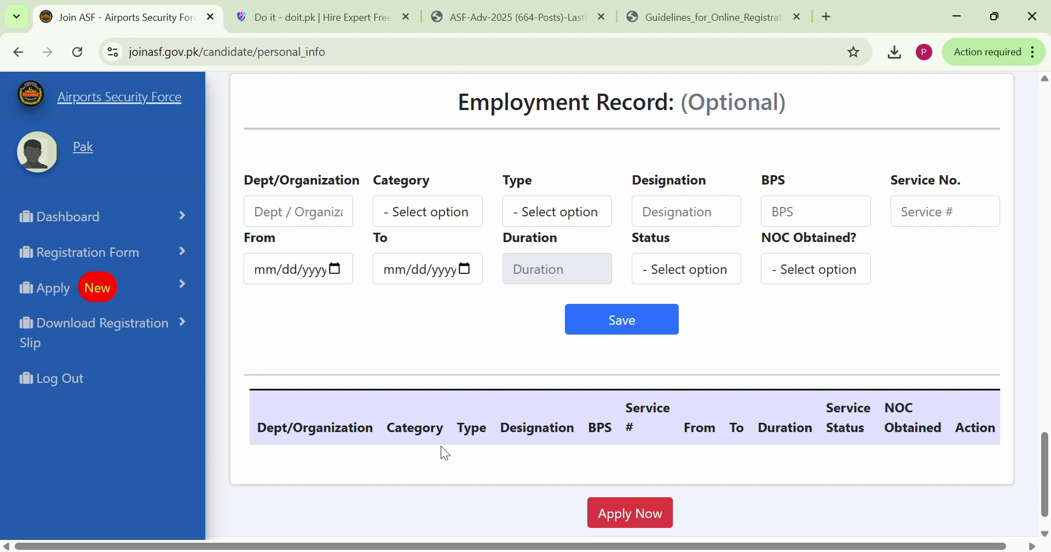
pyautogui.scroll(2, 442, 447)
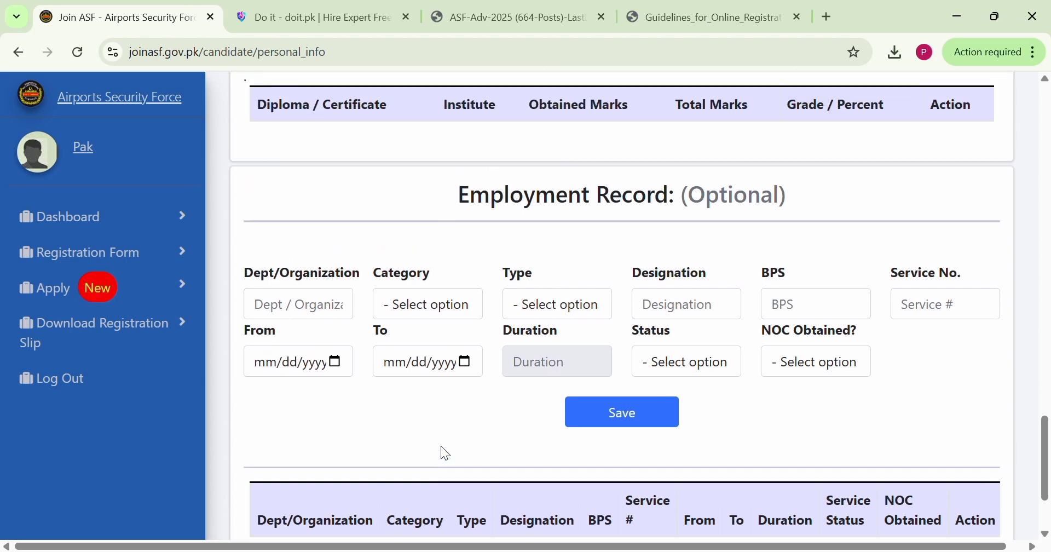
pyautogui.scroll(-3, 441, 446)
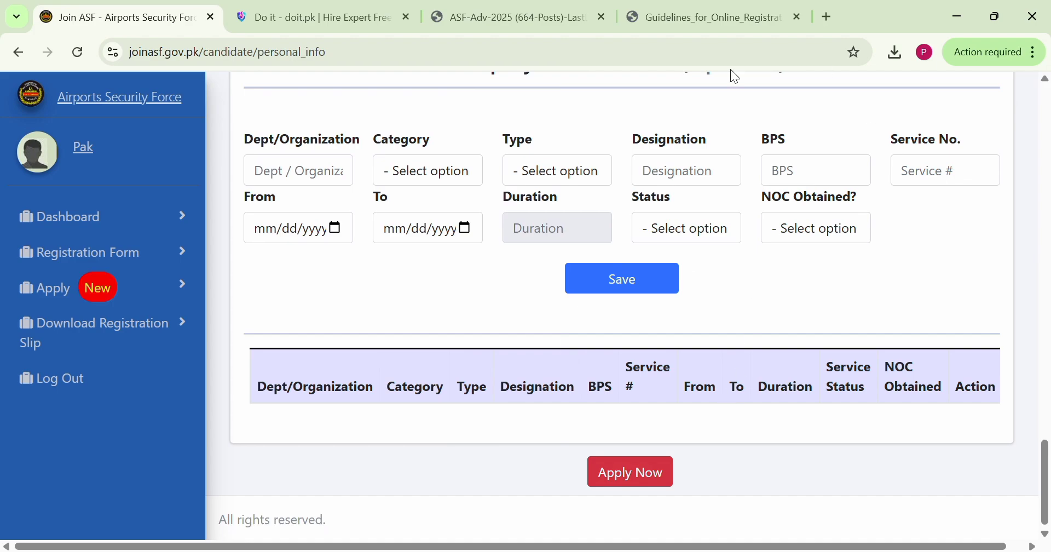
# Check the completed registration form once more and open the Apply For Post page
pyautogui.scroll(20, 625, 398)
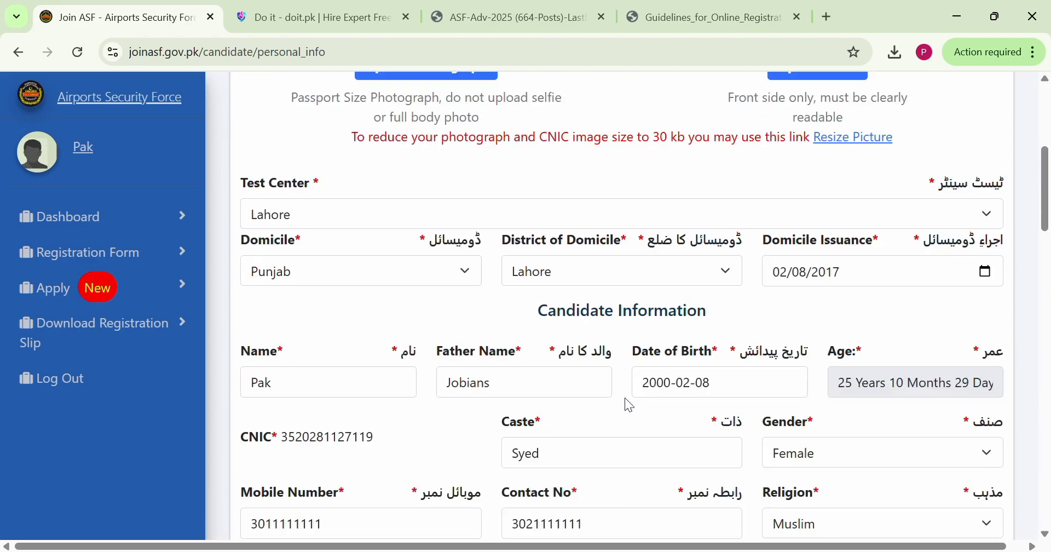
pyautogui.scroll(3, 625, 399)
pyautogui.scroll(-20, 625, 398)
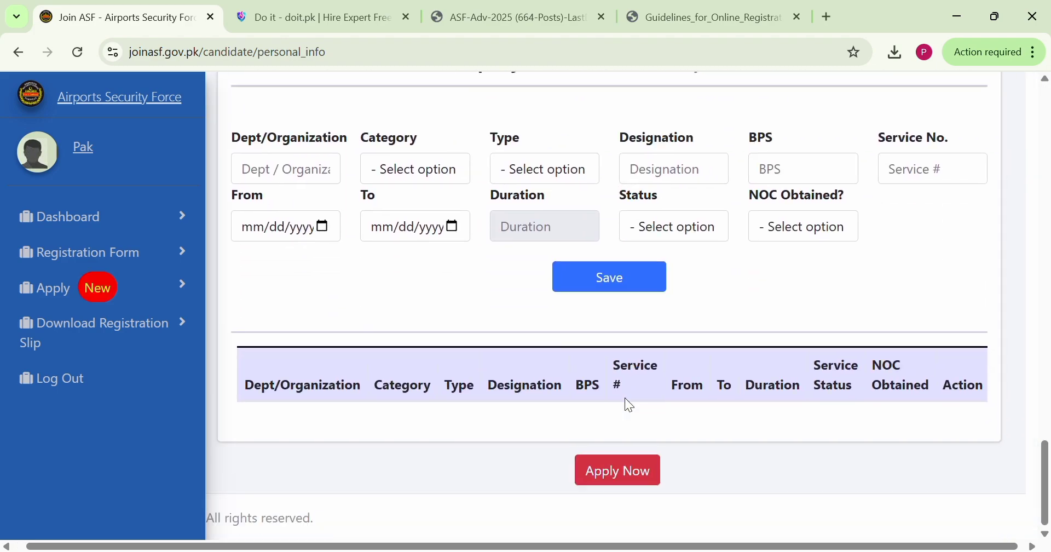
pyautogui.hscroll(-1, 625, 397)
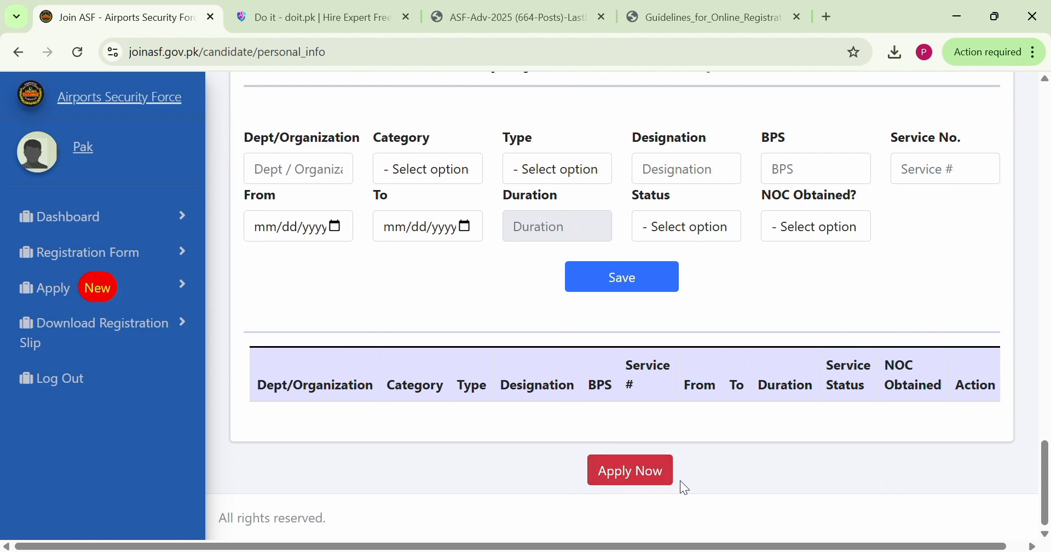
pyautogui.click(40, 301)
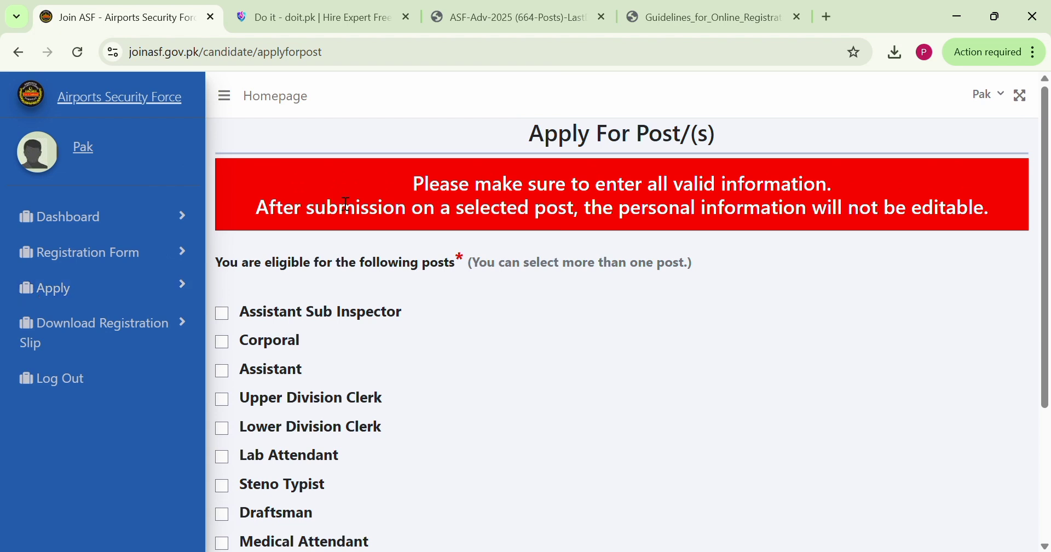
# Select the Assistant Sub Inspector, Corporal, Assistant, Upper Division Clerk and Lower Division Clerk posts in the eligible posts list
pyautogui.scroll(-1, 523, 323)
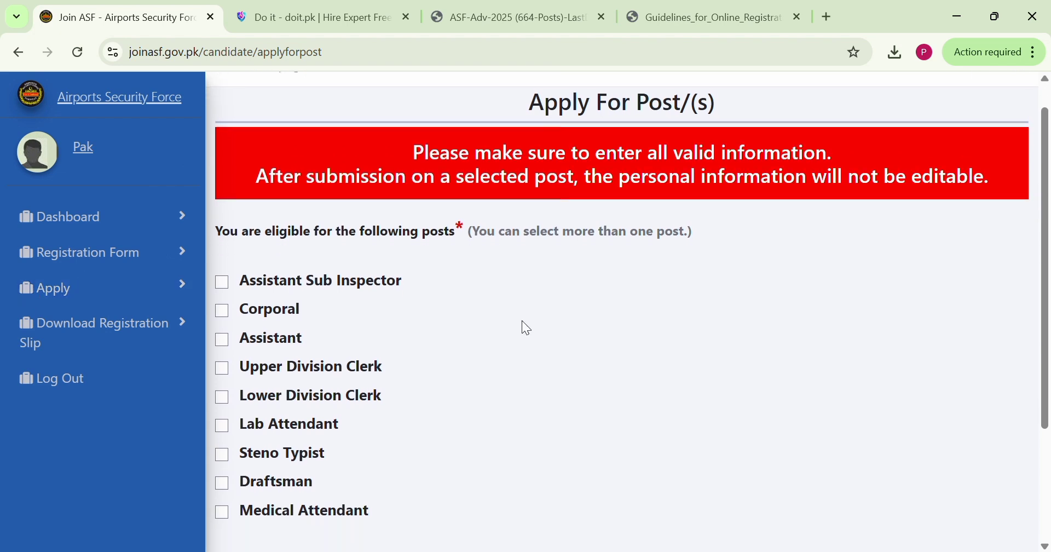
pyautogui.scroll(-2, 521, 320)
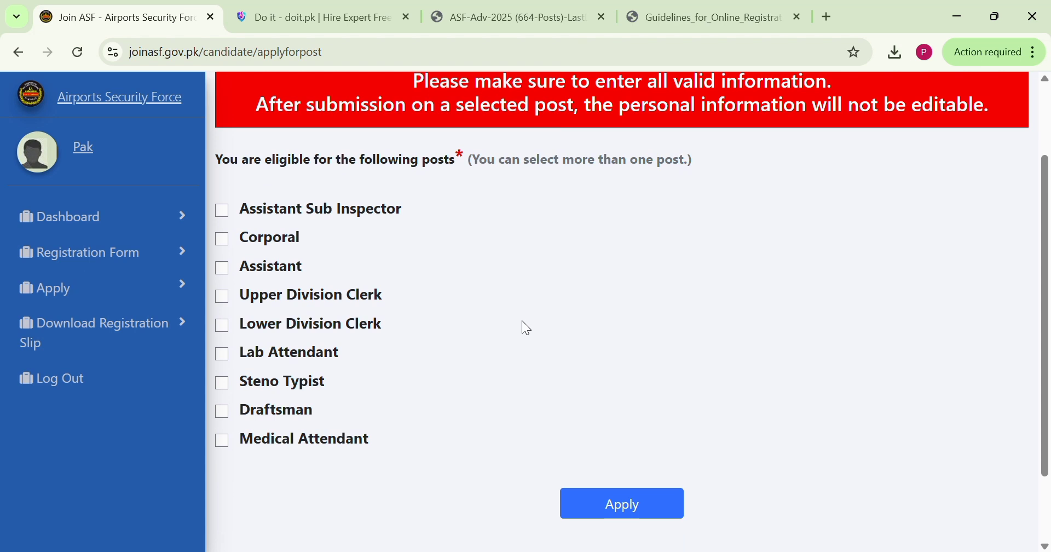
pyautogui.click(223, 210)
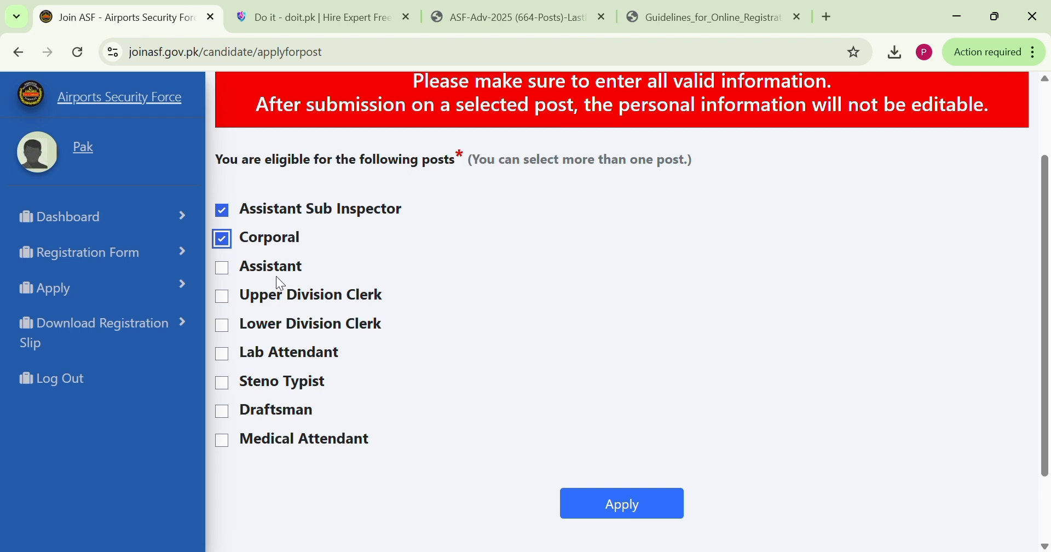
pyautogui.click(222, 269)
pyautogui.click(218, 297)
pyautogui.click(219, 326)
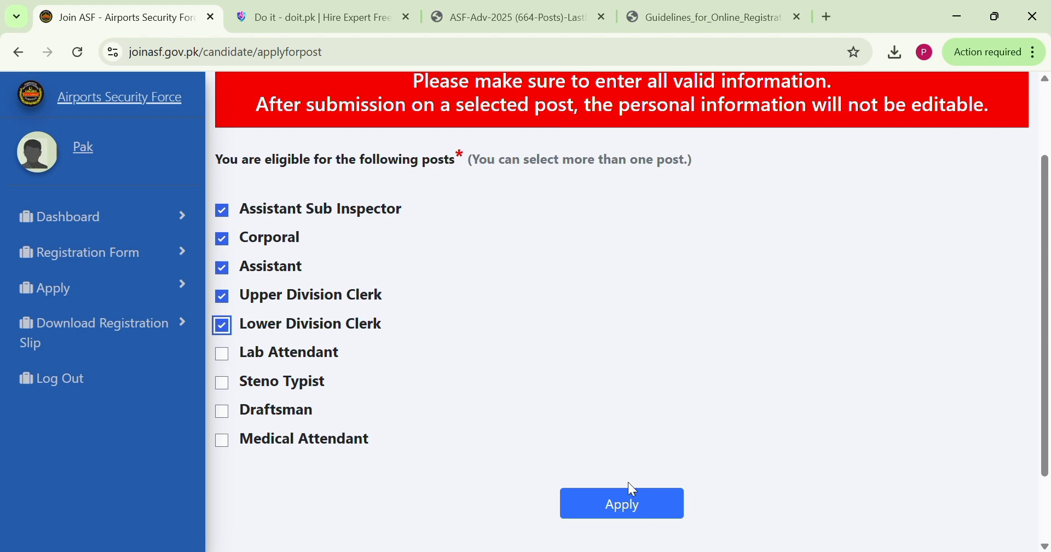
# Open the application preview for the selected posts, review the candidate information and affirmation certificate, and close it without applying
pyautogui.click(628, 501)
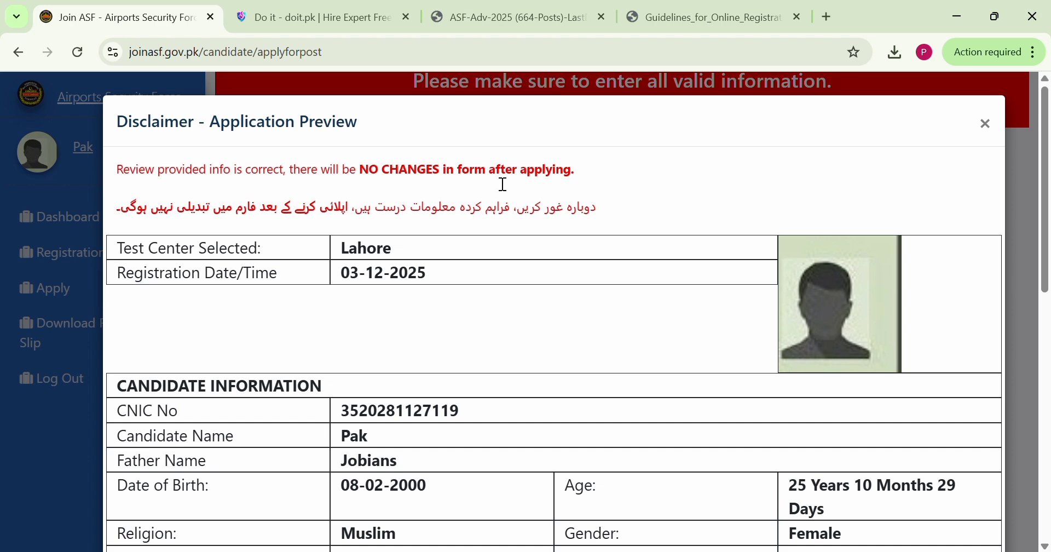
pyautogui.scroll(-10, 549, 344)
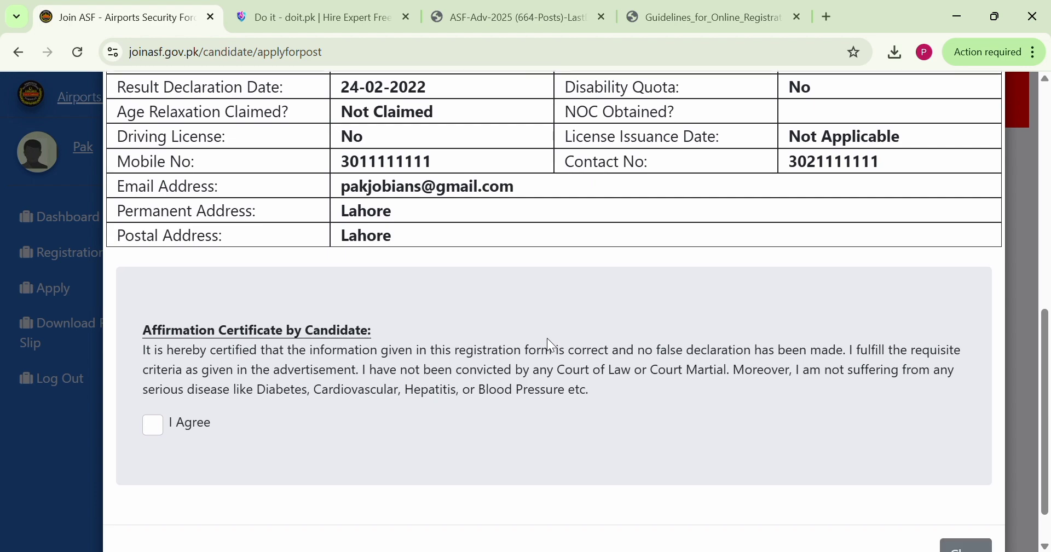
pyautogui.scroll(10, 547, 344)
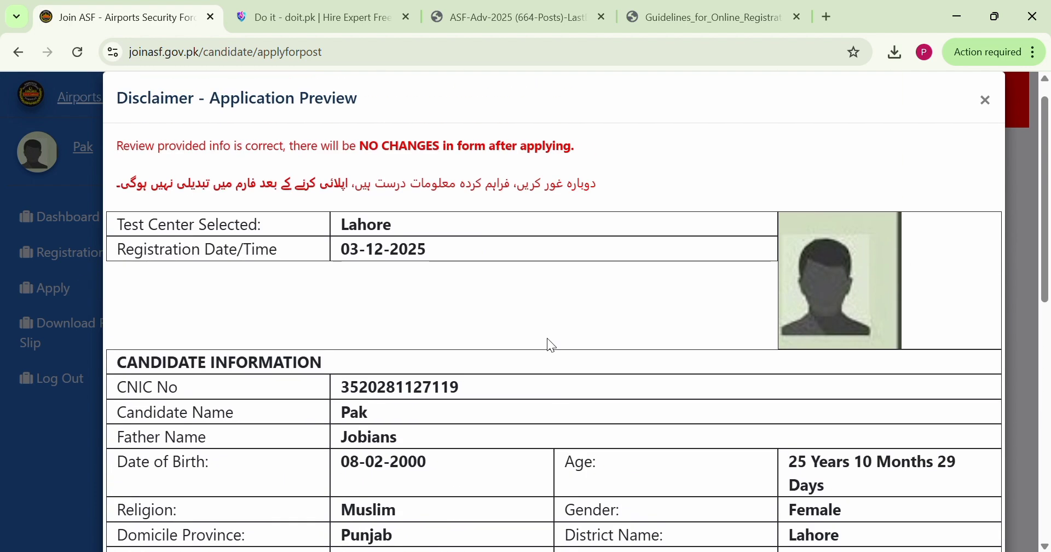
pyautogui.scroll(-3, 549, 345)
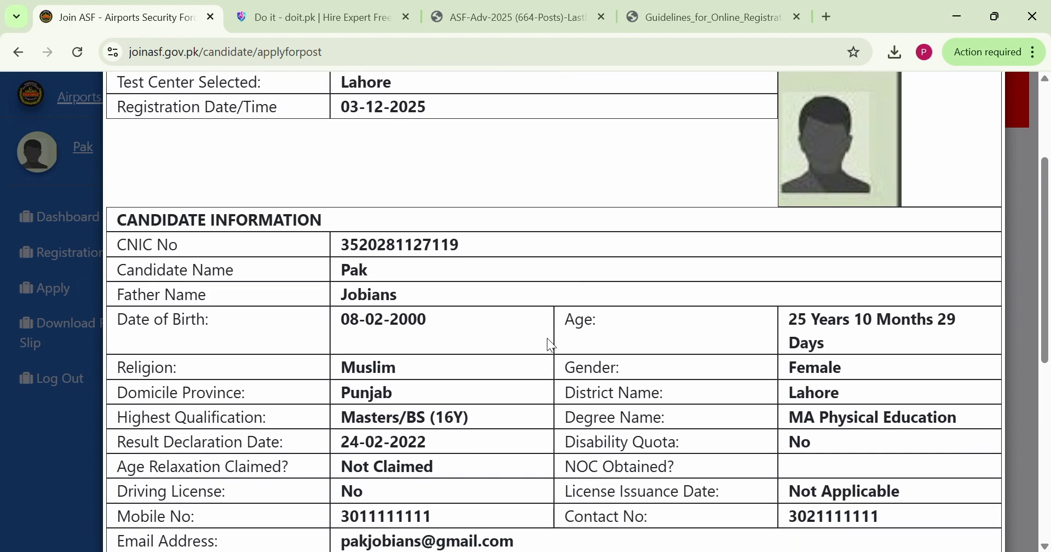
pyautogui.scroll(3, 551, 345)
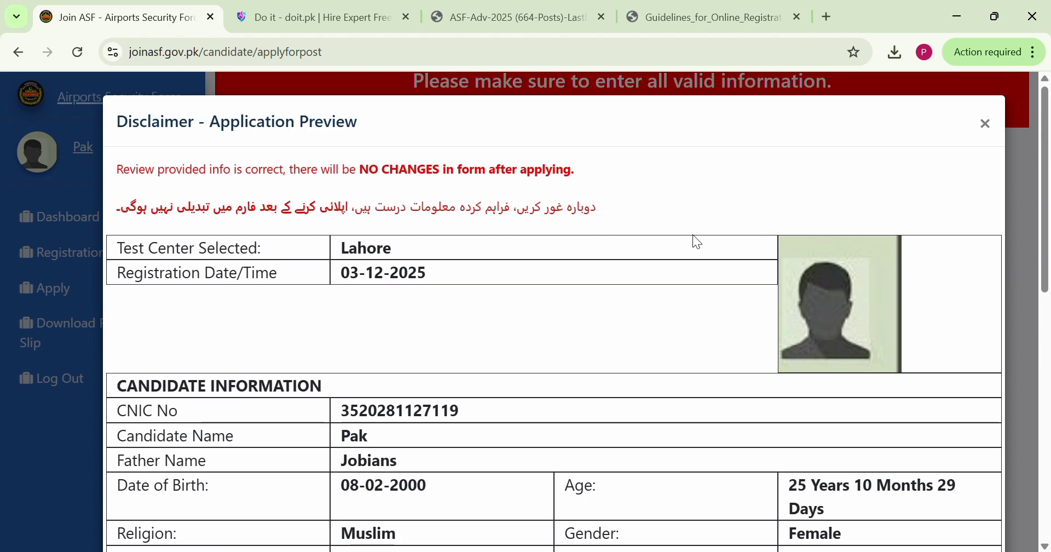
pyautogui.click(989, 131)
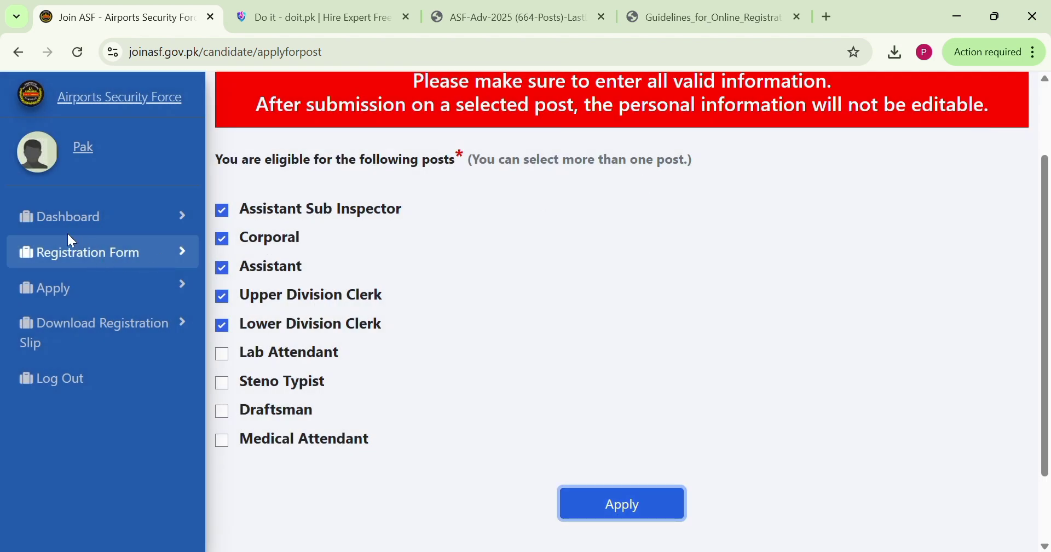
# Return to the registration form, replace the permanent address with a different city and update the personal information
pyautogui.click(85, 257)
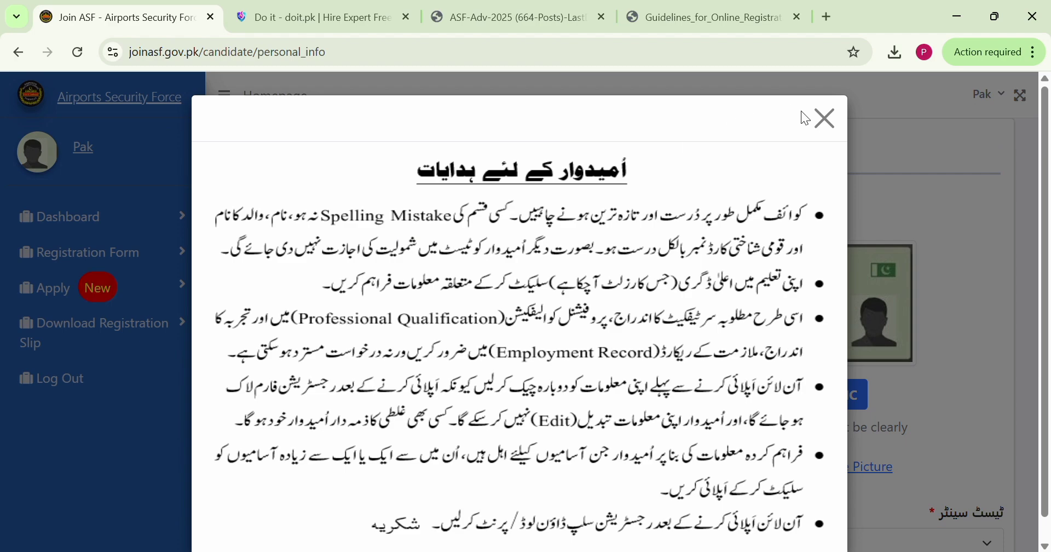
pyautogui.click(820, 118)
pyautogui.scroll(-13, 590, 321)
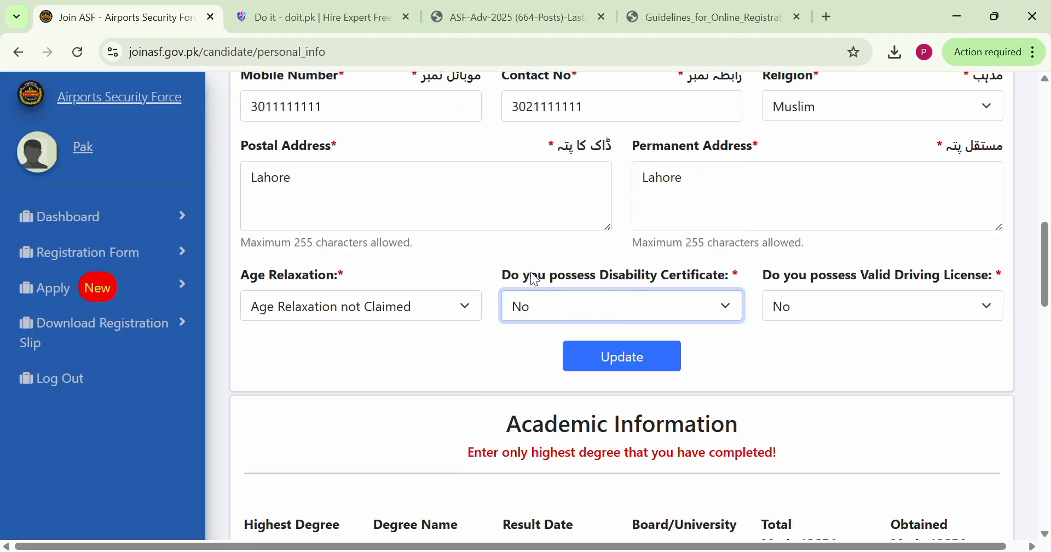
pyautogui.scroll(2, 464, 338)
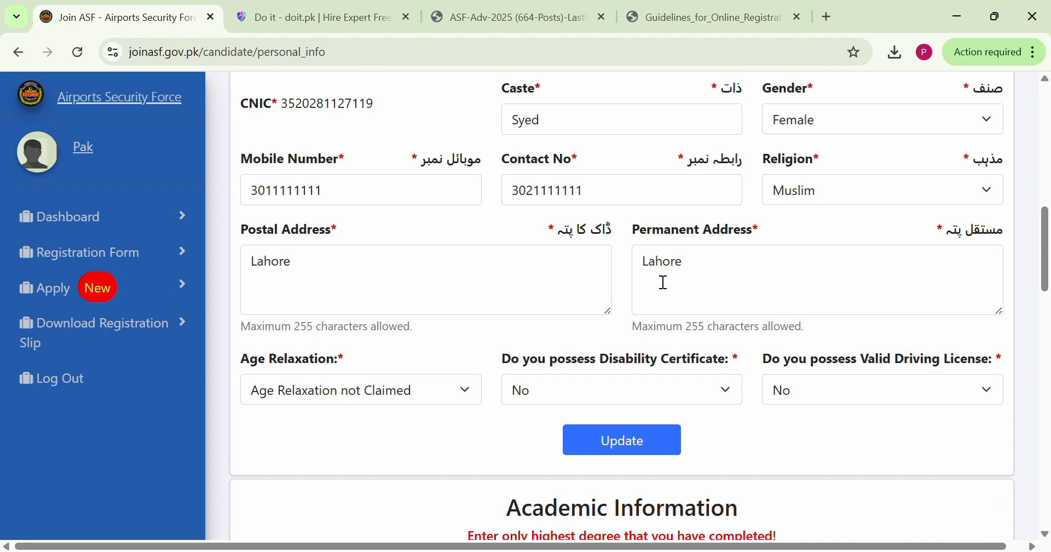
pyautogui.click(711, 272)
pyautogui.moveTo(711, 272); pyautogui.dragTo(610, 268)
pyautogui.press('BackSpace')
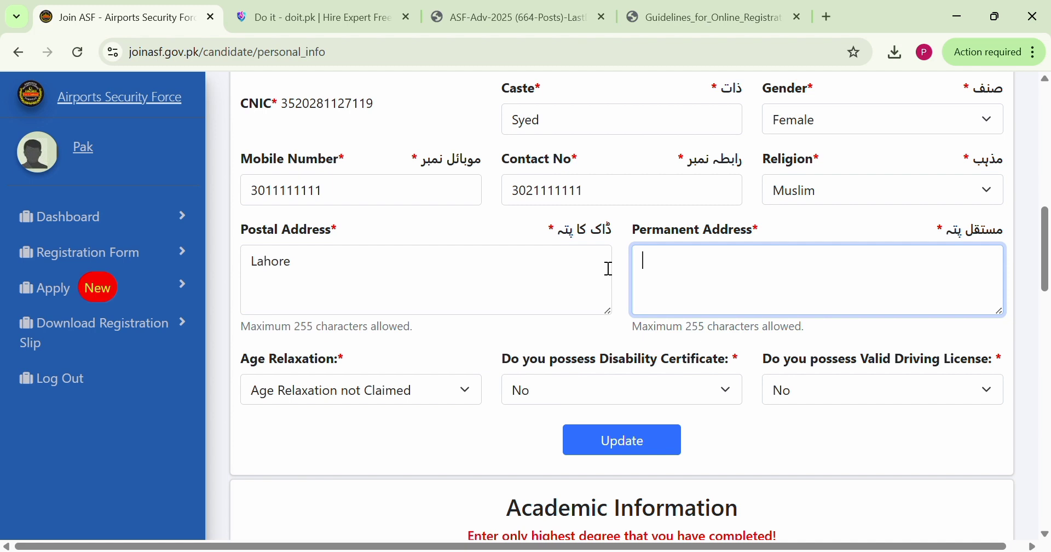
pyautogui.write('l')
pyautogui.write('arachi')
pyautogui.click(649, 446)
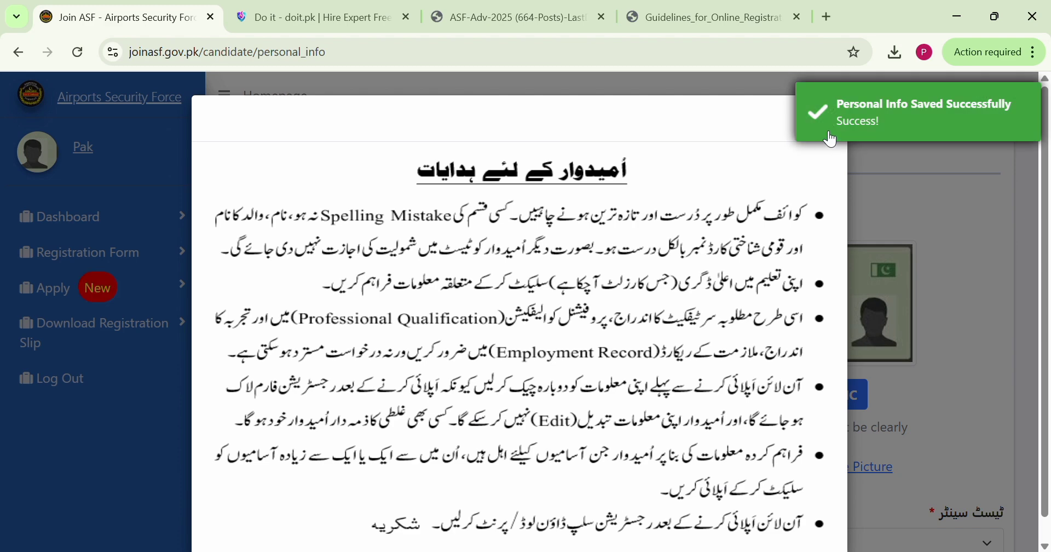
# Dismiss the candidate instructions, restore the original city as the permanent address and update the personal information again
pyautogui.scroll(-1, 919, 324)
pyautogui.click(825, 95)
pyautogui.scroll(-5, 901, 386)
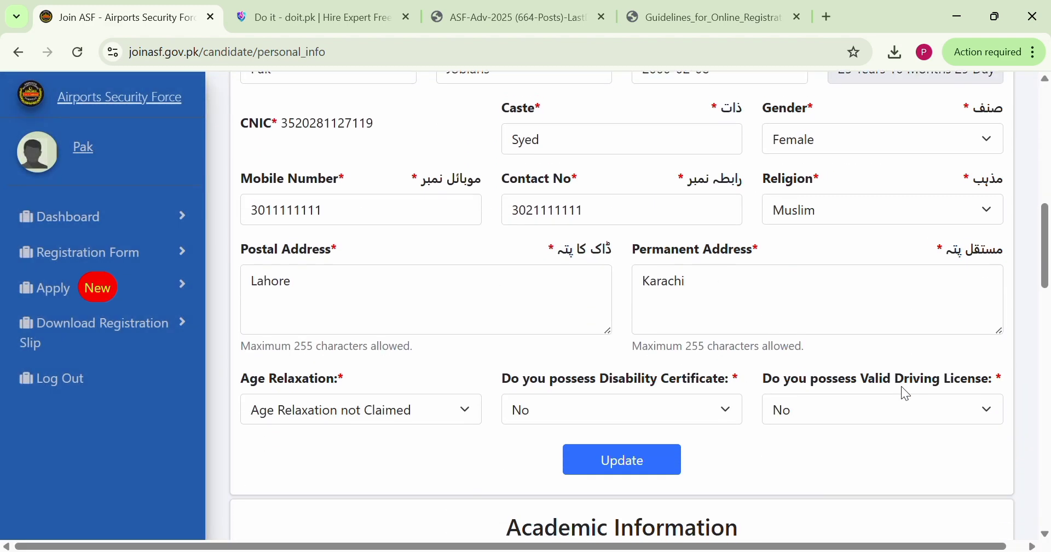
pyautogui.scroll(1, 901, 385)
pyautogui.click(721, 325)
pyautogui.moveTo(720, 324); pyautogui.dragTo(633, 317)
pyautogui.press('BackSpace')
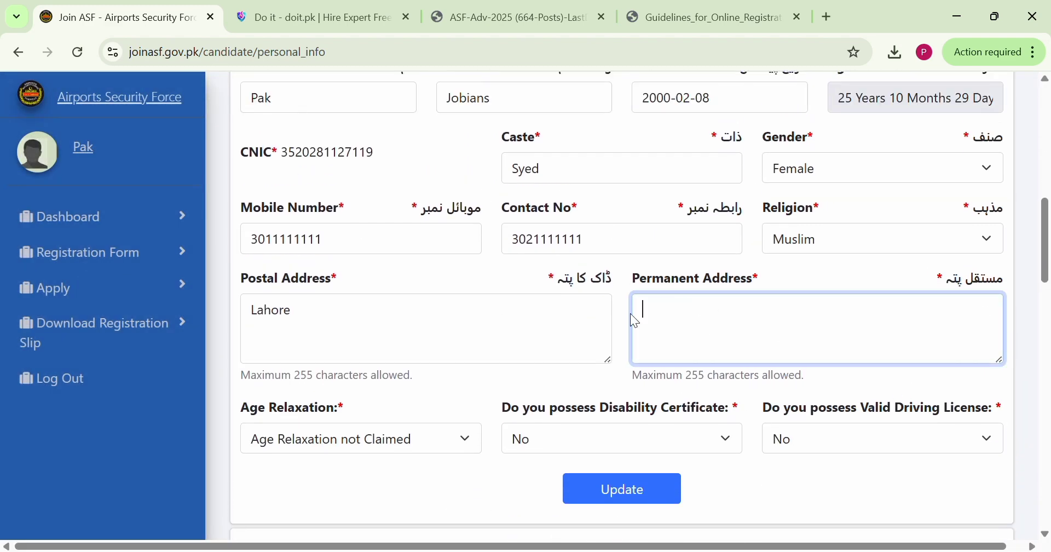
pyautogui.write('Lahore')
pyautogui.scroll(-1, 630, 314)
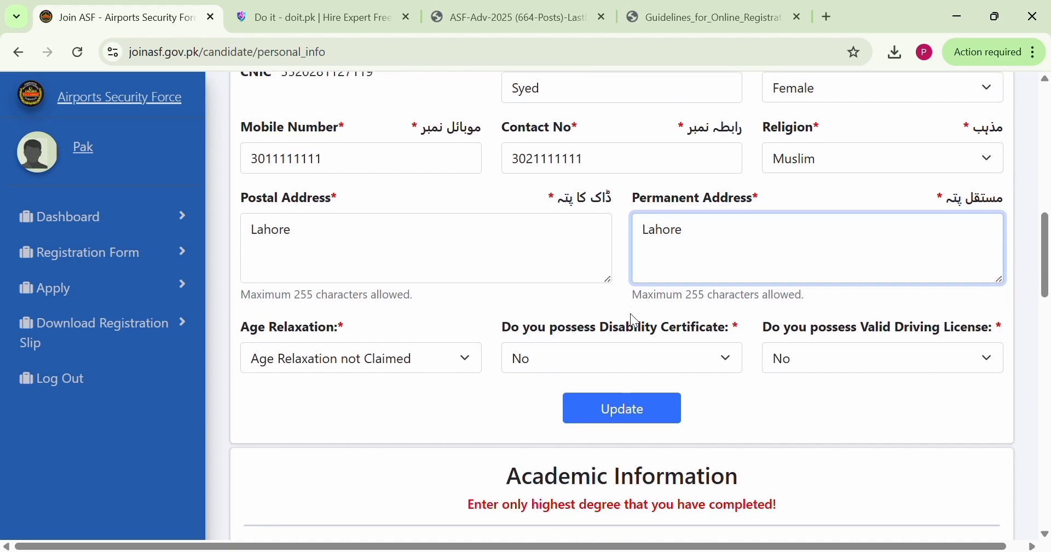
pyautogui.scroll(-3, 630, 315)
pyautogui.scroll(-1, 635, 320)
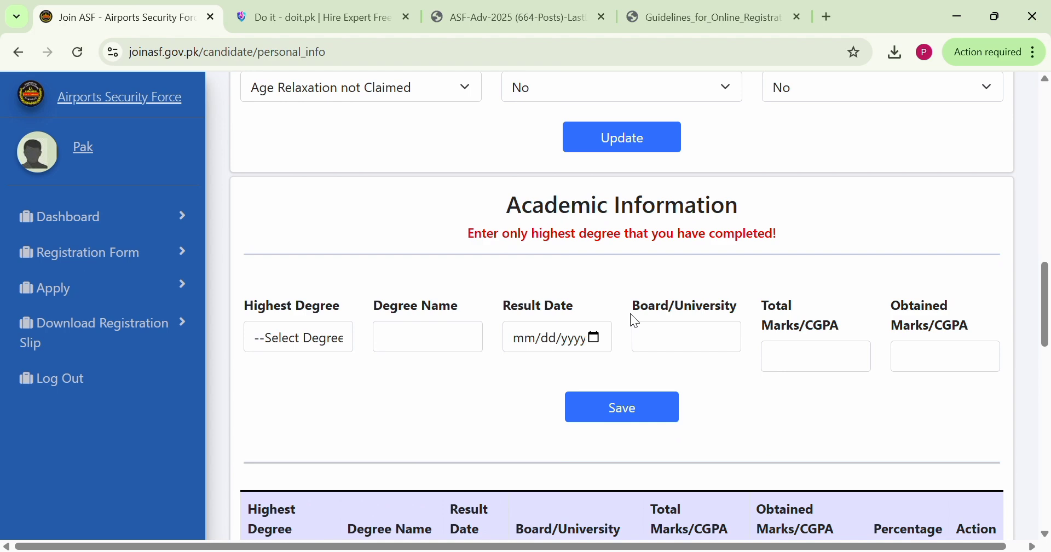
pyautogui.scroll(2, 634, 320)
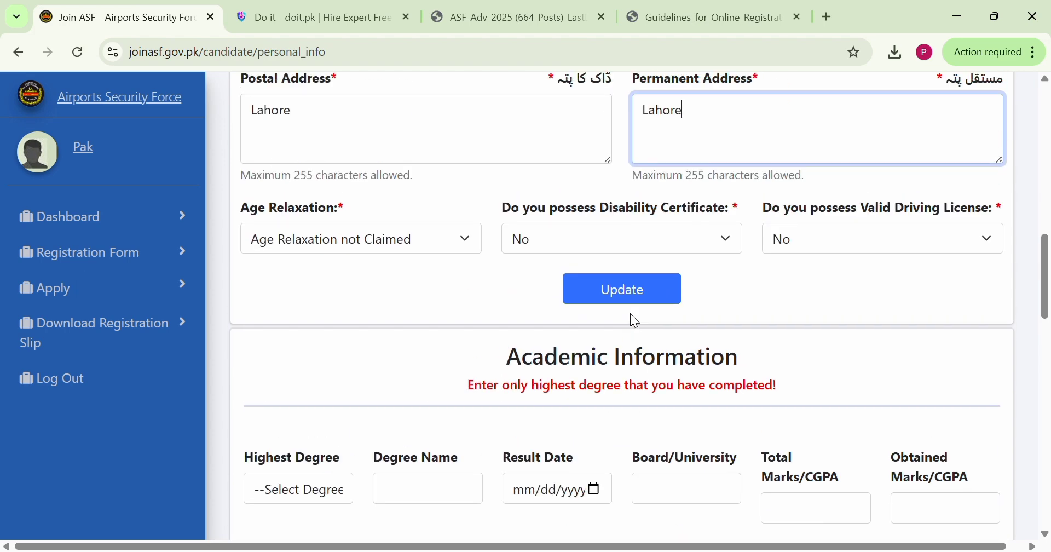
pyautogui.click(627, 305)
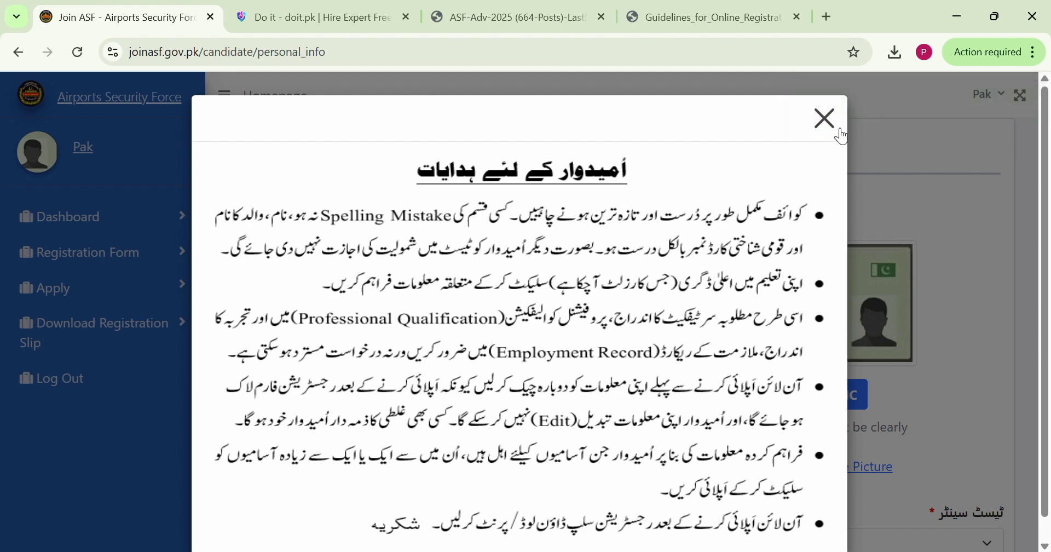
pyautogui.click(825, 118)
# Reopen the Apply page and select Assistant Sub Inspector, Corporal, Assistant, Upper Division Clerk and Lower Division Clerk
pyautogui.click(115, 290)
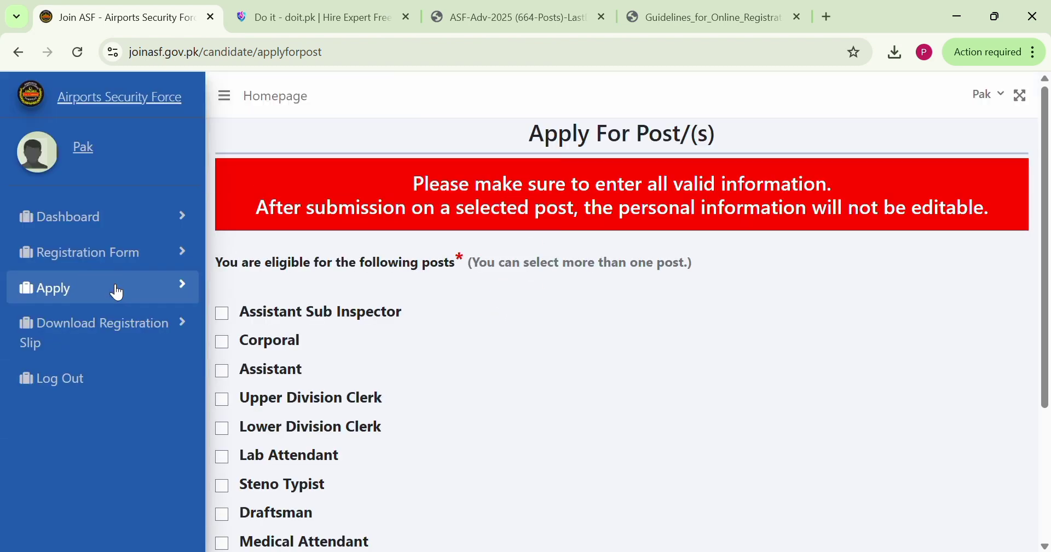
pyautogui.click(223, 312)
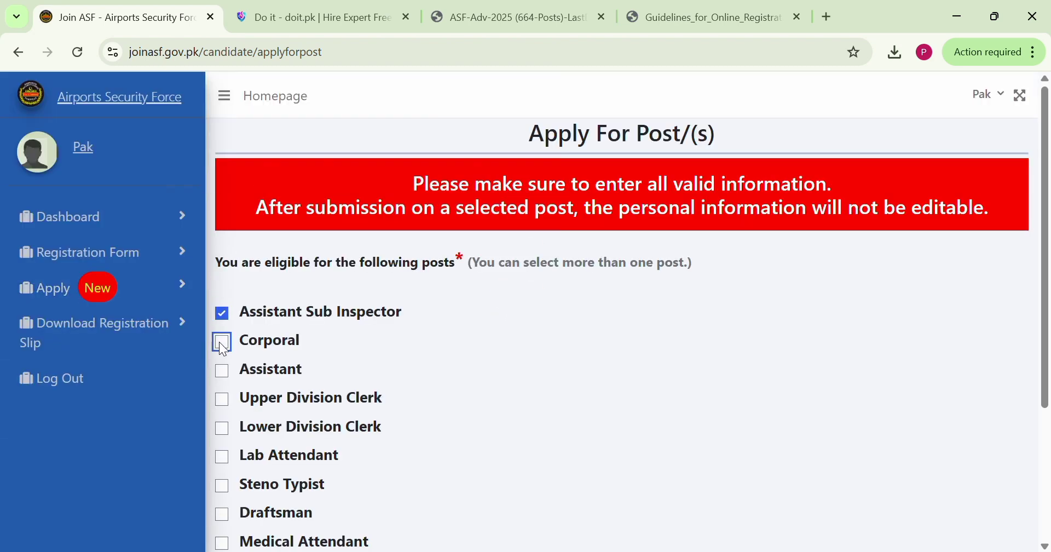
pyautogui.click(220, 342)
pyautogui.click(235, 399)
pyautogui.click(247, 369)
pyautogui.click(255, 432)
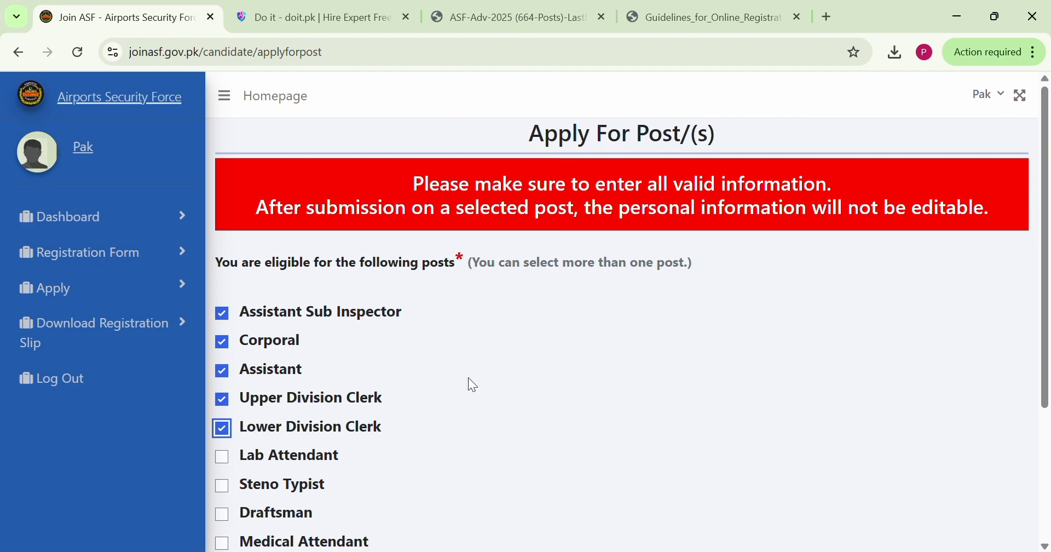
# Open the application preview, agree to the candidate's affirmation certificate and submit the application for the selected posts
pyautogui.scroll(-3, 469, 378)
pyautogui.click(587, 404)
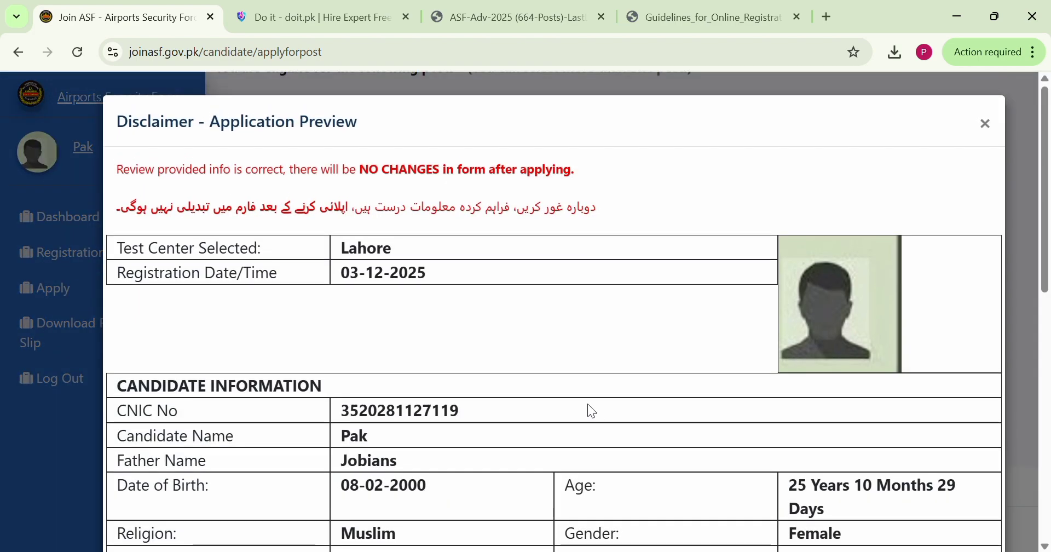
pyautogui.scroll(-10, 269, 391)
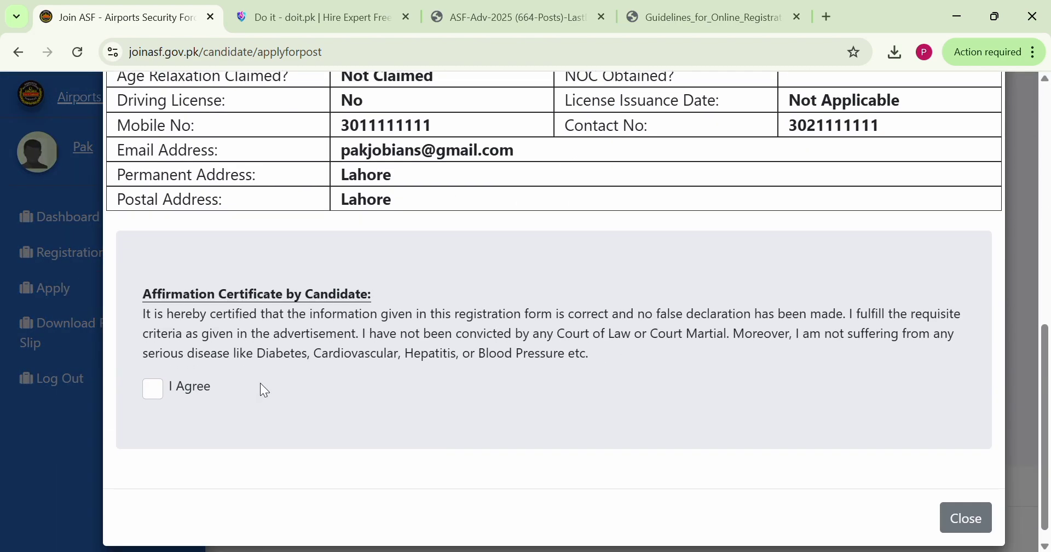
pyautogui.click(152, 388)
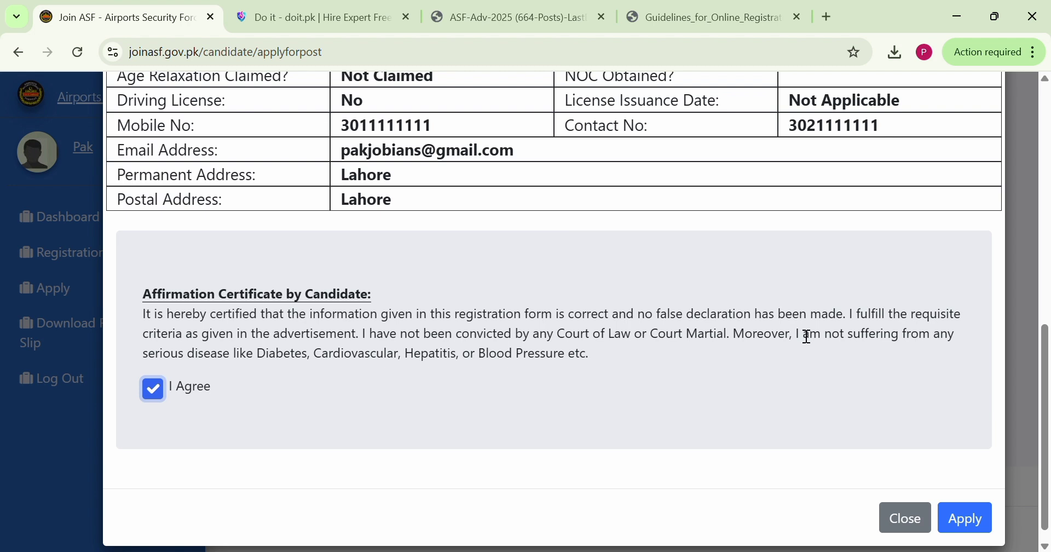
pyautogui.click(964, 530)
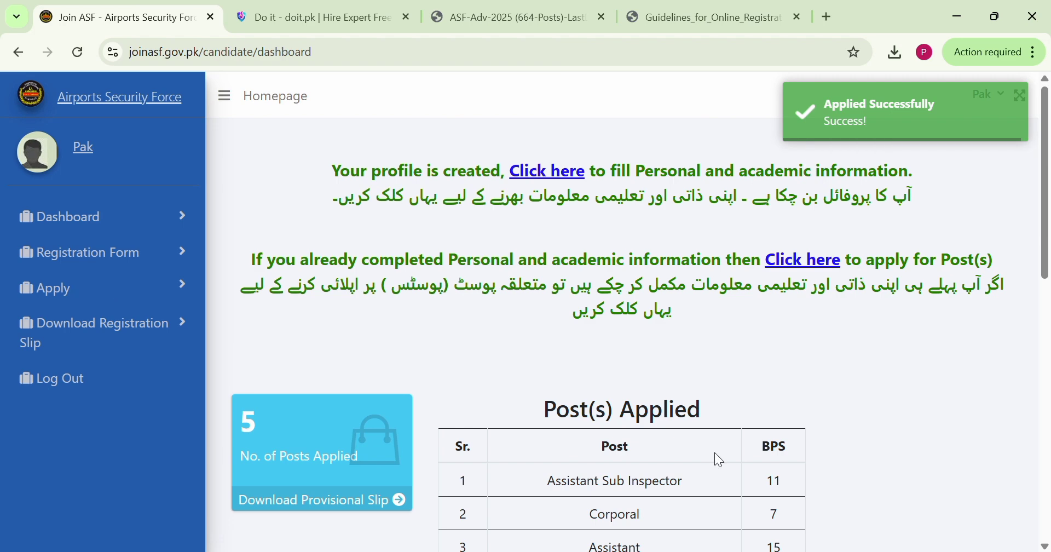
# Review the Post(s) Applied table on the dashboard and the application instructions and note below it
pyautogui.scroll(-5, 715, 458)
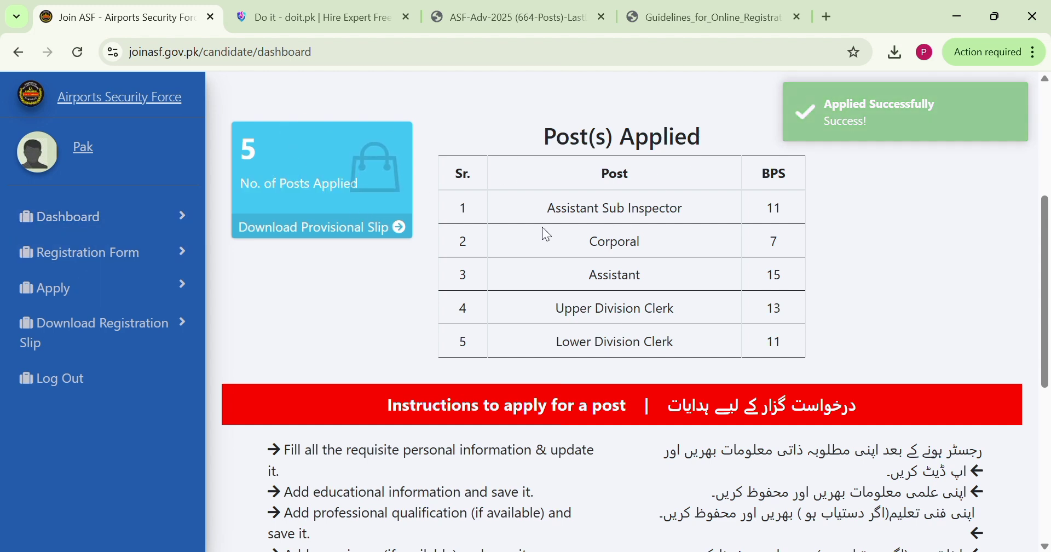
pyautogui.moveTo(546, 210); pyautogui.dragTo(681, 211)
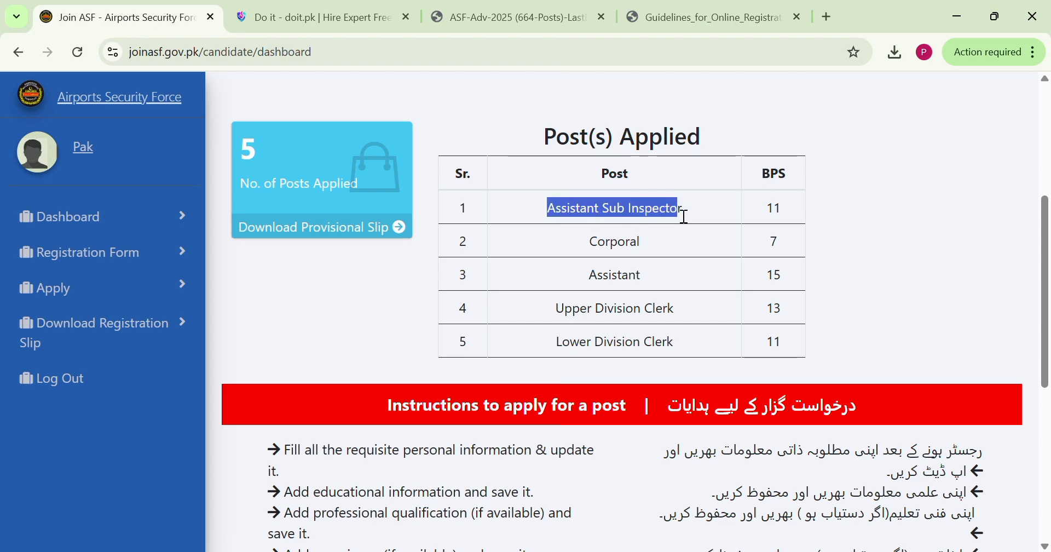
pyautogui.click(685, 250)
pyautogui.moveTo(744, 160); pyautogui.dragTo(534, 275)
pyautogui.click(811, 358)
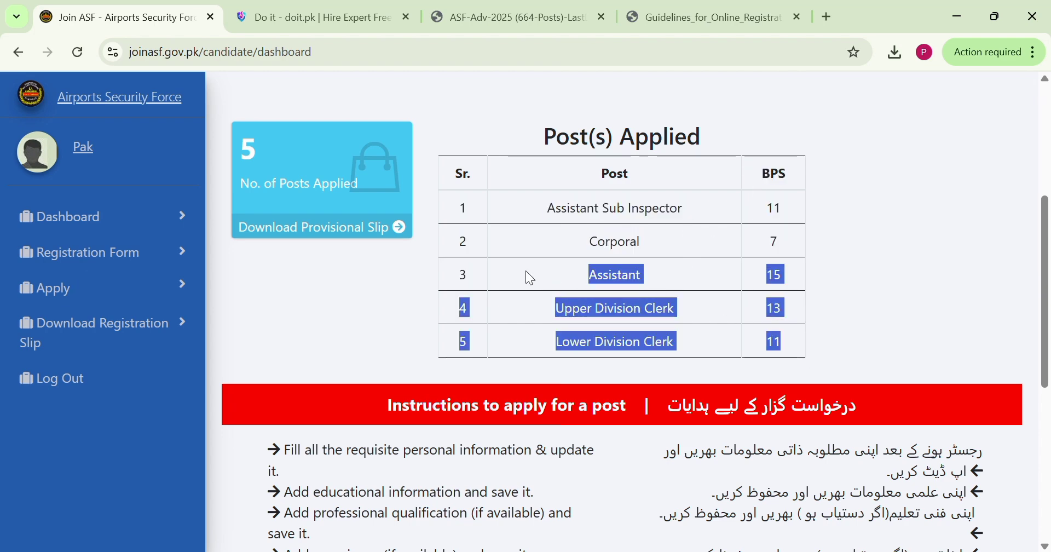
pyautogui.click(529, 275)
pyautogui.scroll(-5, 566, 356)
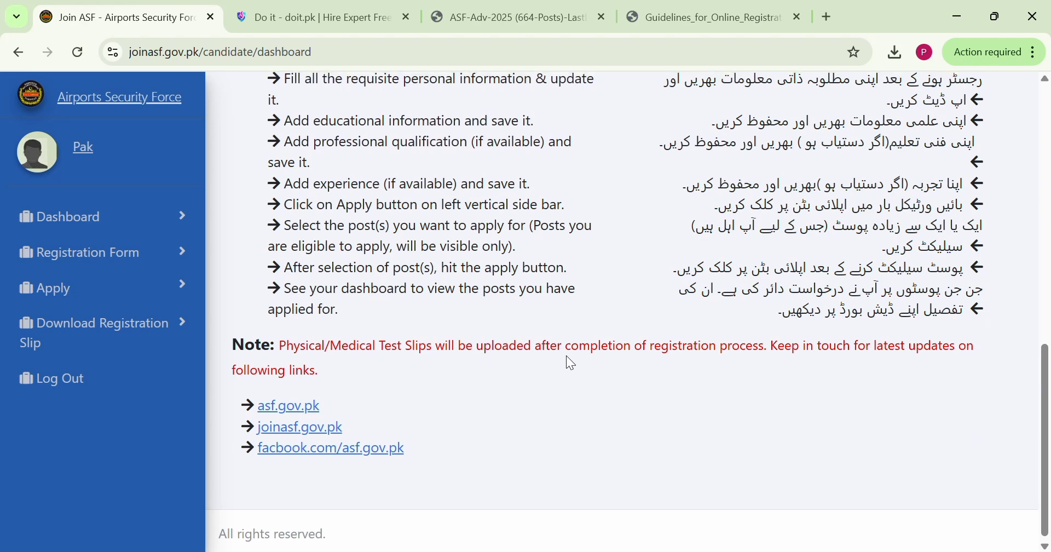
pyautogui.scroll(10, 569, 359)
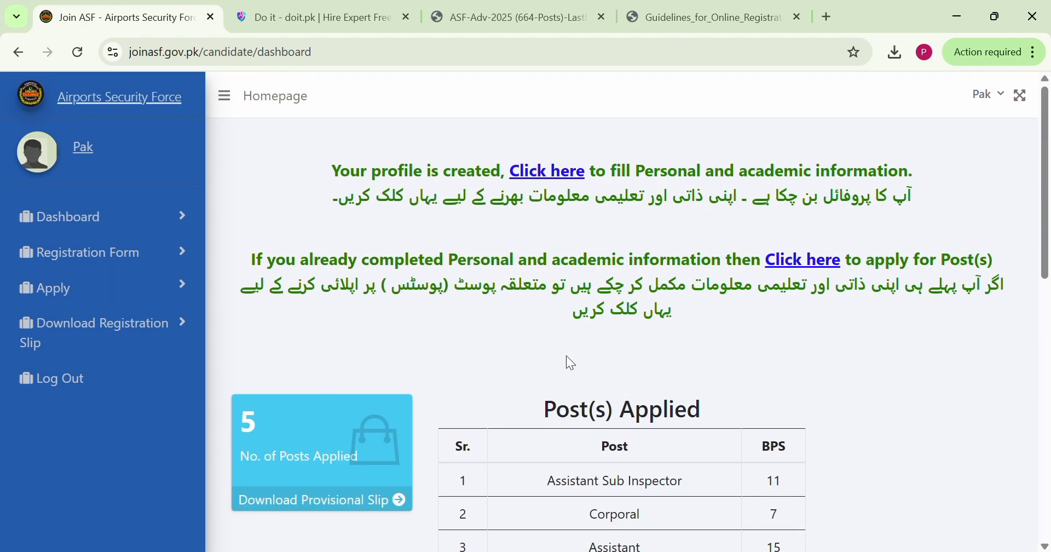
# Open the provisional registration receipt and review the applied posts and candidate details on it
pyautogui.click(81, 342)
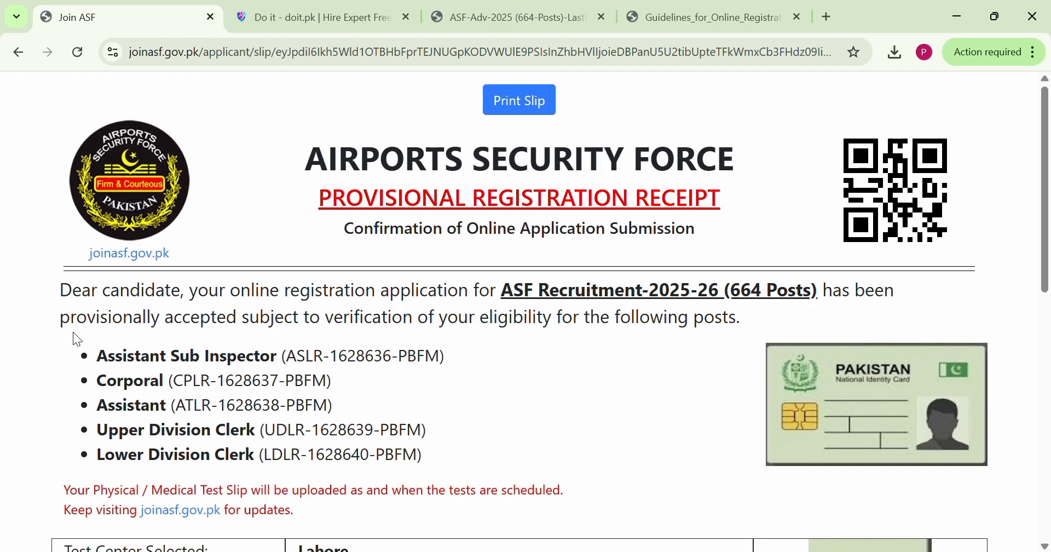
pyautogui.scroll(-10, 468, 336)
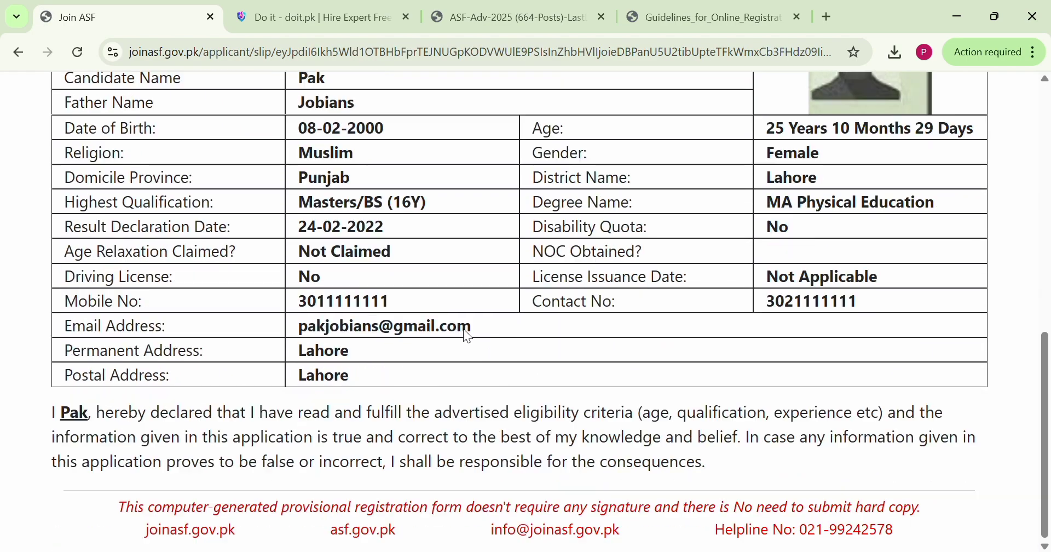
# Print the provisional registration receipt to a file using the Save as PDF destination, with headers and footers included
pyautogui.scroll(10, 474, 337)
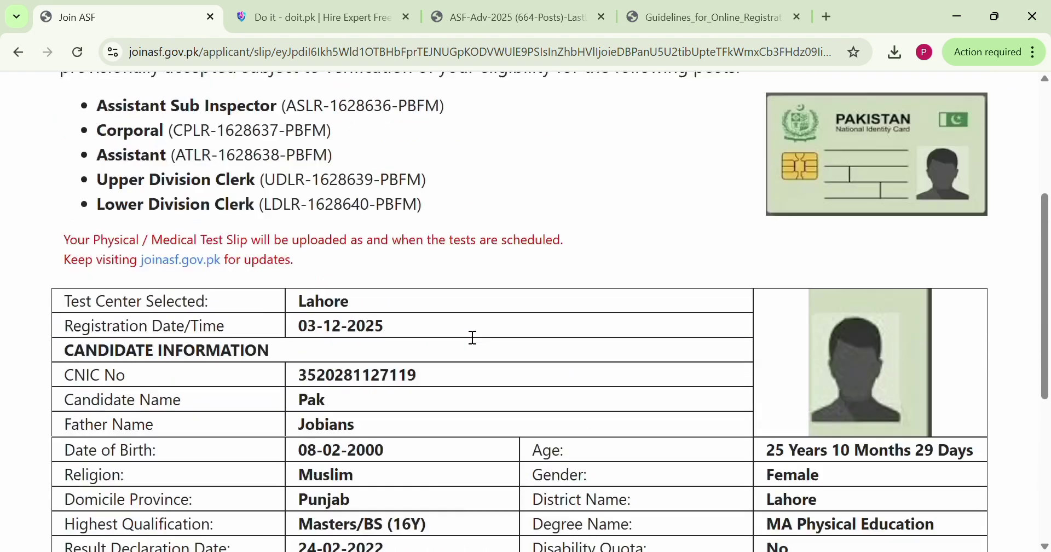
pyautogui.scroll(1, 469, 336)
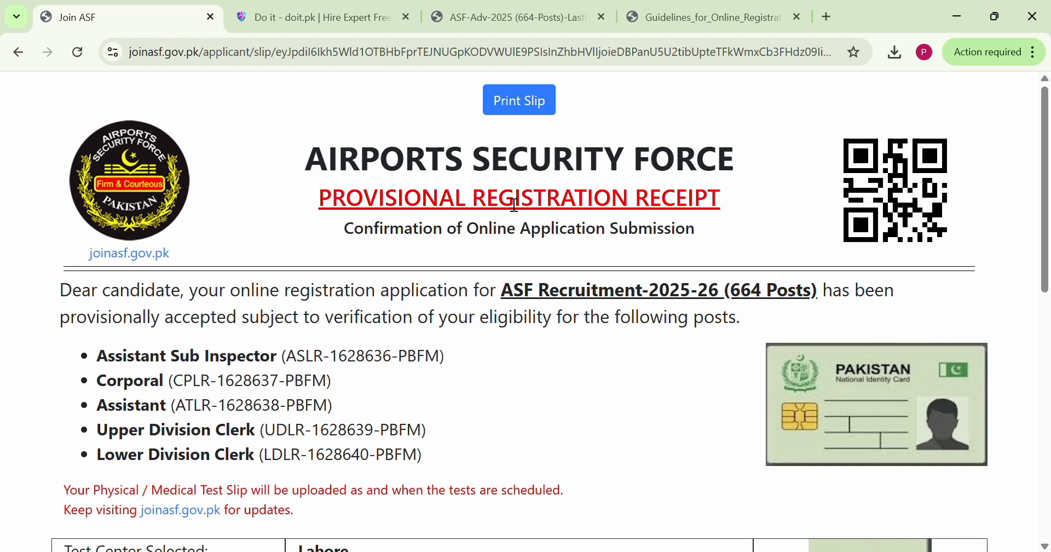
pyautogui.click(537, 108)
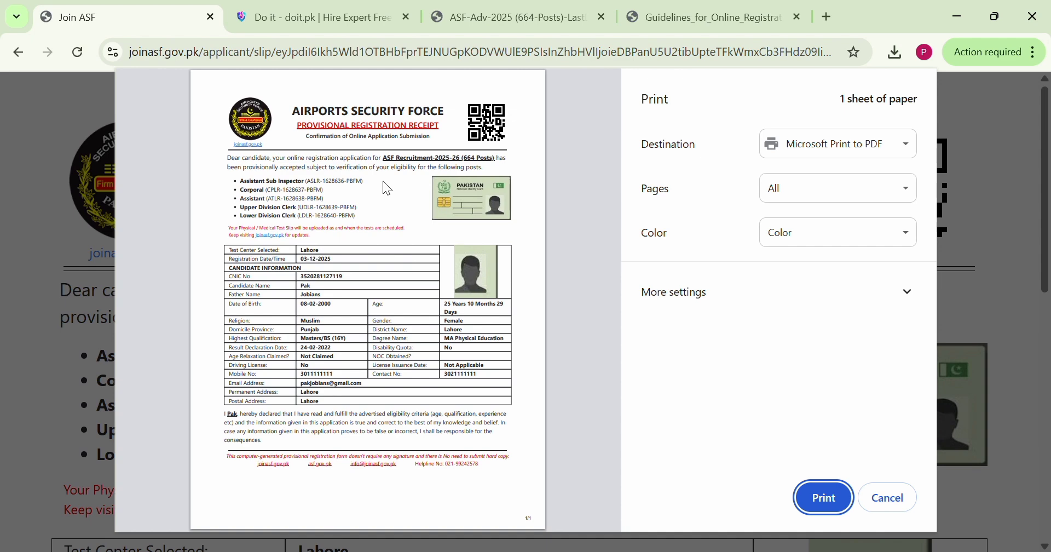
pyautogui.click(807, 157)
pyautogui.press('Up')
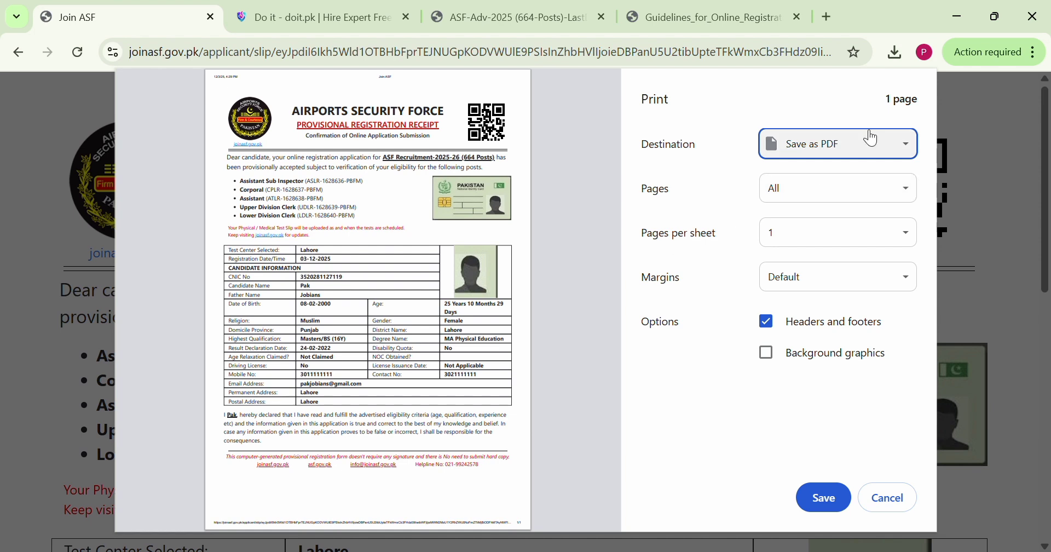
pyautogui.click(752, 485)
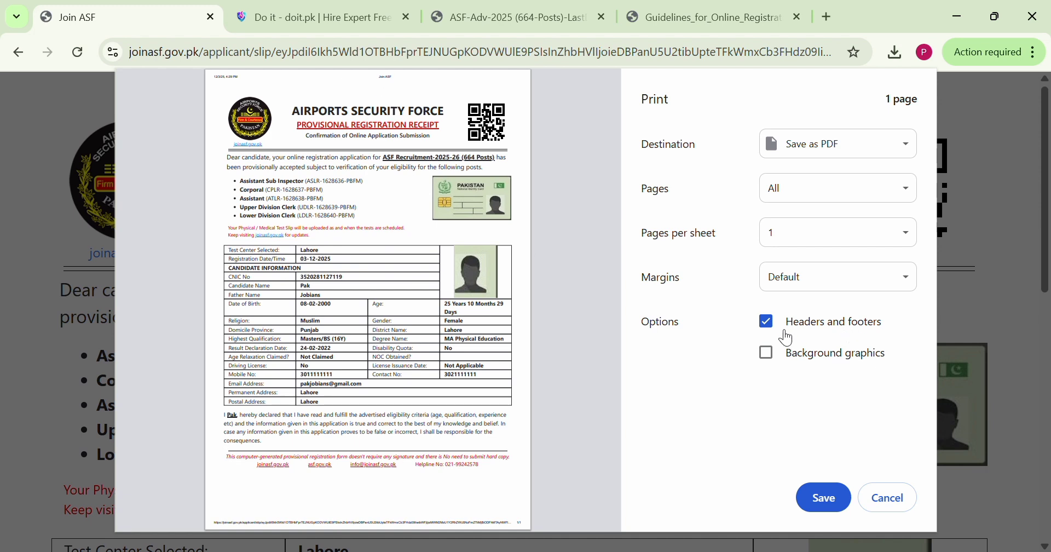
pyautogui.click(768, 321)
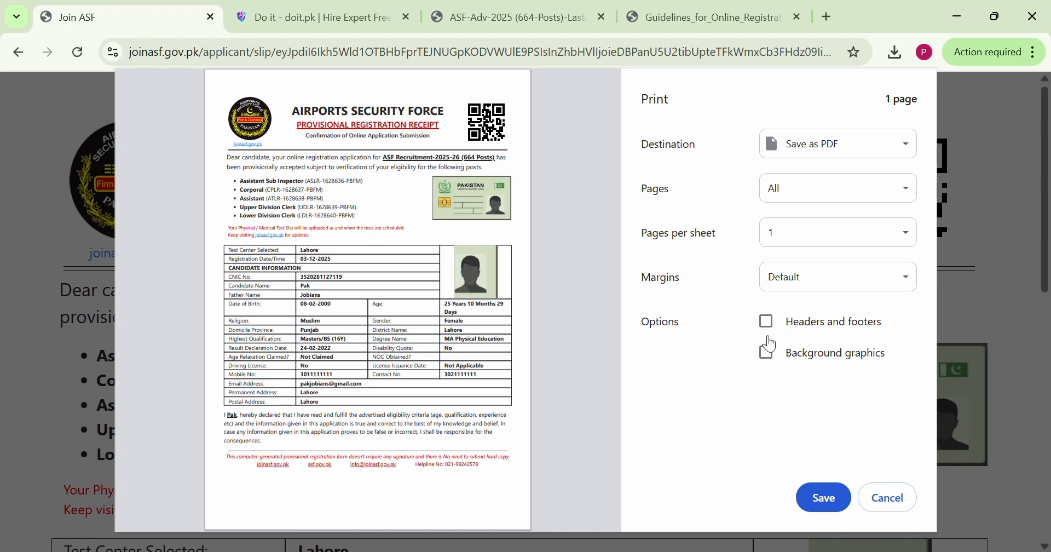
pyautogui.click(767, 321)
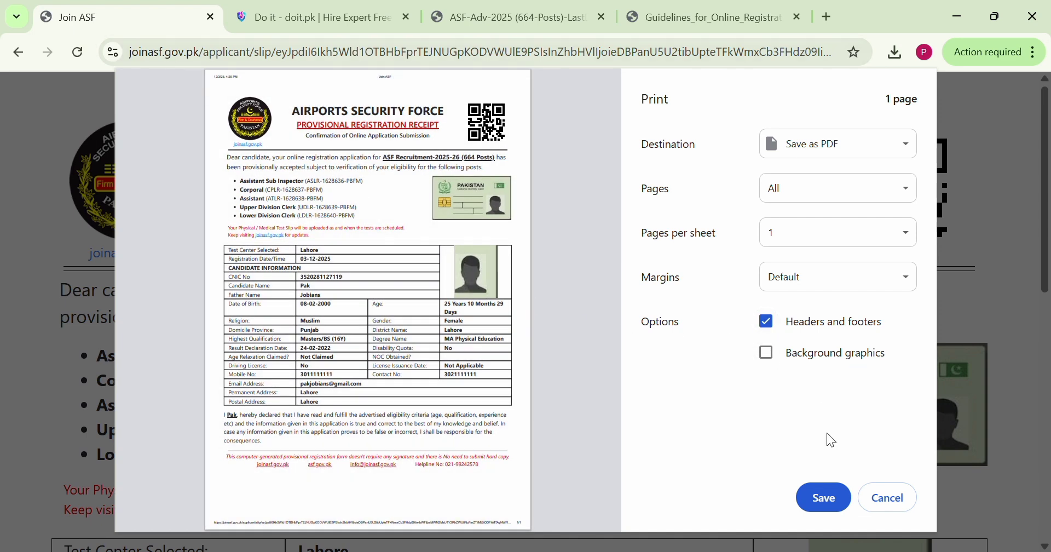
pyautogui.click(831, 496)
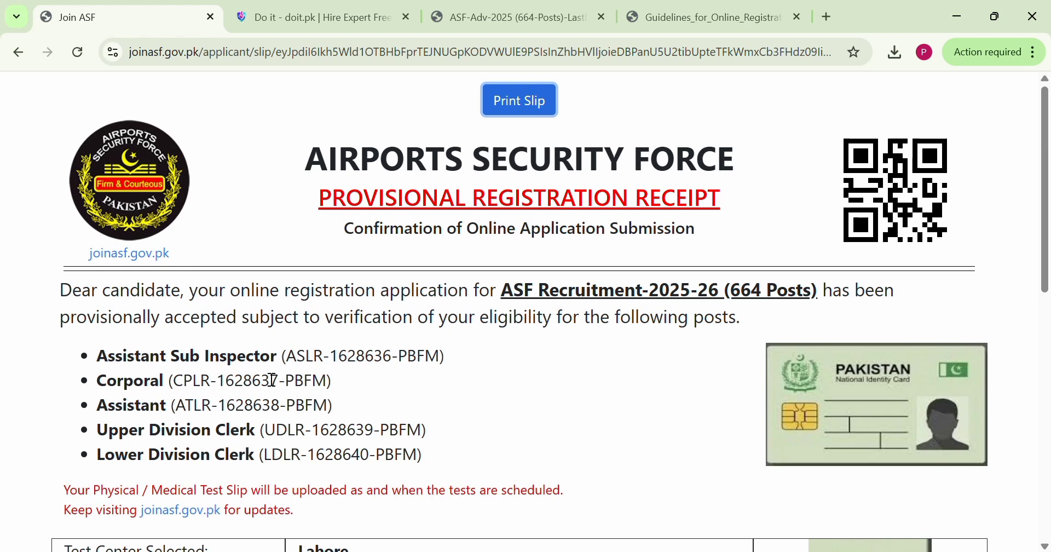
# Return from the receipt to the candidate dashboard and look over the applied posts, application instructions and update links
pyautogui.scroll(-3, 273, 377)
pyautogui.scroll(3, 273, 361)
pyautogui.click(17, 52)
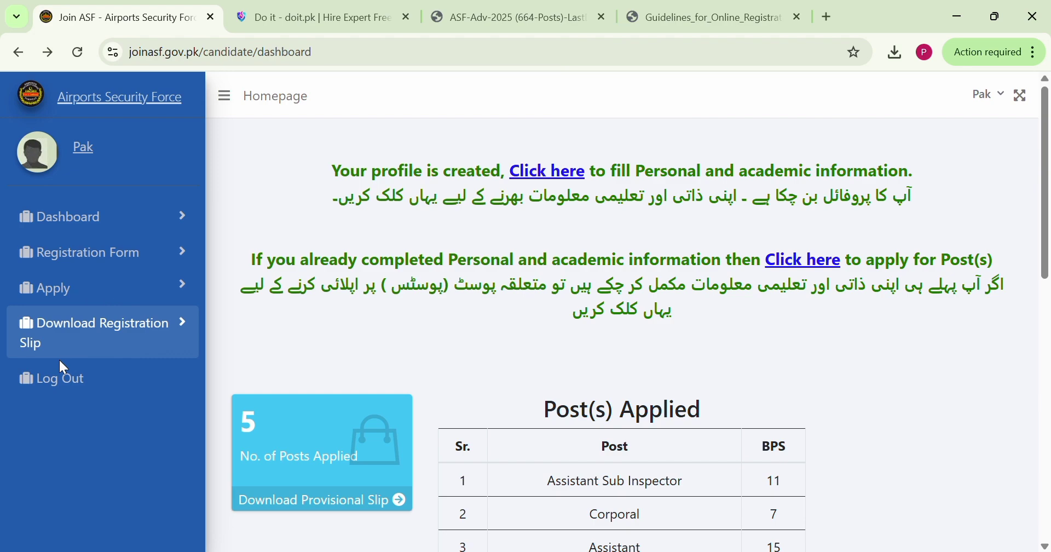
pyautogui.scroll(-2, 432, 379)
pyautogui.scroll(-8, 435, 386)
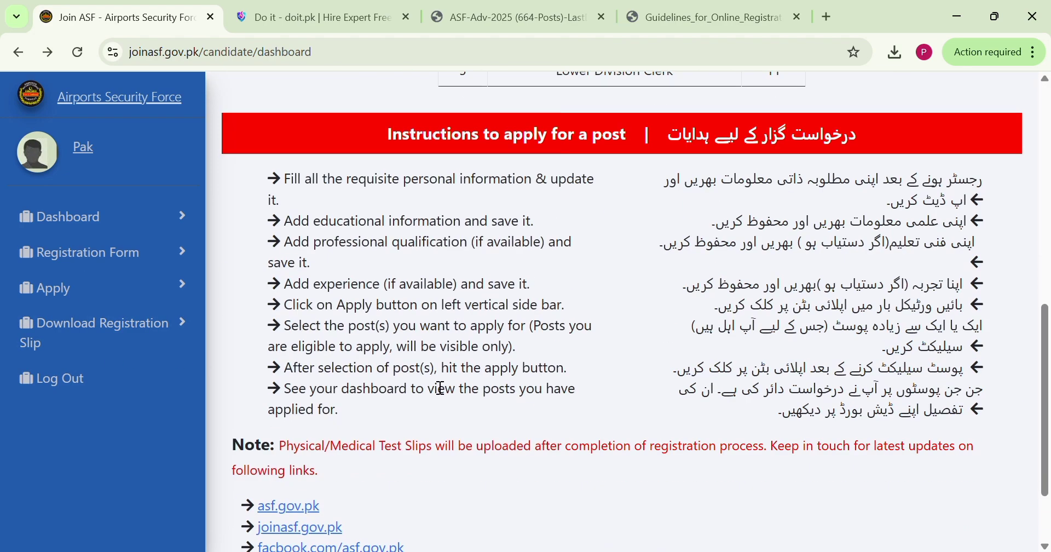
pyautogui.scroll(-1, 435, 386)
pyautogui.scroll(7, 435, 386)
pyautogui.scroll(5, 435, 386)
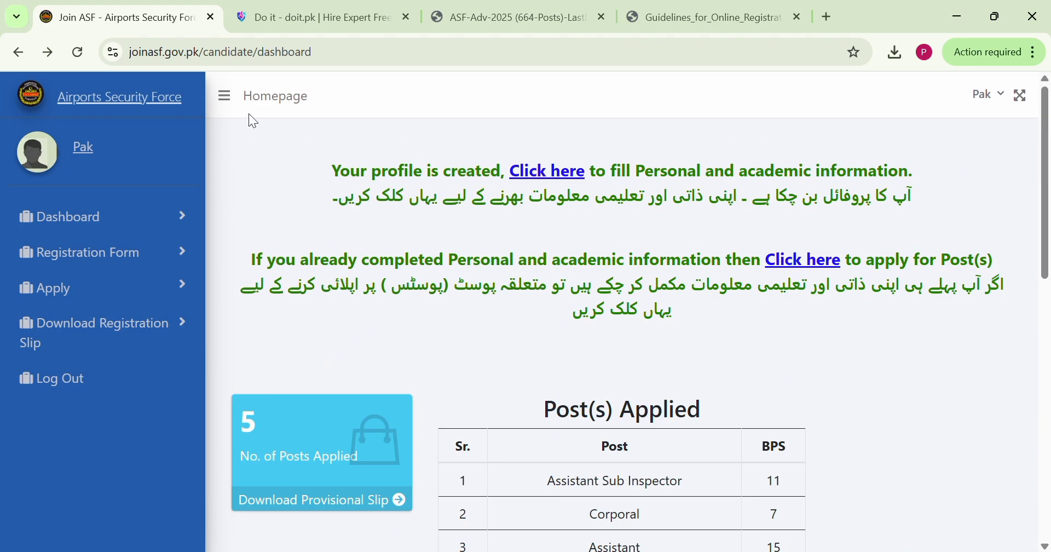
# Reopen the registration slip from the dashboard and examine the red note about the Physical / Medical Test Slip
pyautogui.click(118, 340)
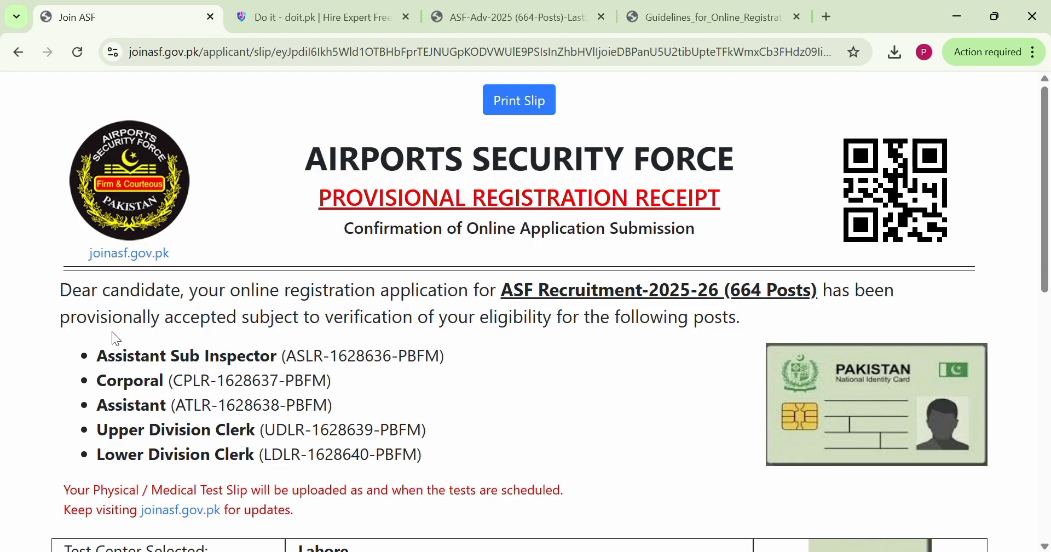
pyautogui.scroll(-4, 113, 332)
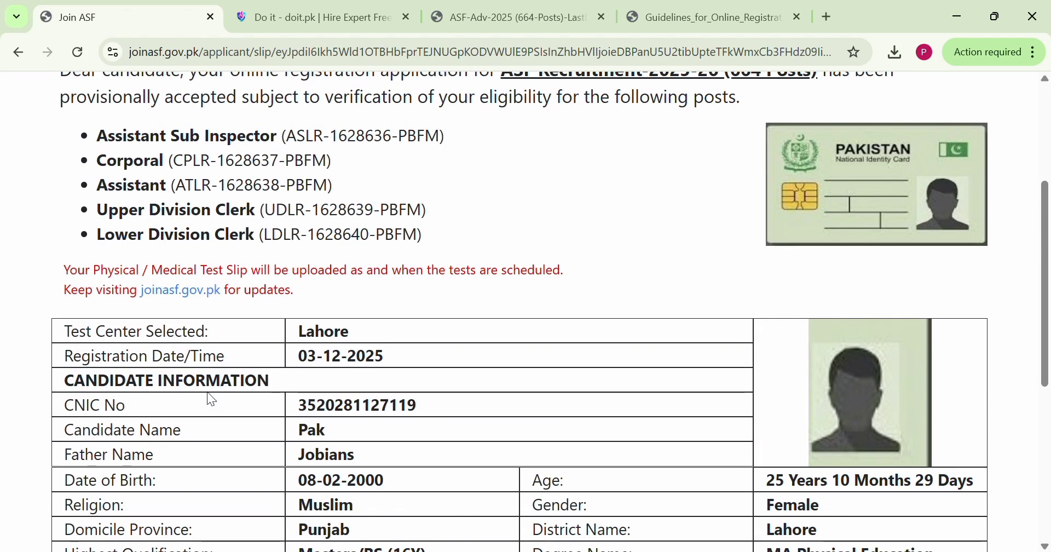
pyautogui.moveTo(443, 289); pyautogui.dragTo(52, 273)
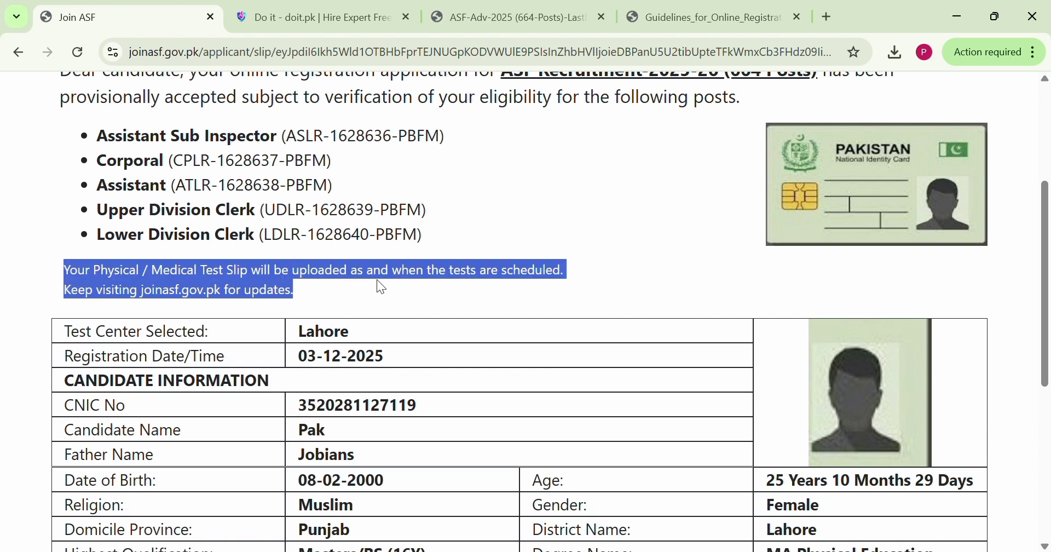
pyautogui.click(75, 302)
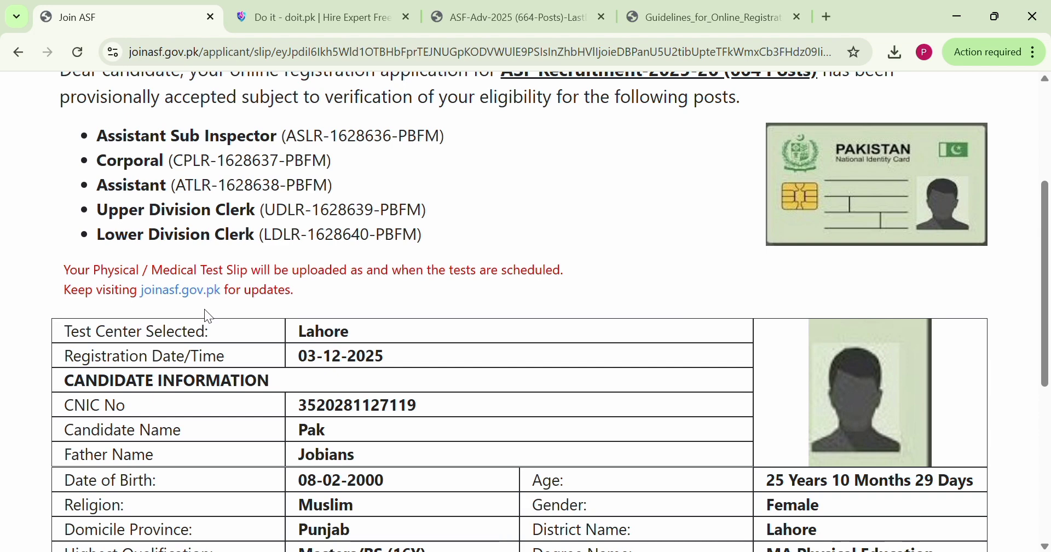
pyautogui.scroll(2, 204, 309)
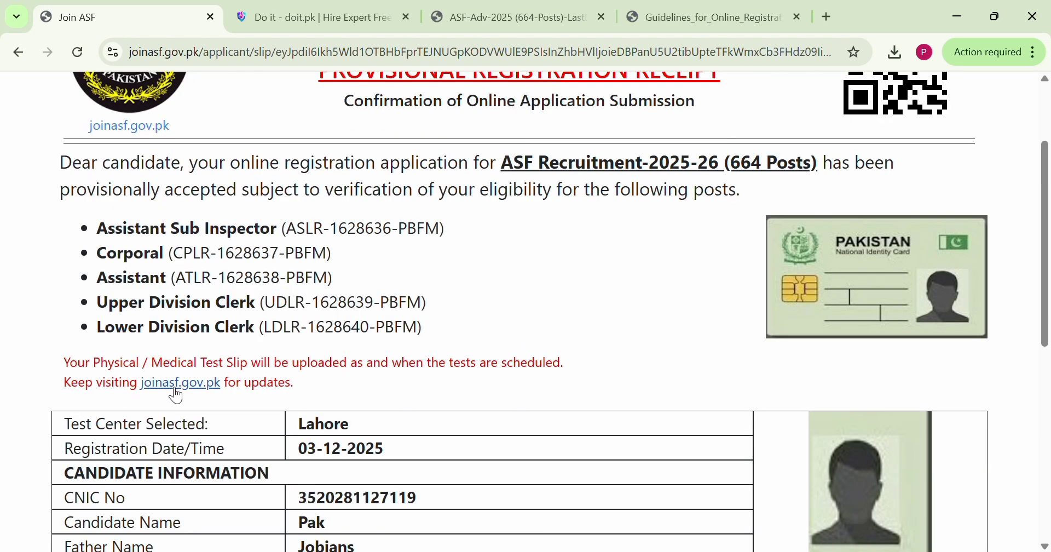